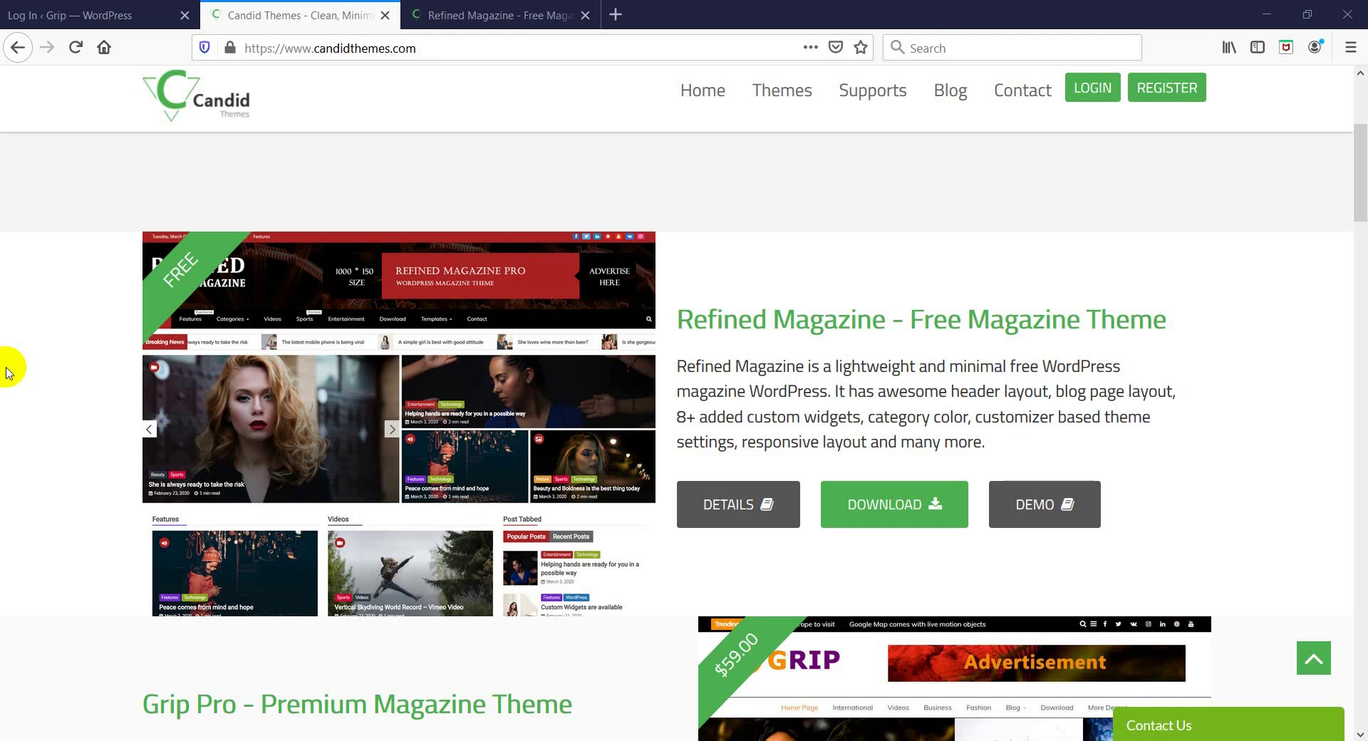
Open the Refined Magazine theme's demo list from the Candid Themes site, look through the available demos and close the duplicate page
left_click(645, 349)
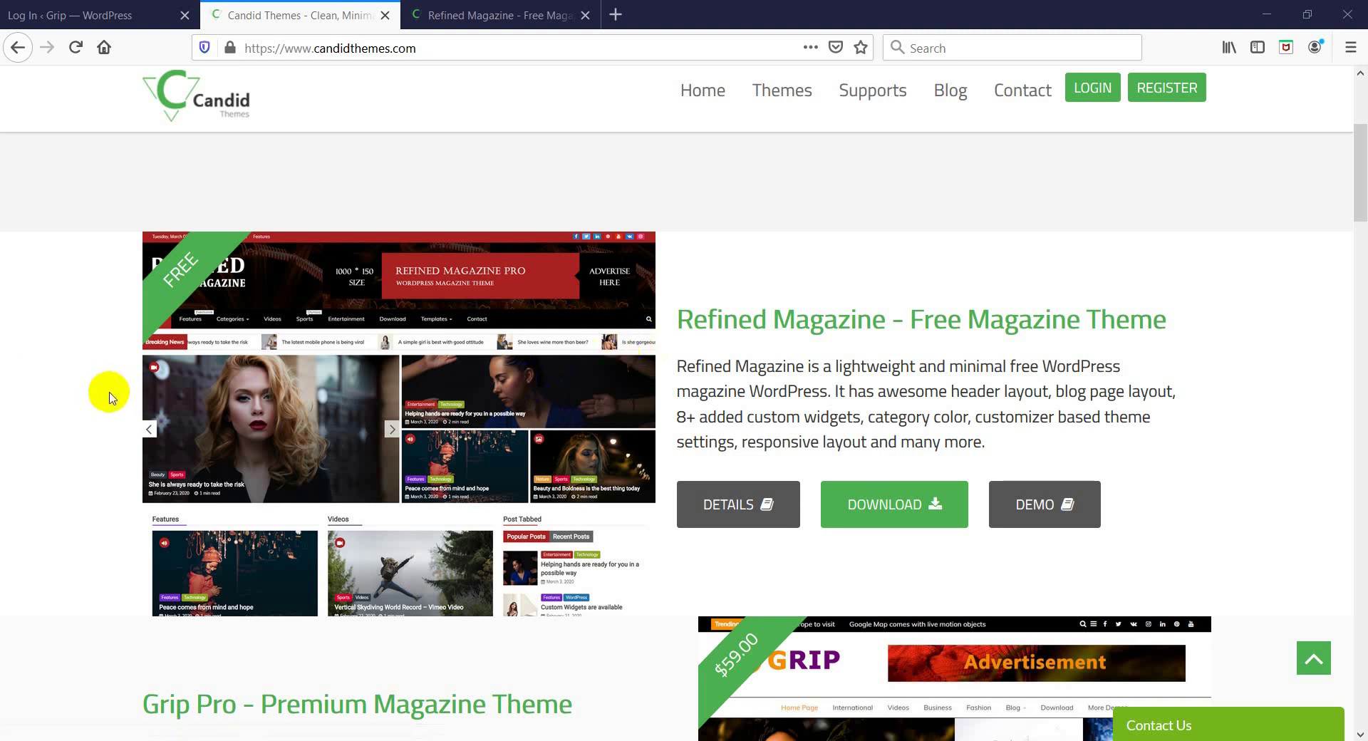
left_click(1031, 512)
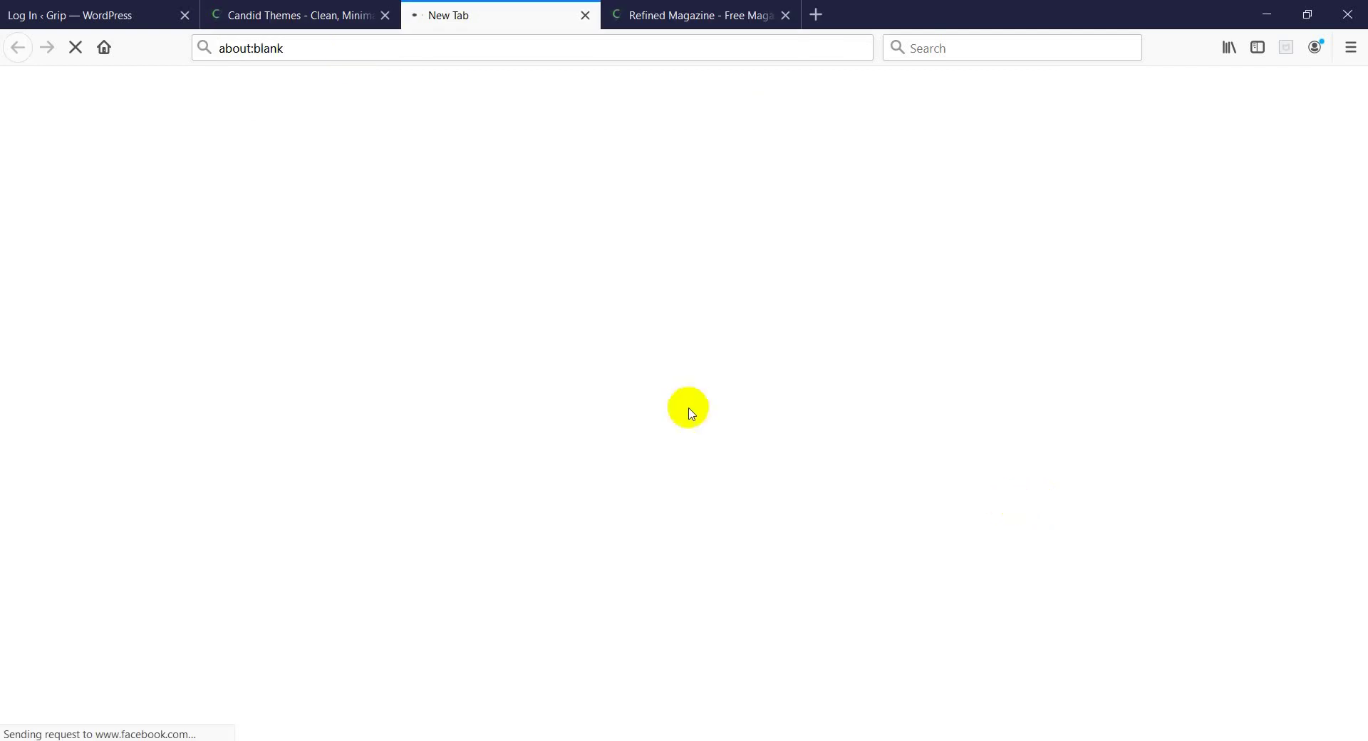
left_click(318, 6)
left_click(373, 48)
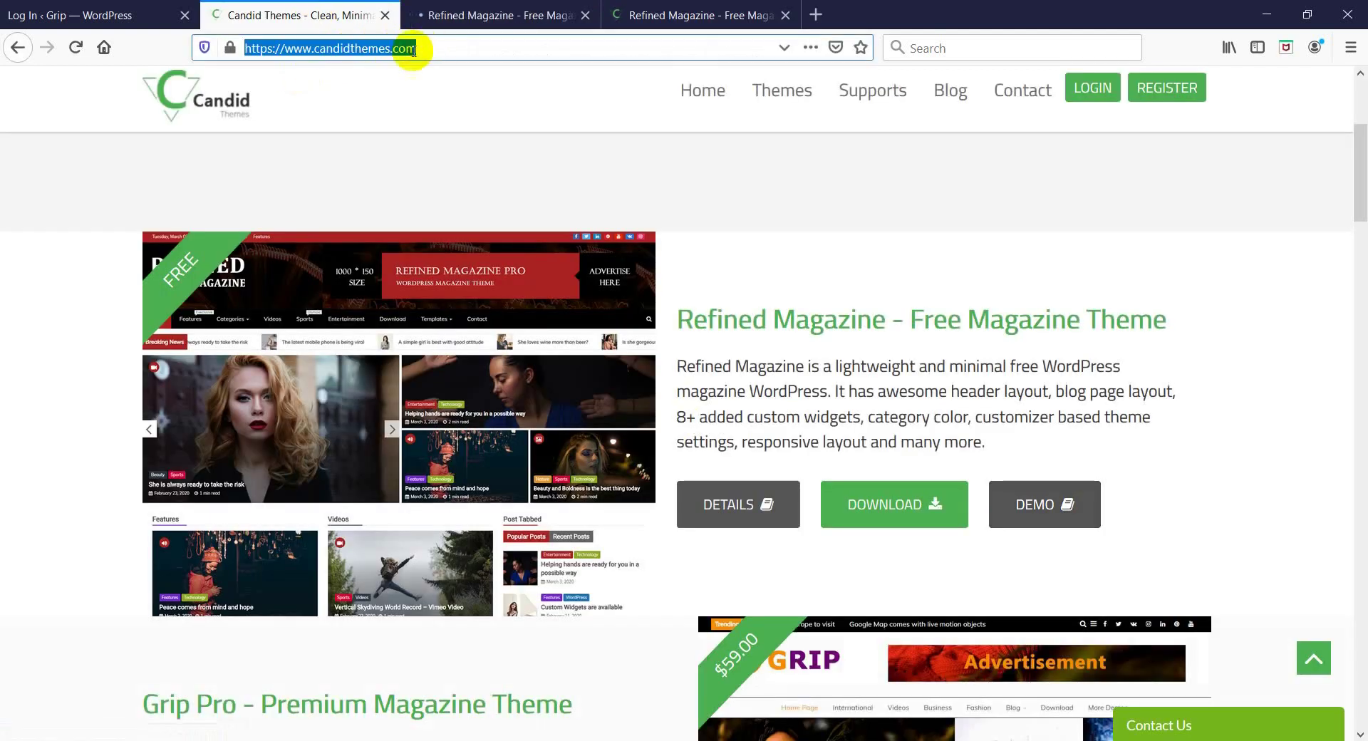
left_click(459, 48)
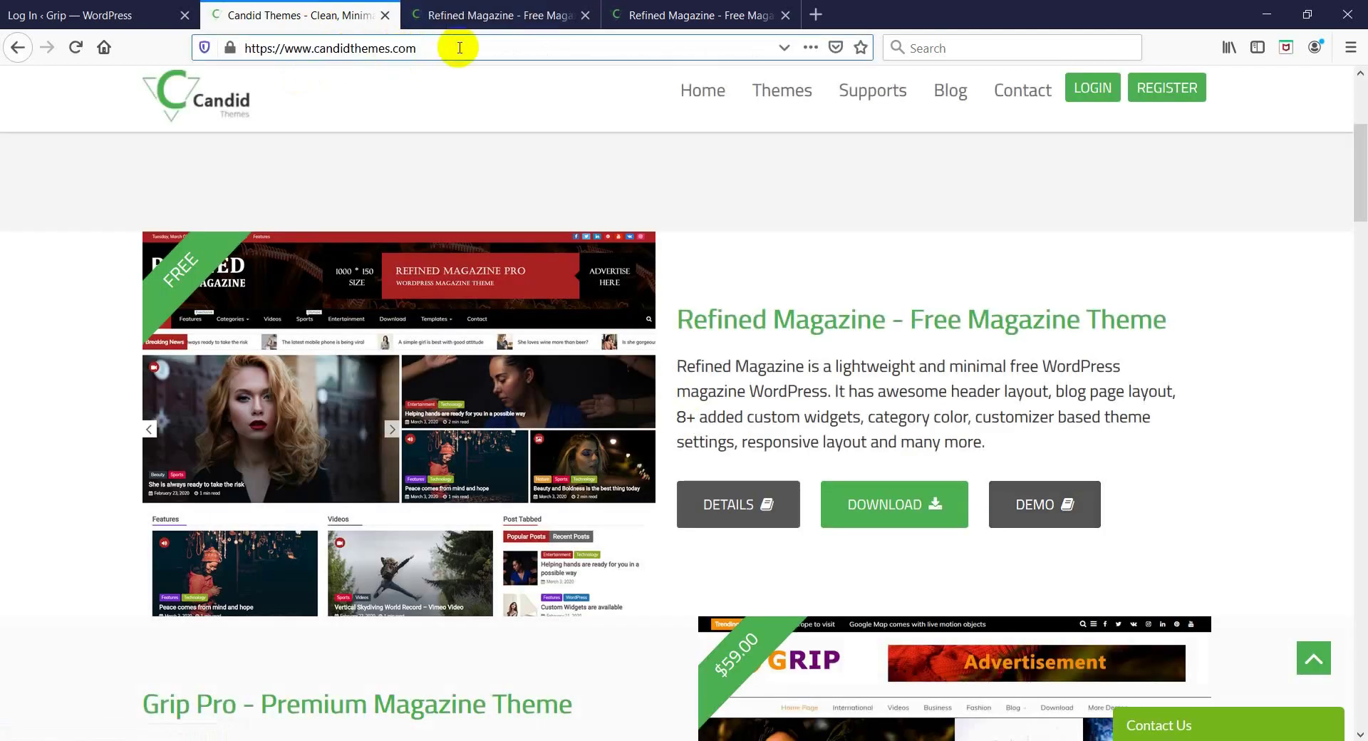
left_click(458, 15)
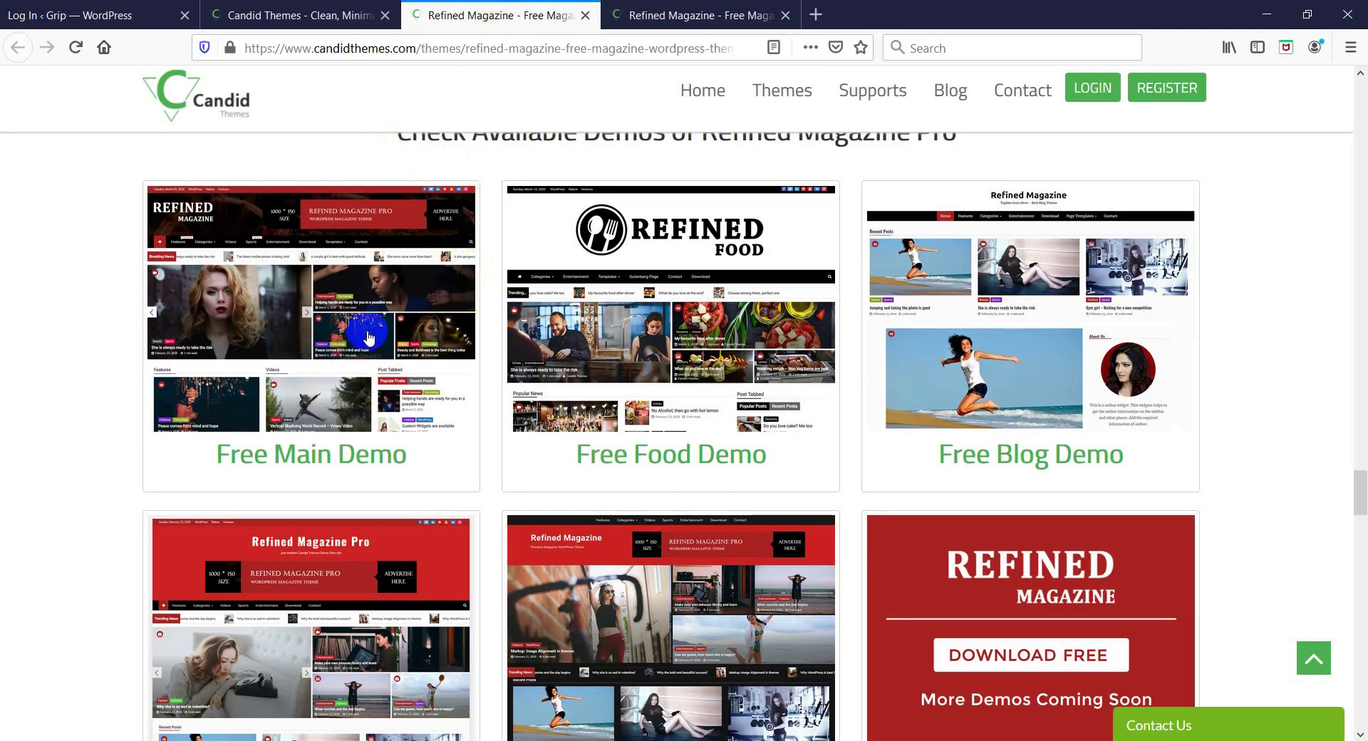
scroll(526, 478, "down", 3)
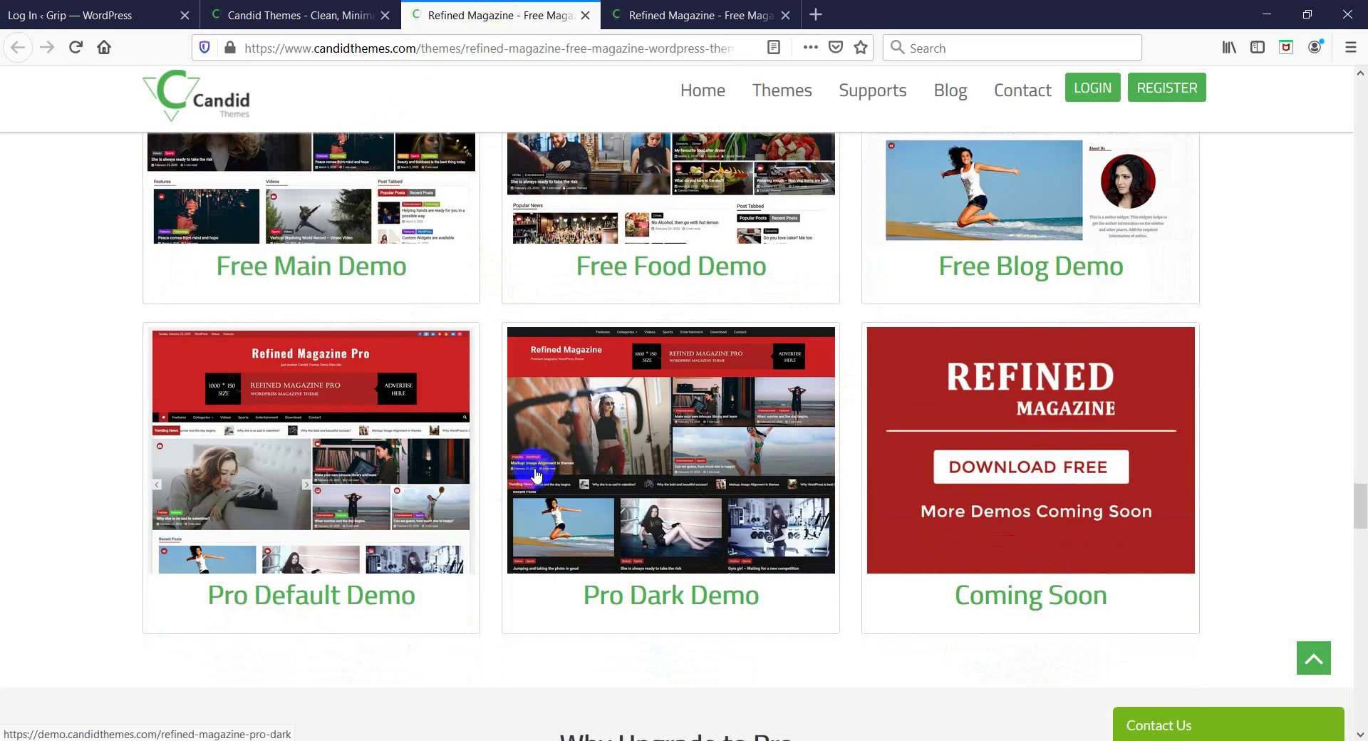
scroll(537, 475, "up", 2)
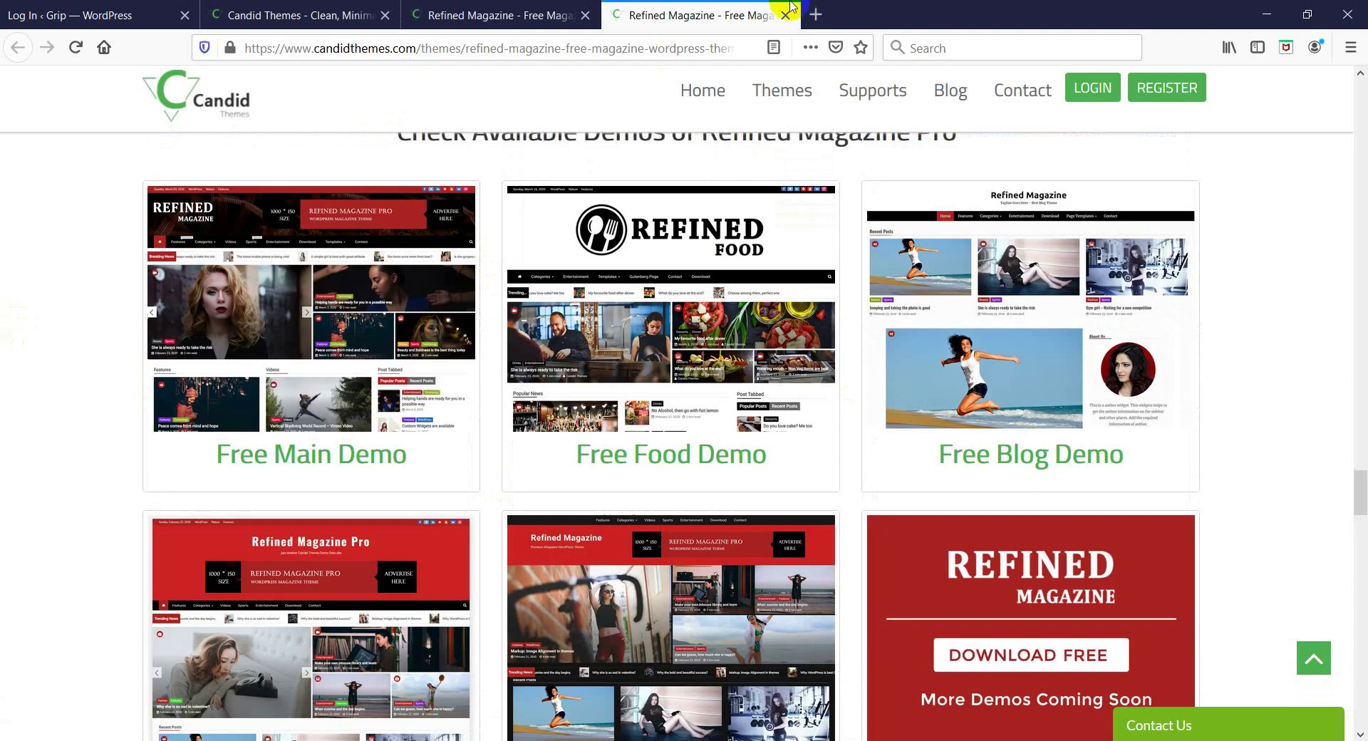
left_click(785, 15)
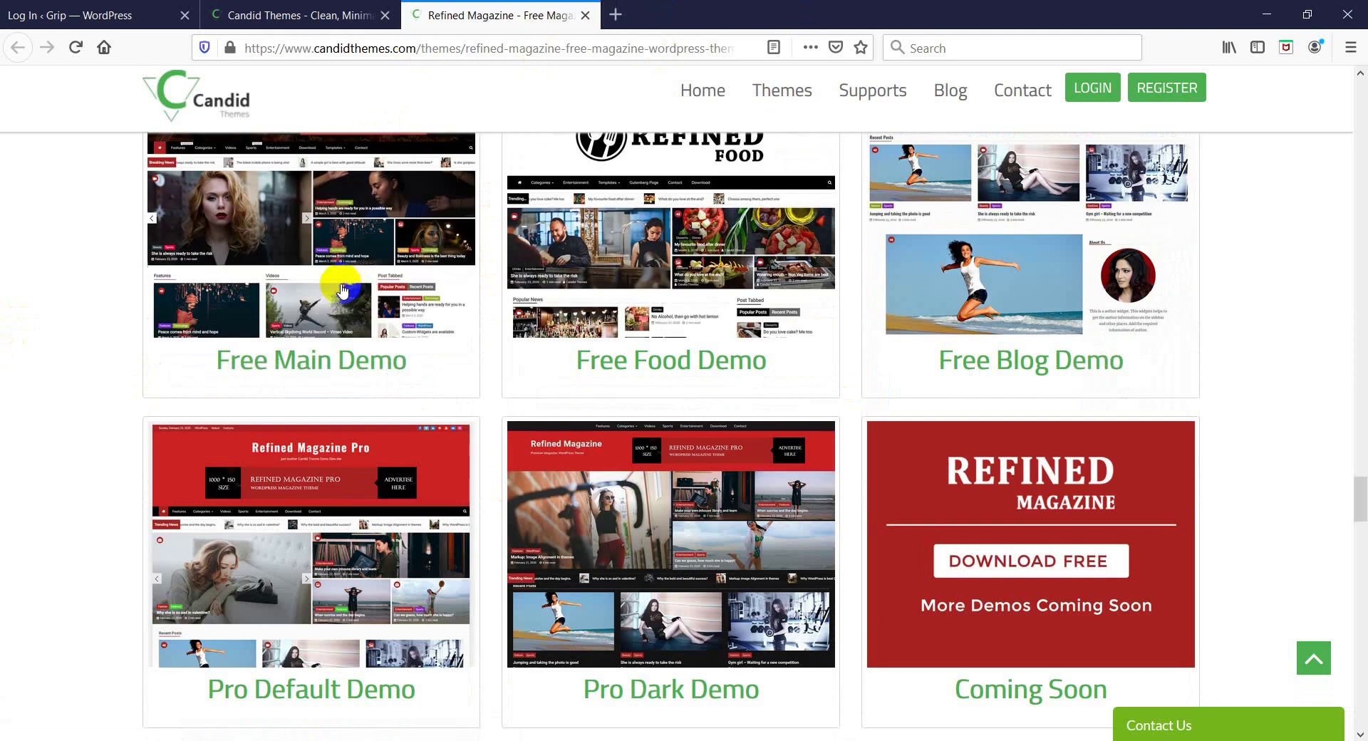
Open the Free Main, Free Food and Free Blog demos in separate browser tabs, staying on the demo list
left_click(341, 287)
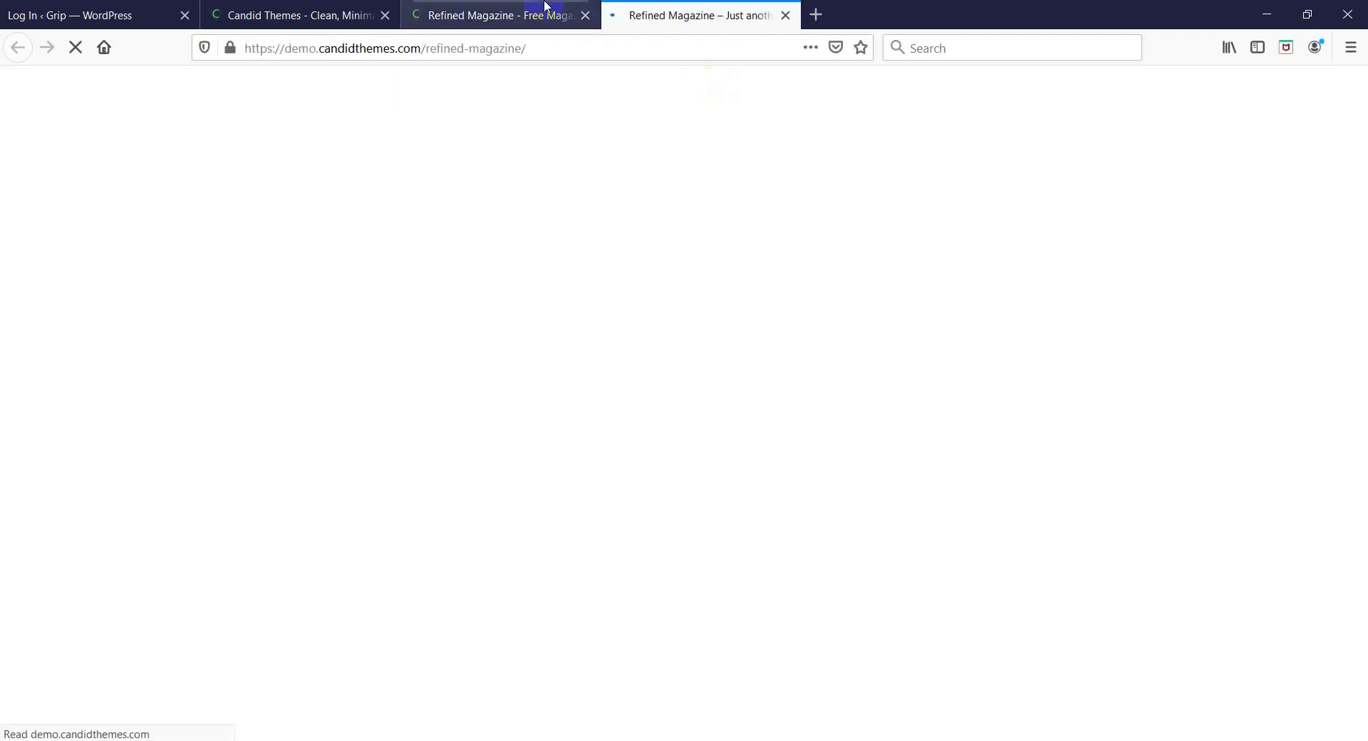
left_click(543, 15)
left_click(655, 270)
left_click(550, 15)
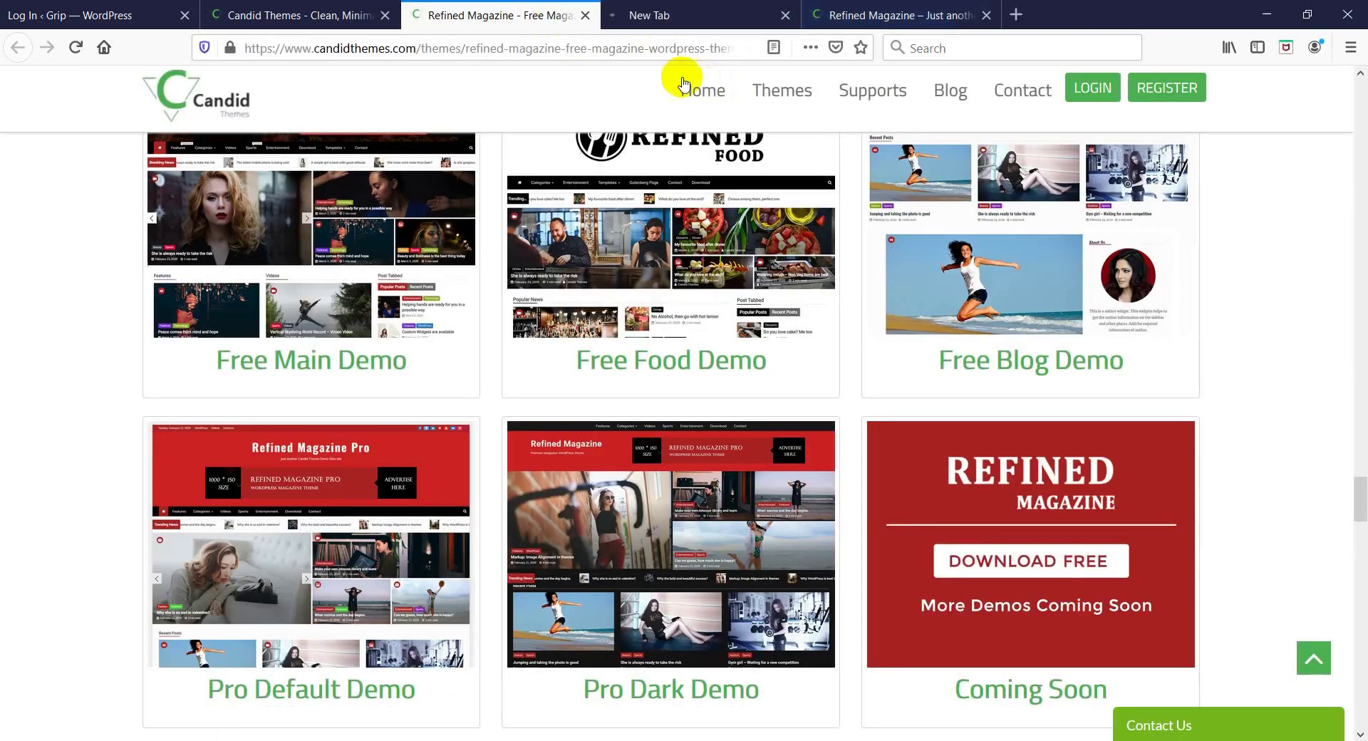
left_click(1012, 292)
left_click(473, 12)
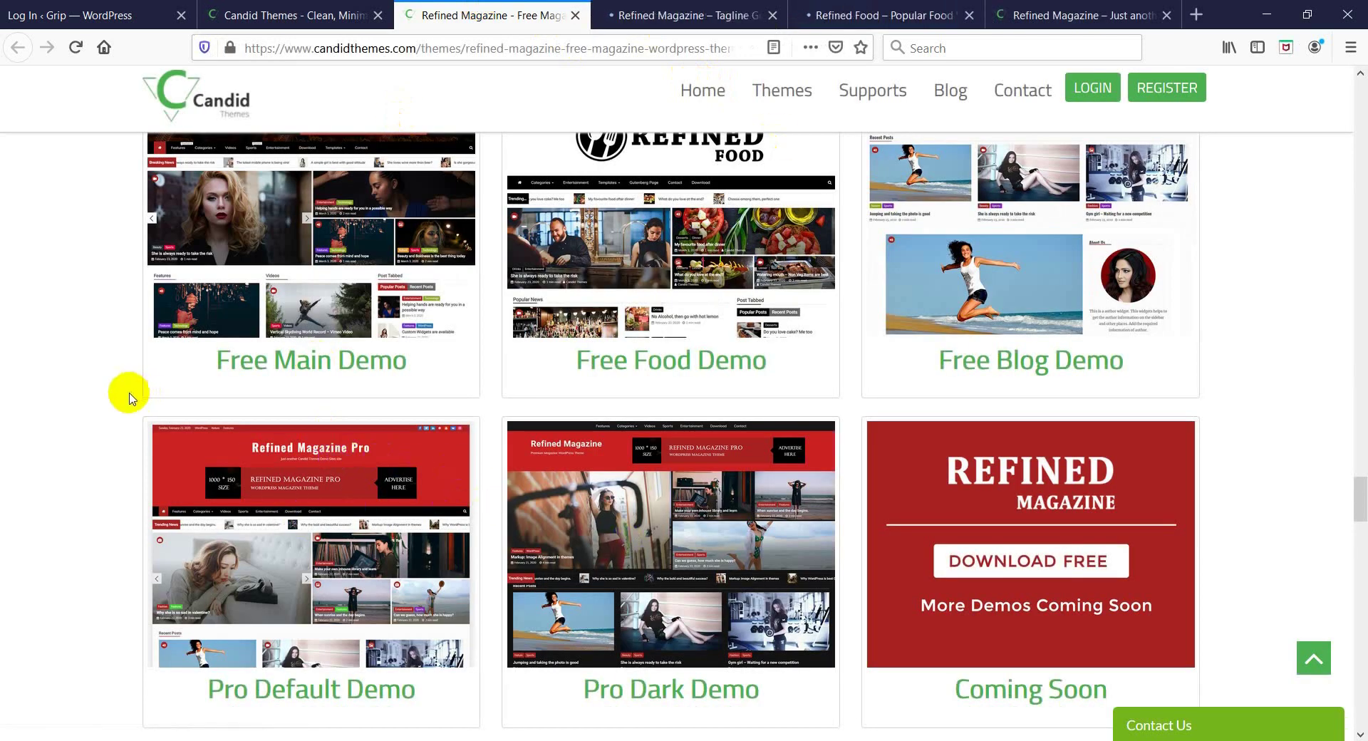
scroll(18, 380, "up", 3)
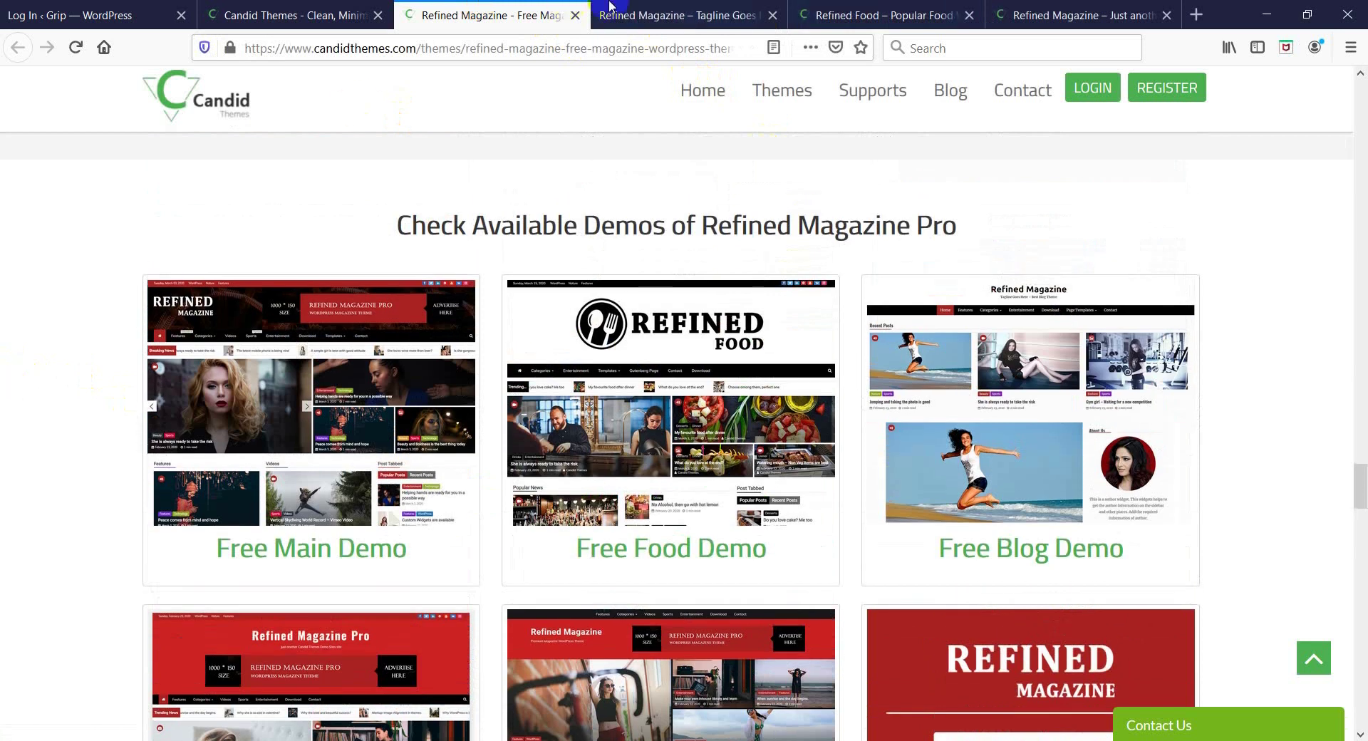
Look through the Refined Magazine blog demo from header to footer, and close it
left_click(655, 7)
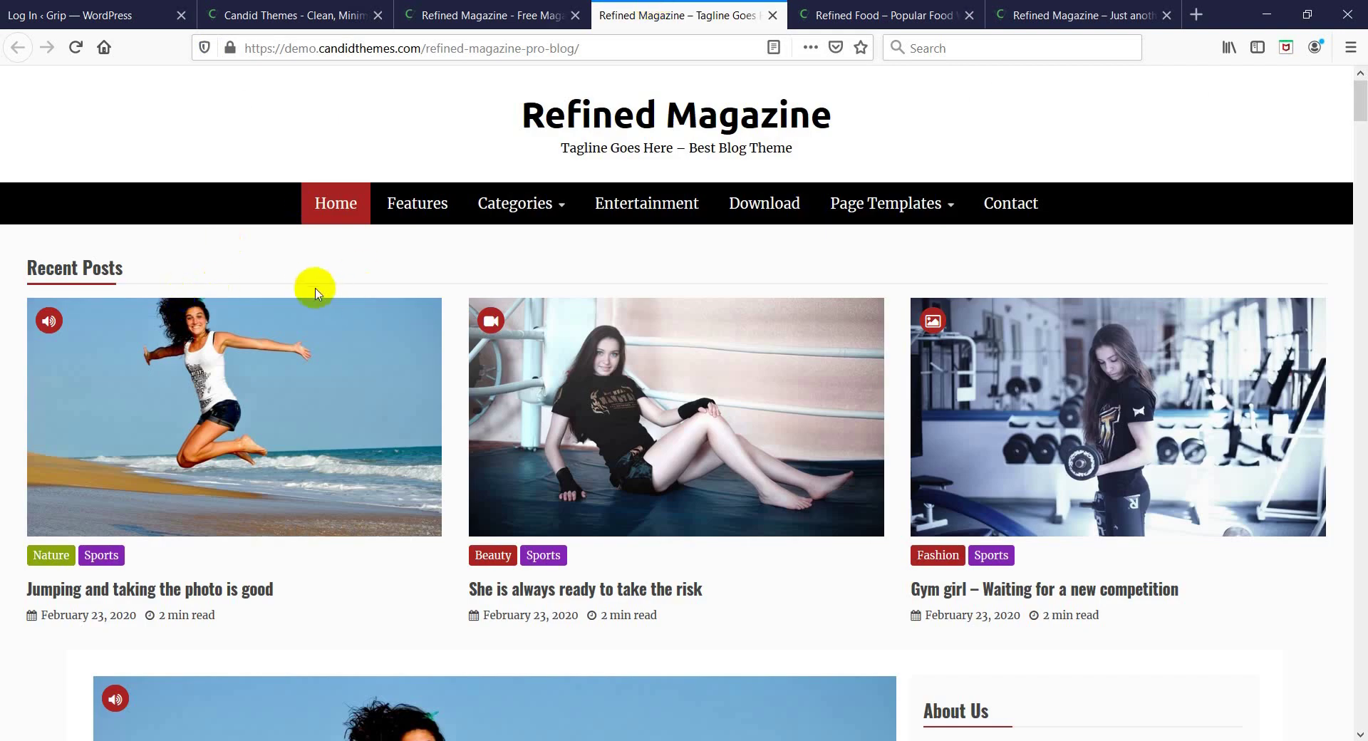
scroll(313, 288, "down", 15)
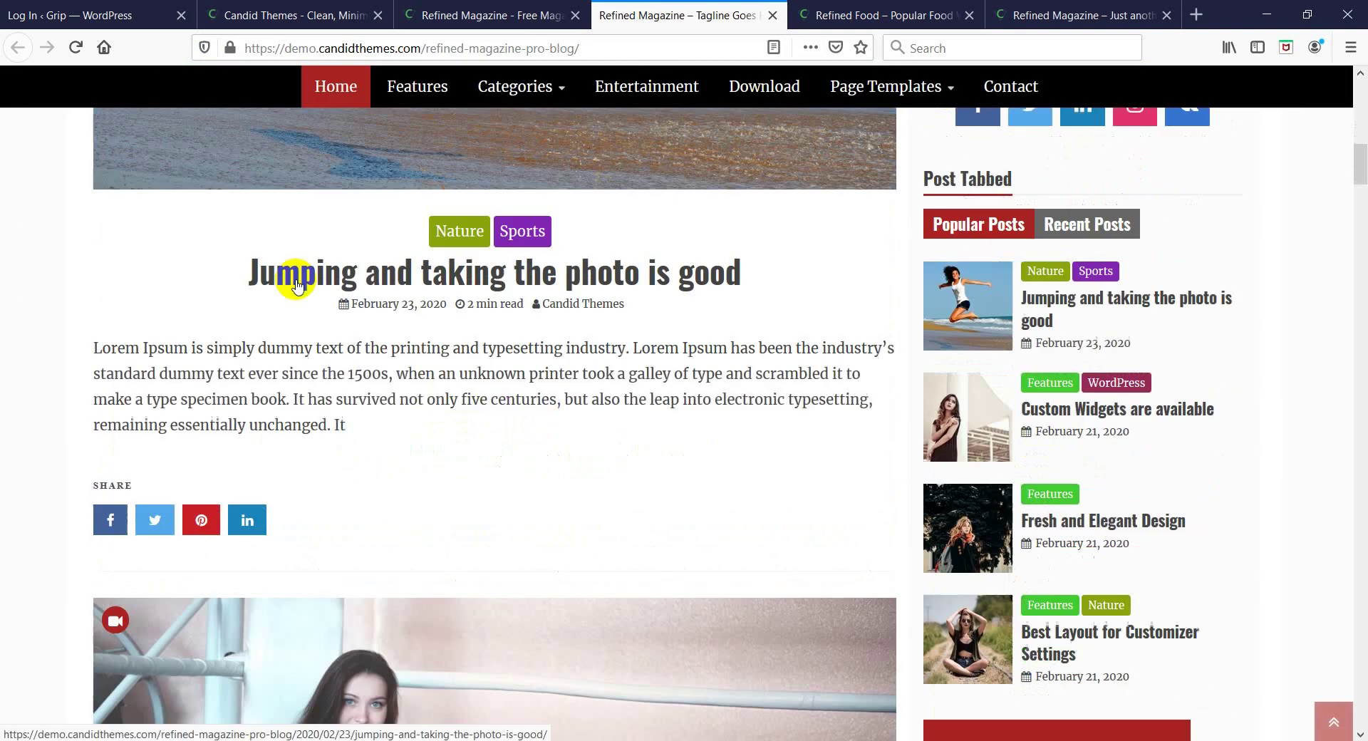
scroll(298, 285, "down", 15)
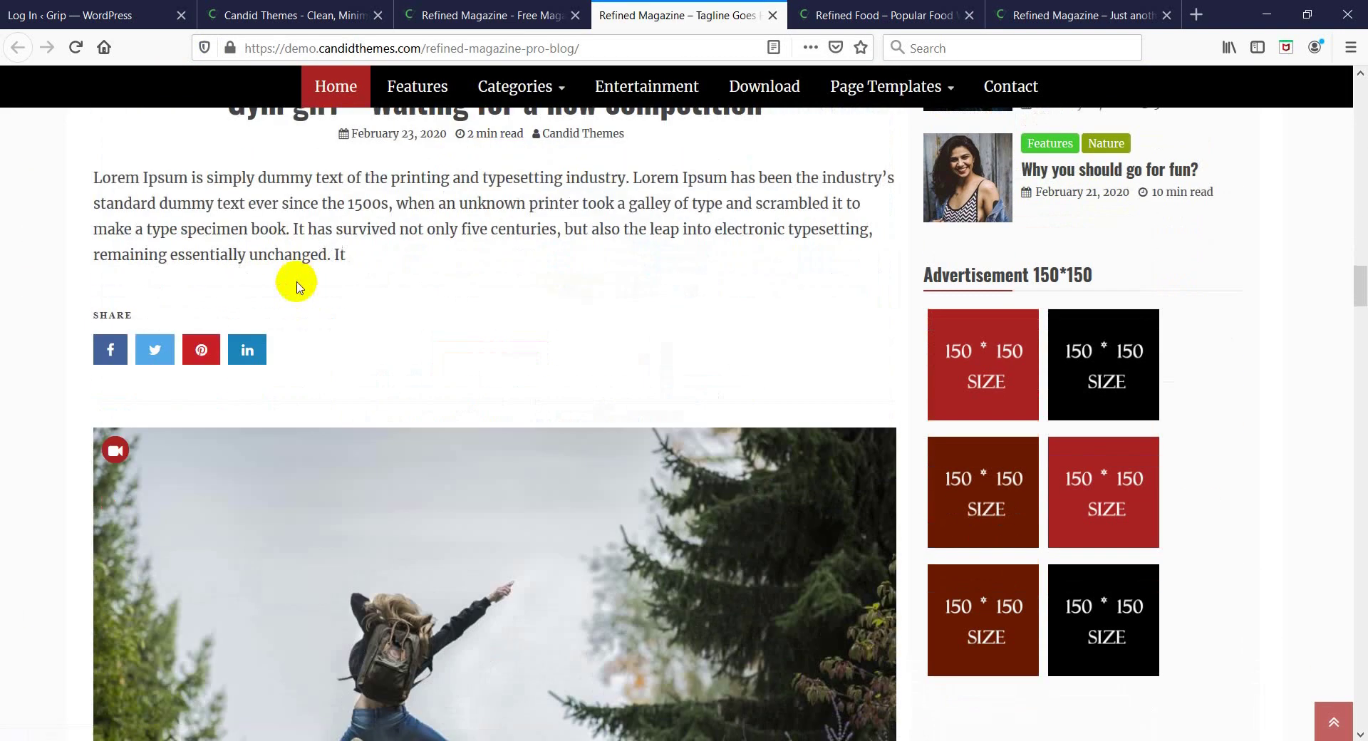
scroll(298, 285, "down", 15)
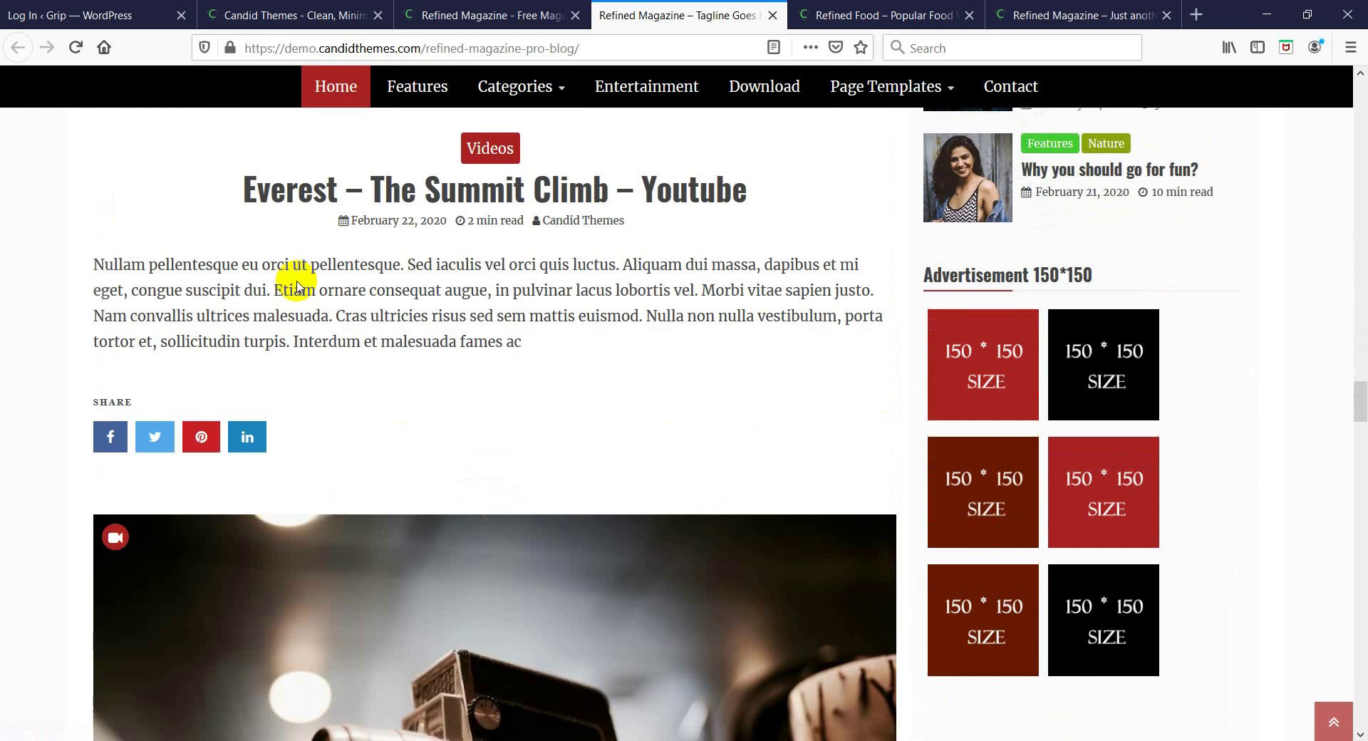
scroll(297, 287, "down", 15)
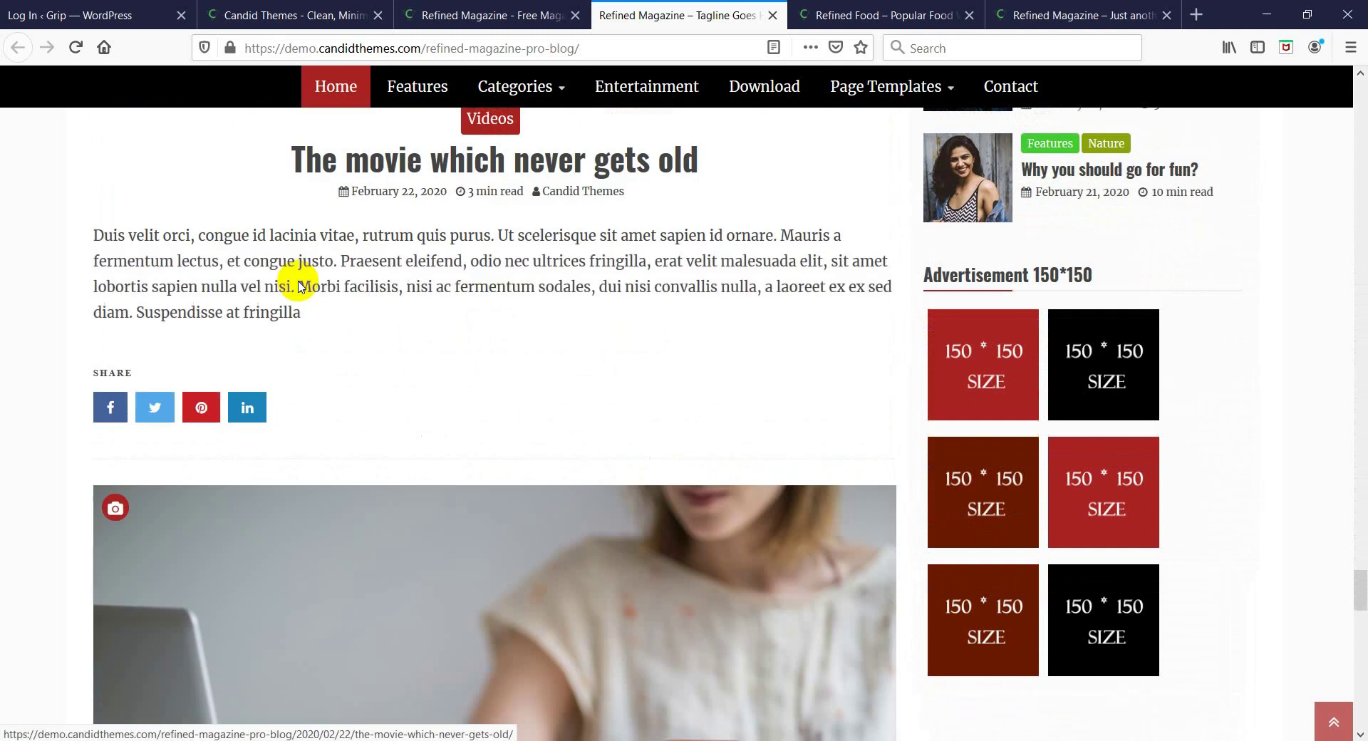
scroll(298, 285, "down", 10)
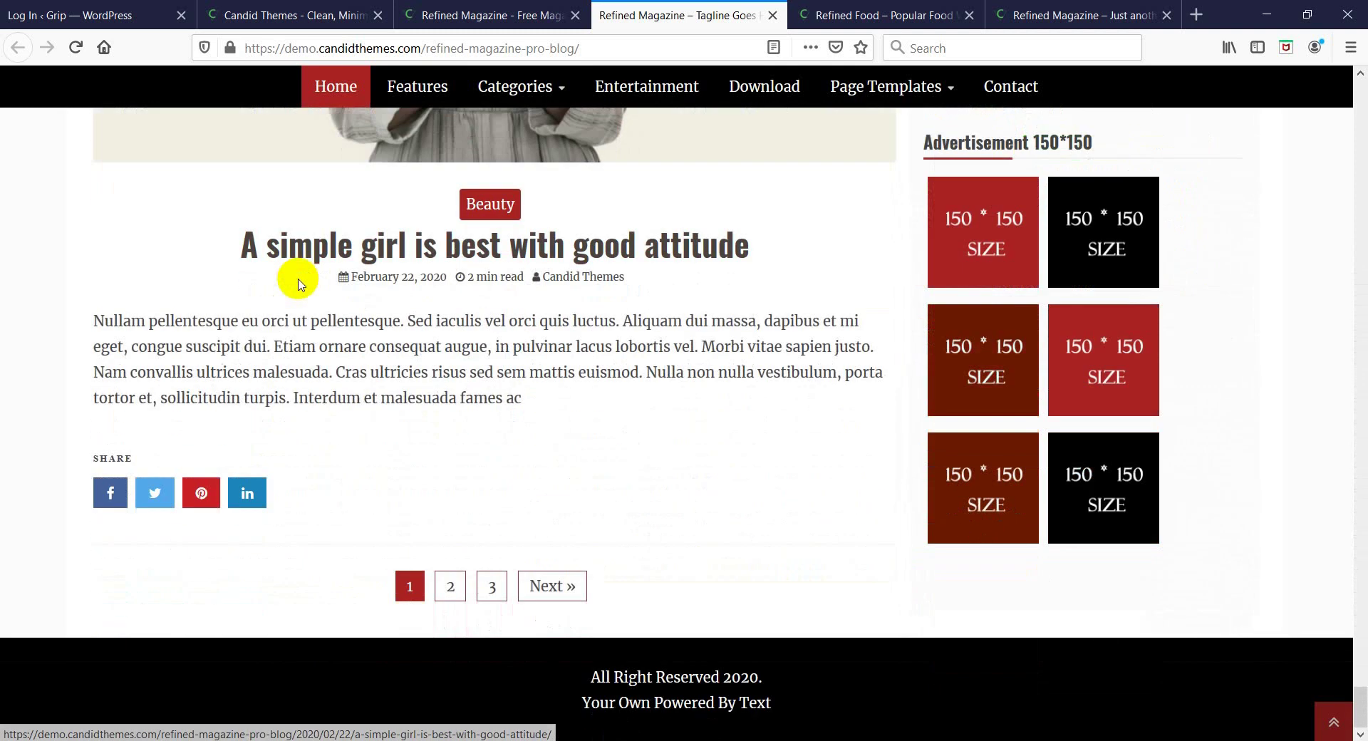
left_click(773, 15)
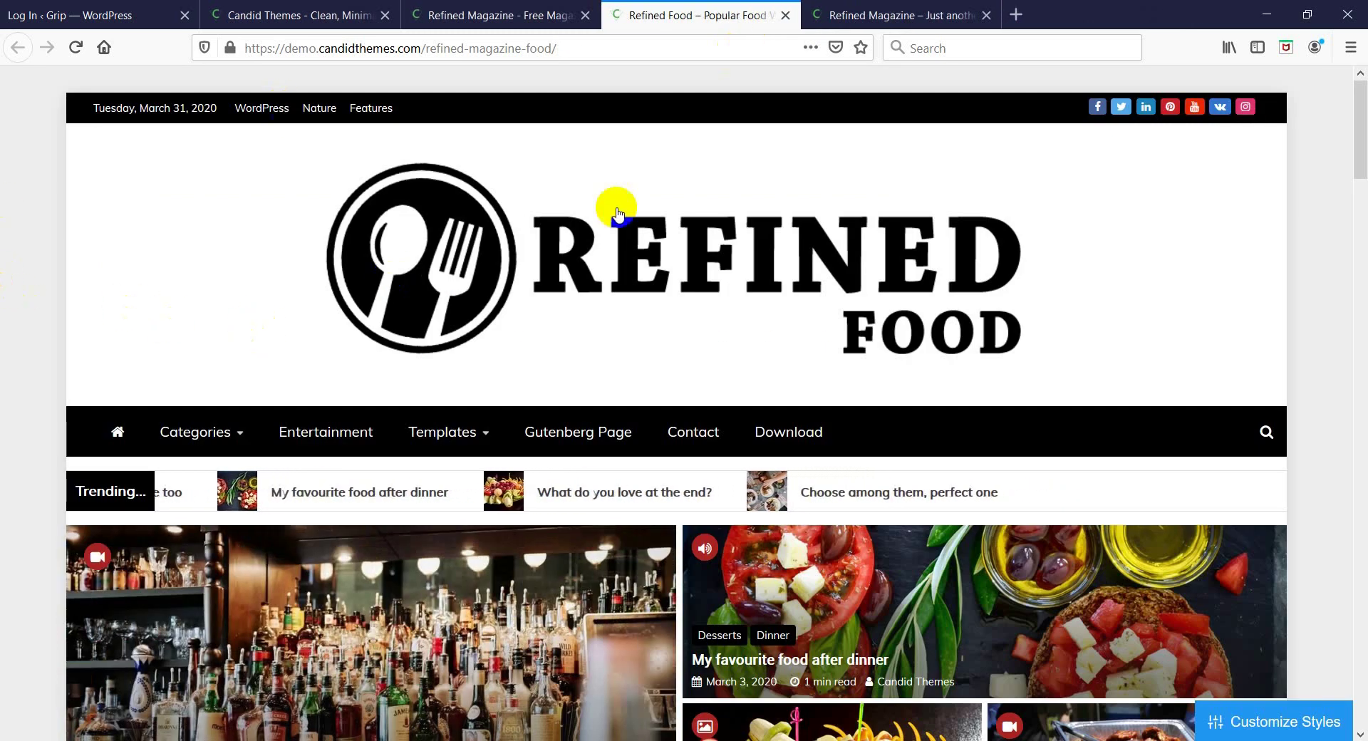
Examine the Refined Food demo's slider, category sections, widgets and post grid, and close it
scroll(28, 388, "down", 10)
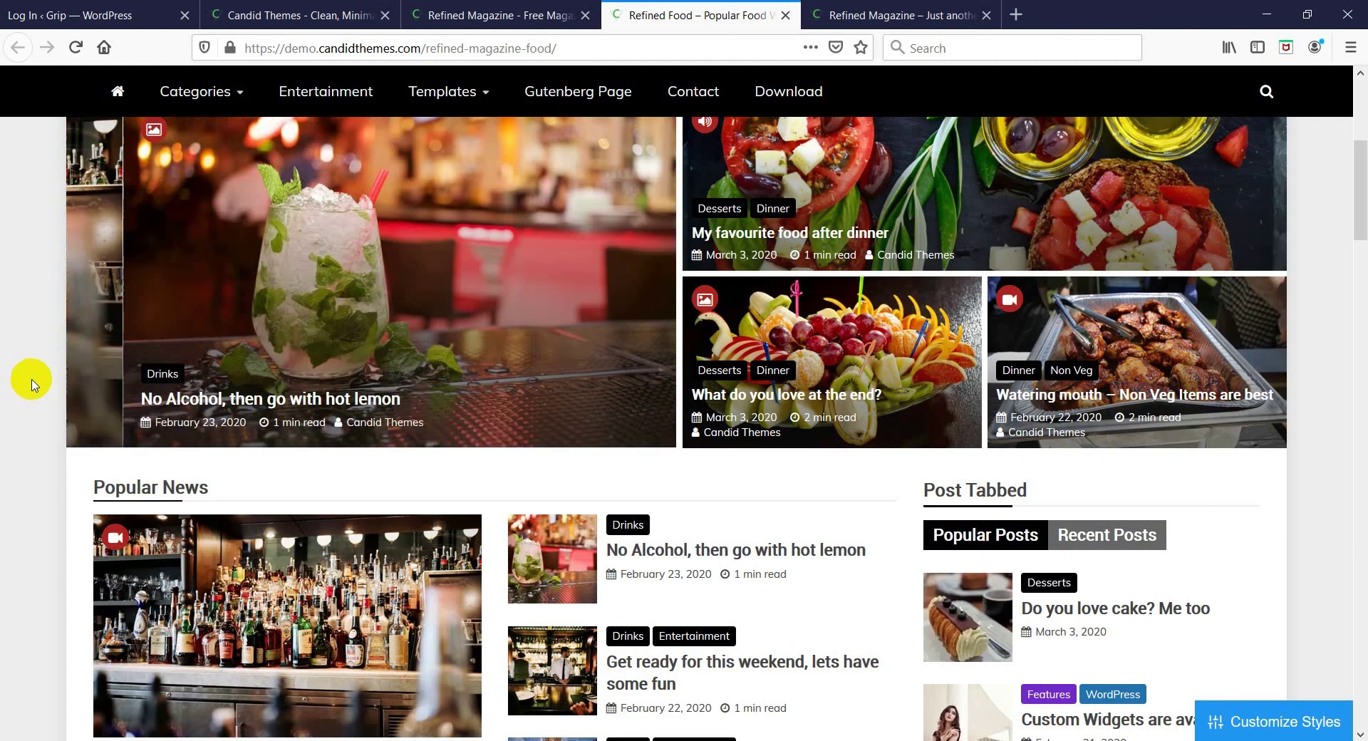
scroll(36, 391, "down", 7)
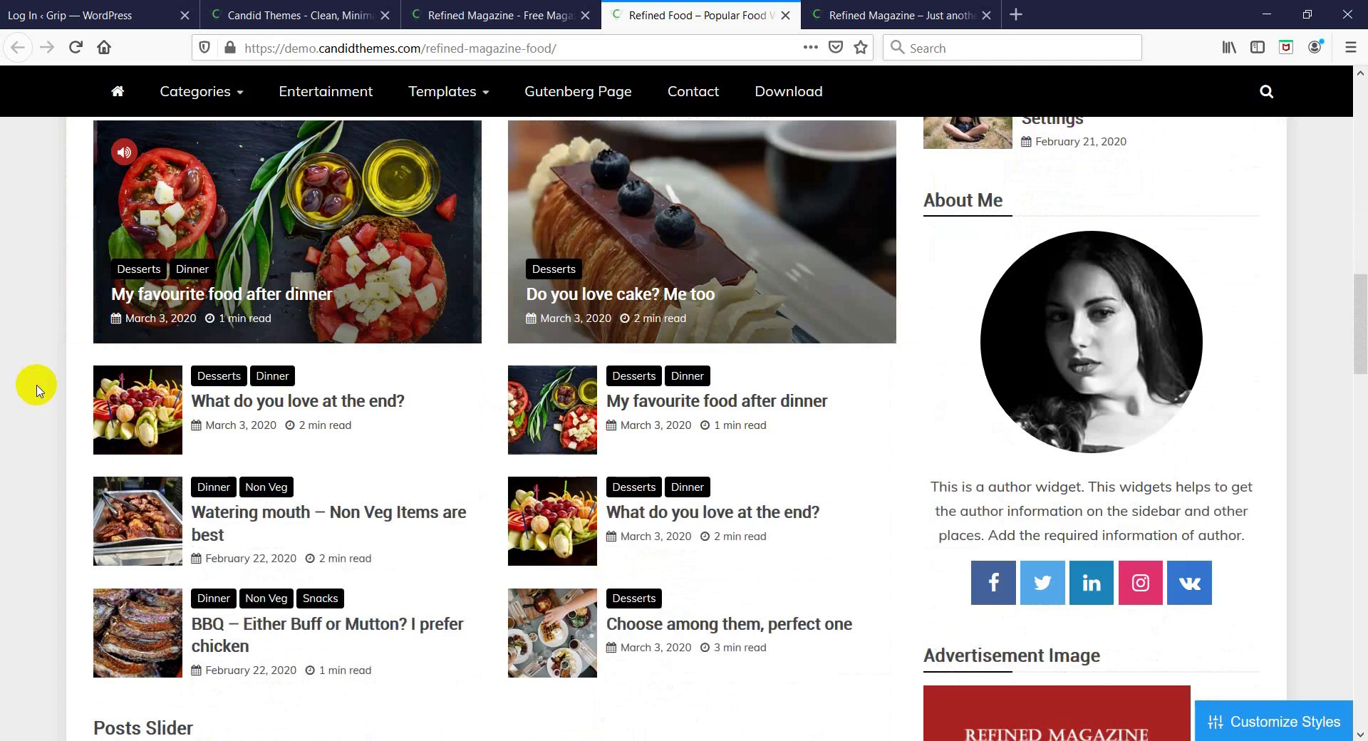
scroll(37, 388, "down", 14)
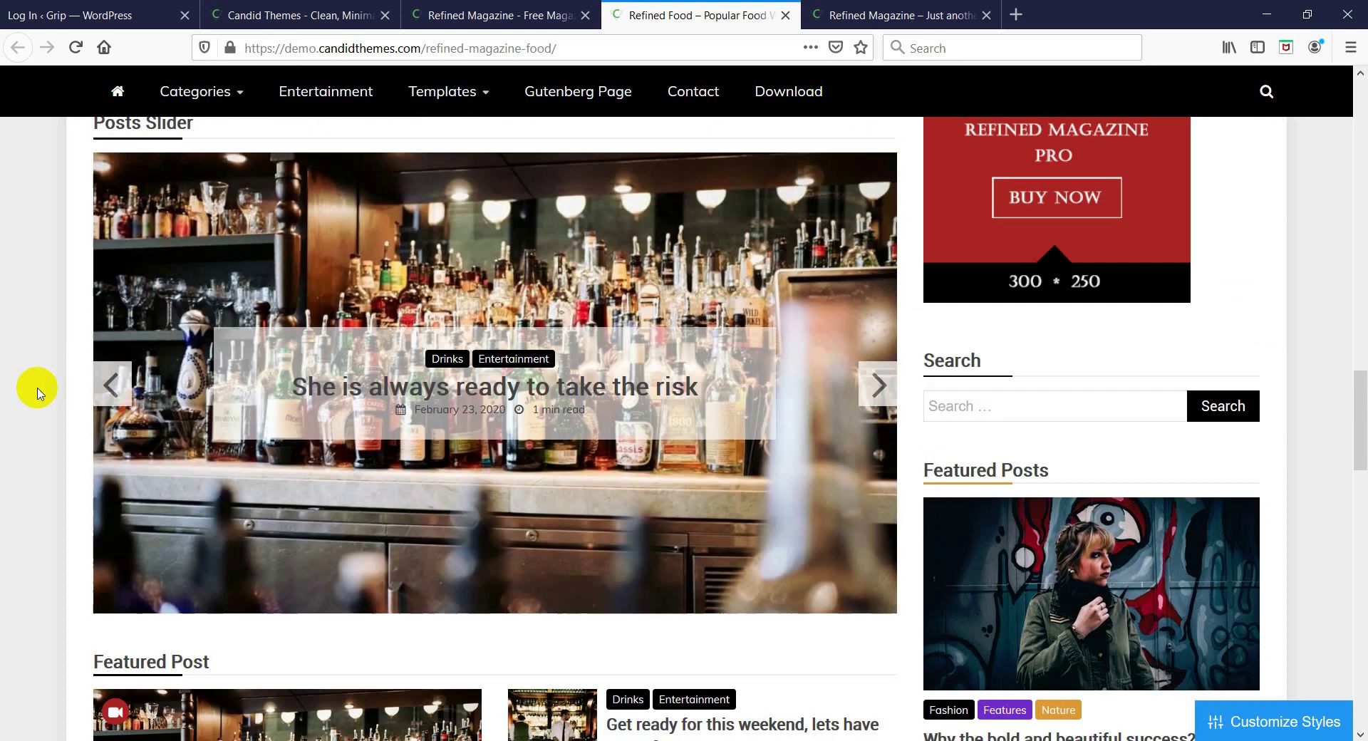
scroll(39, 394, "down", 12)
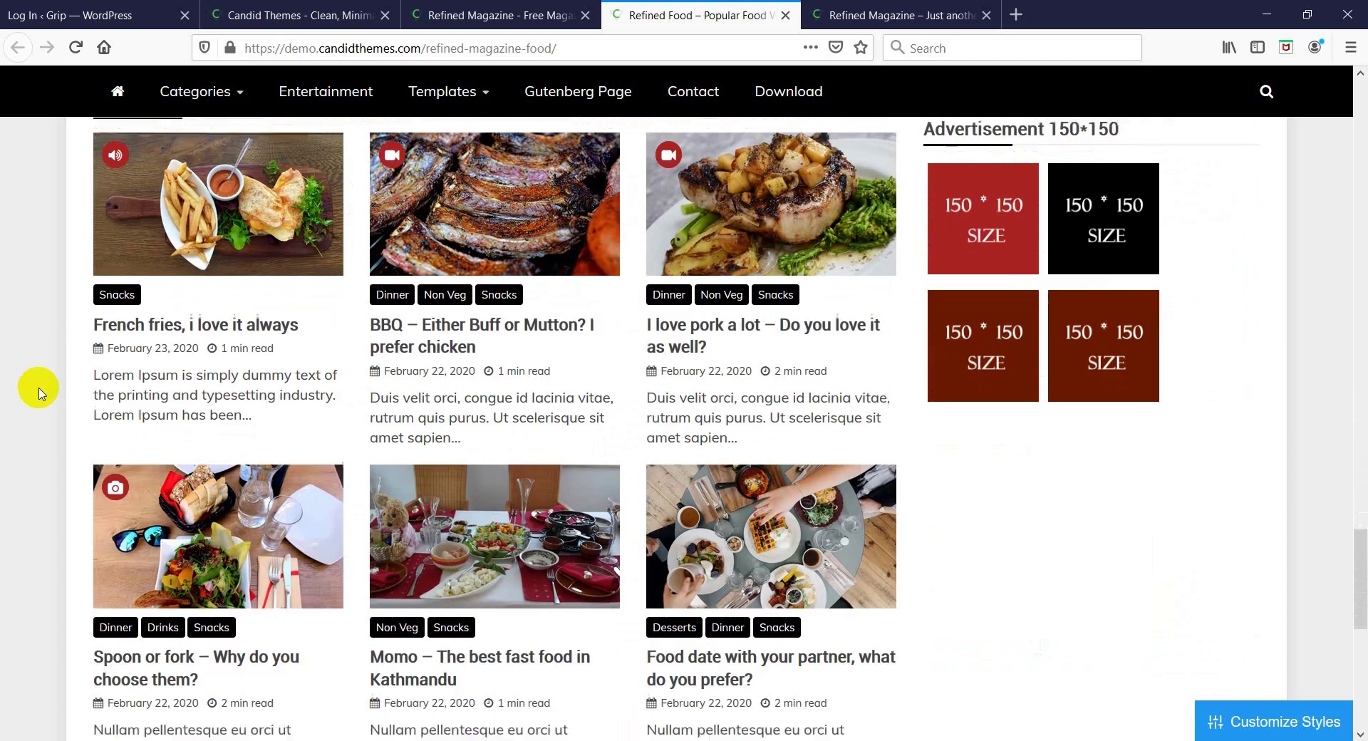
scroll(41, 390, "up", 15)
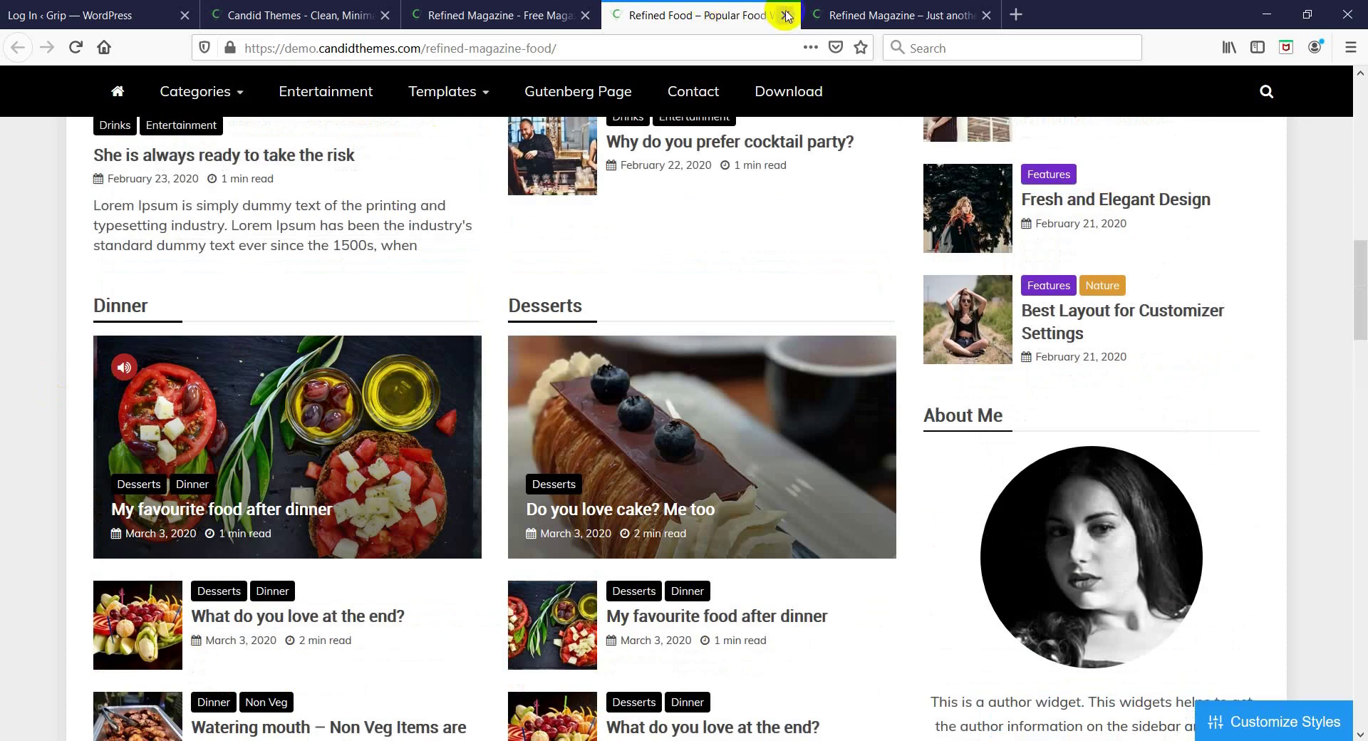
left_click(786, 16)
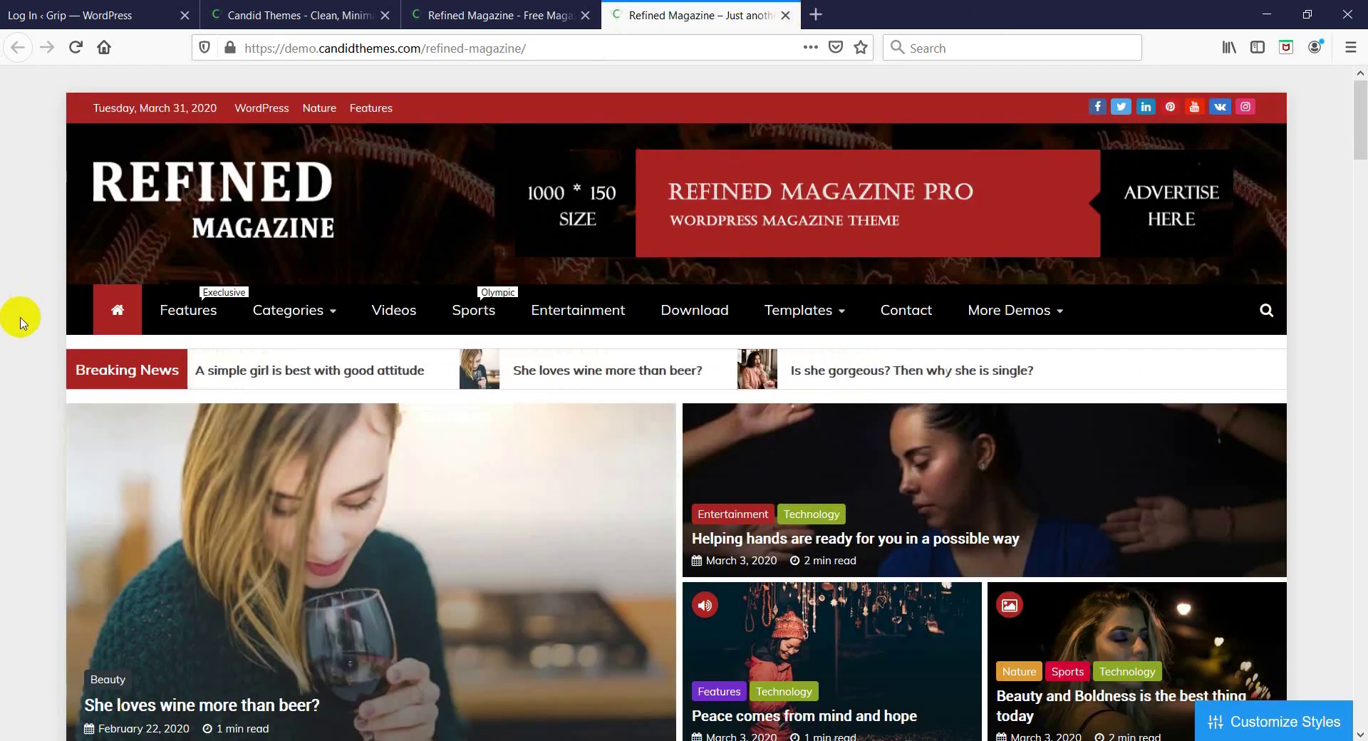
Examine the main Refined Magazine demo's featured posts, category columns and sidebar widgets, and close it
scroll(22, 324, "down", 2)
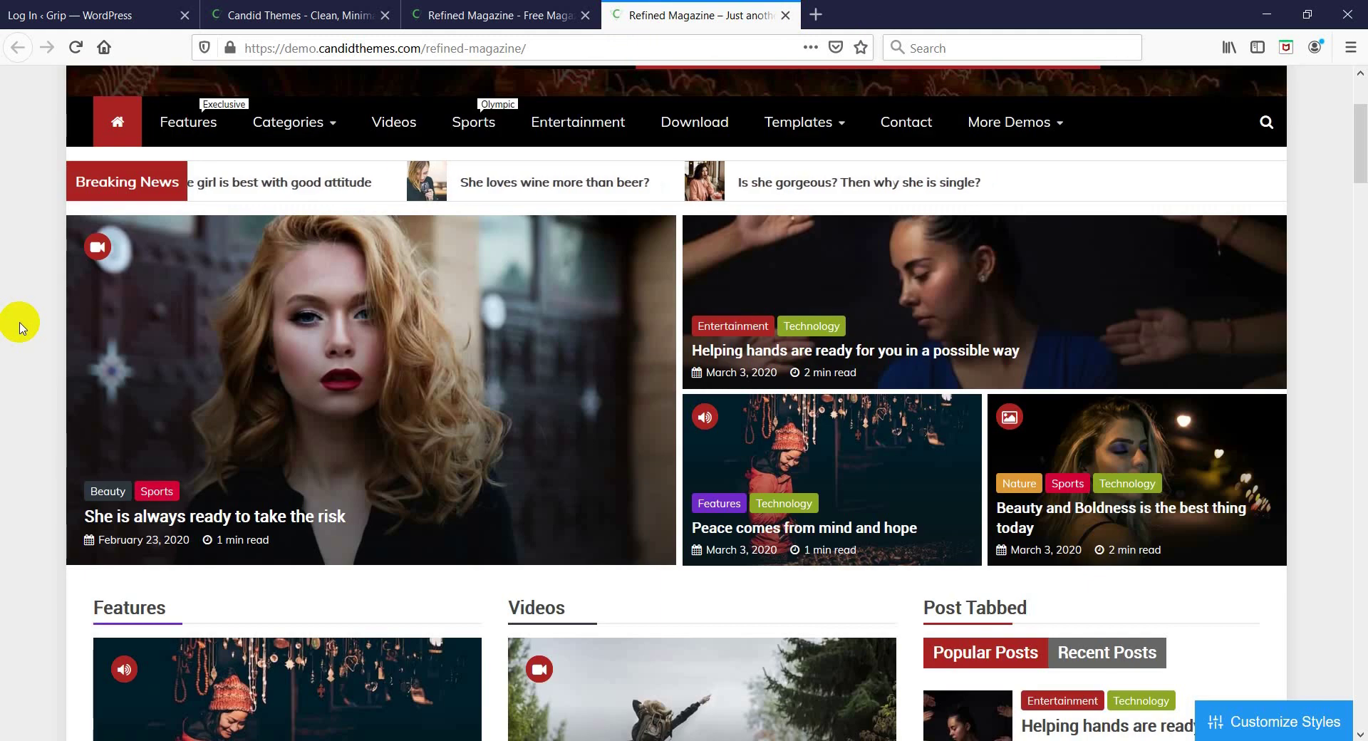
scroll(23, 328, "down", 5)
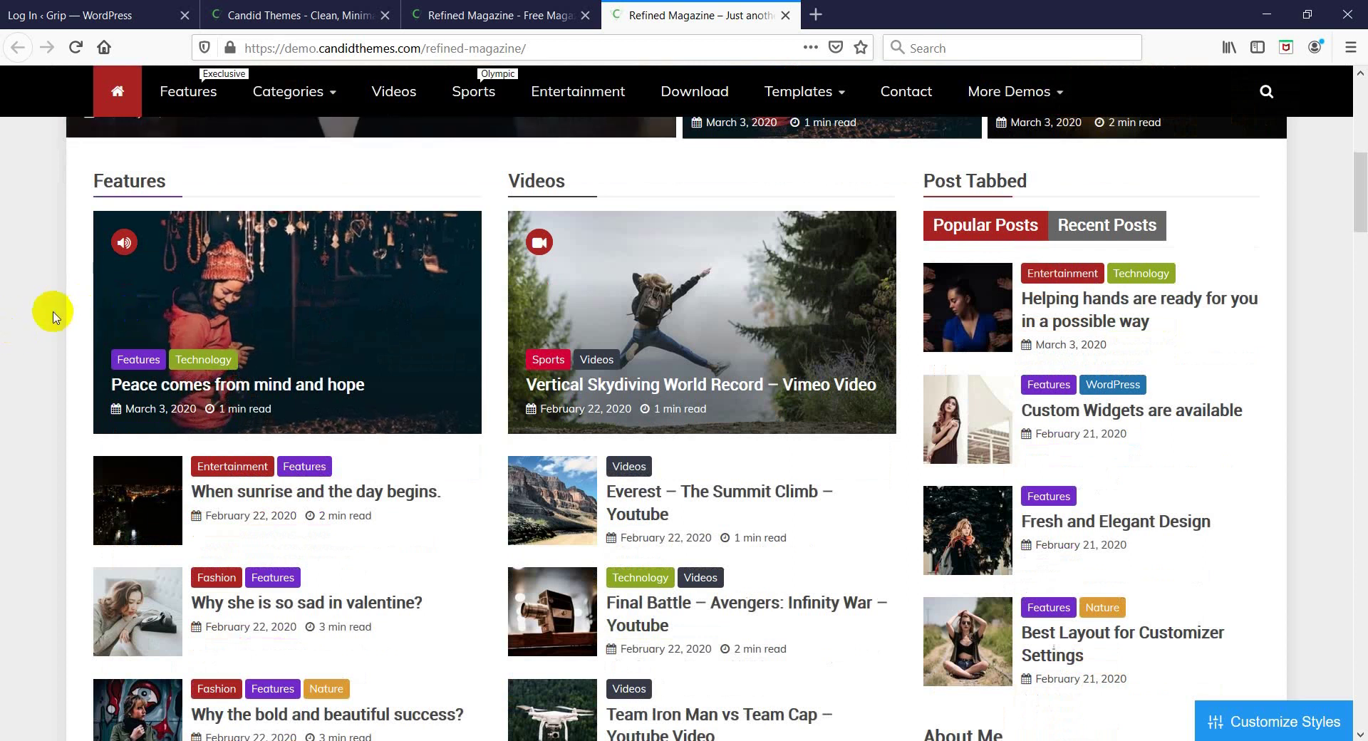
scroll(52, 315, "down", 3)
scroll(49, 309, "down", 6)
scroll(833, 299, "down", 3)
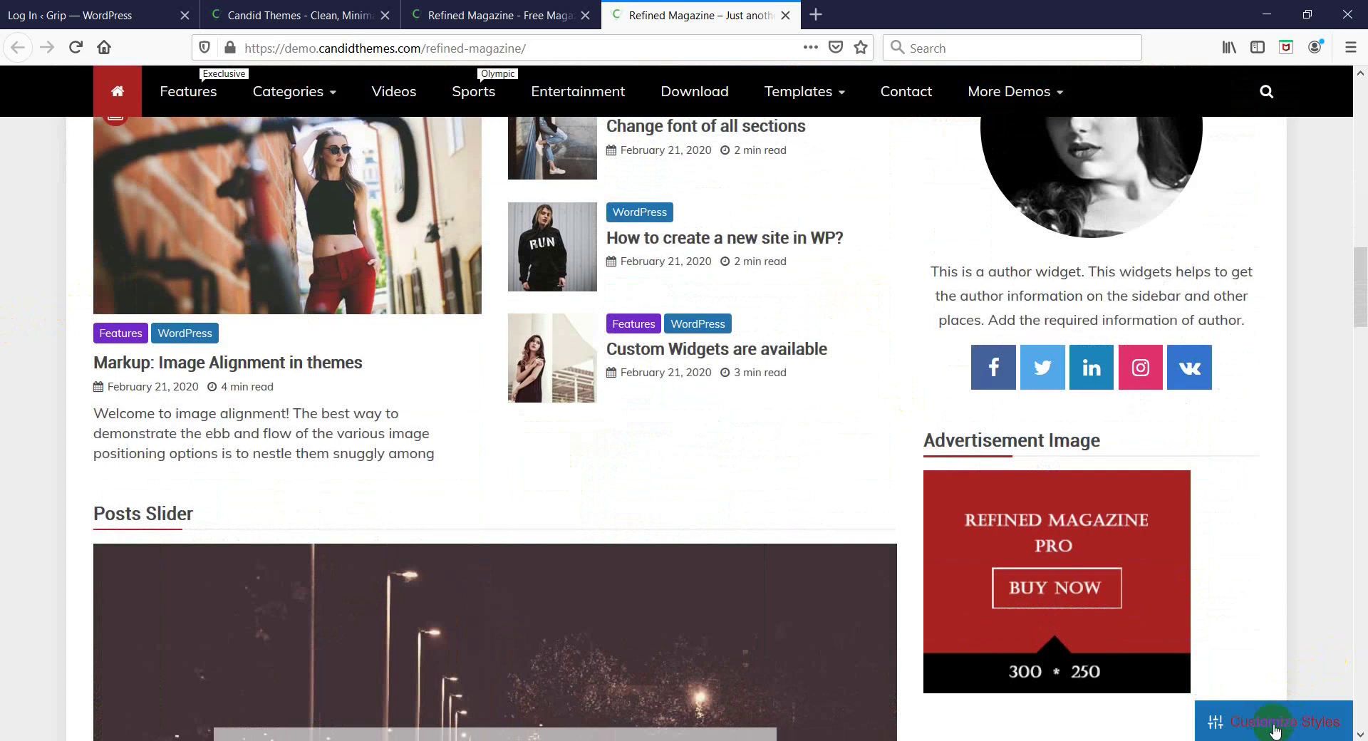
key("ctrl+w")
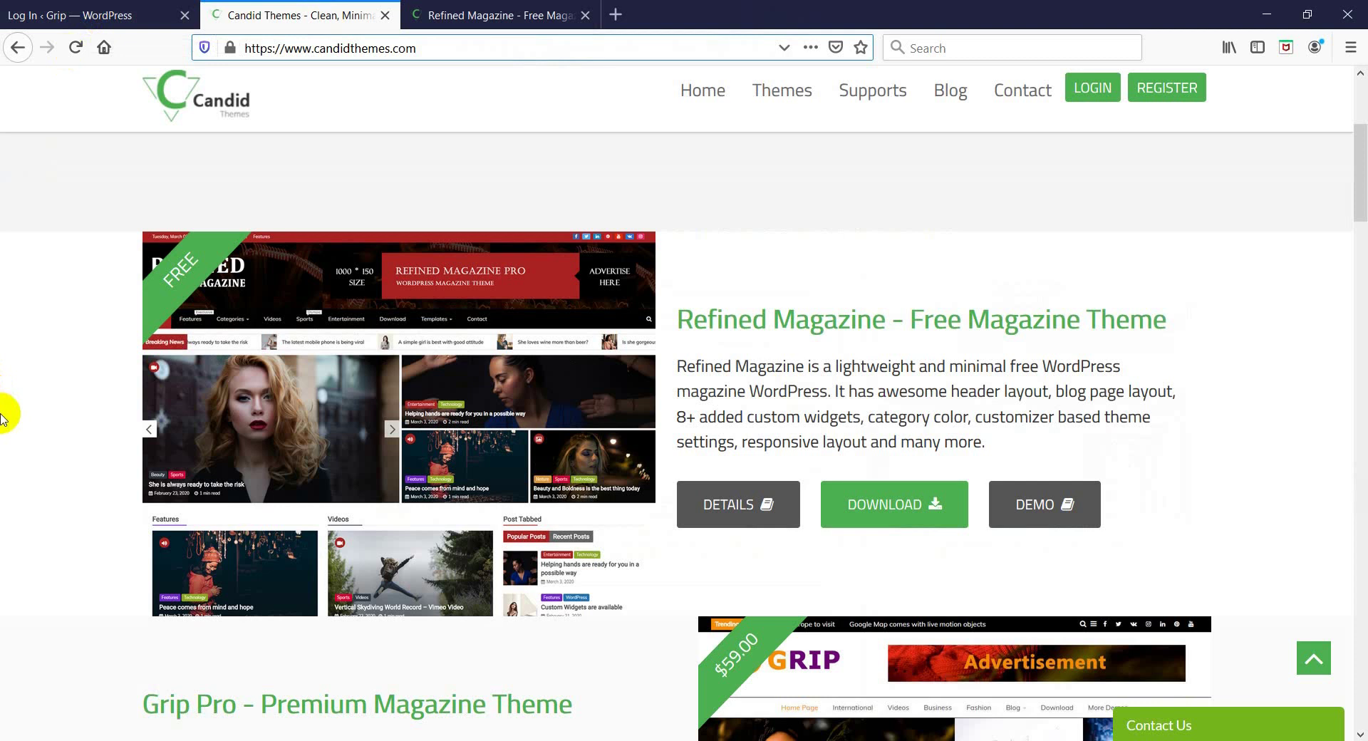
Download and save refined-magazine.1.0.0.zip from the free Refined Magazine theme's details page, and show the file in its folder
left_click(798, 323)
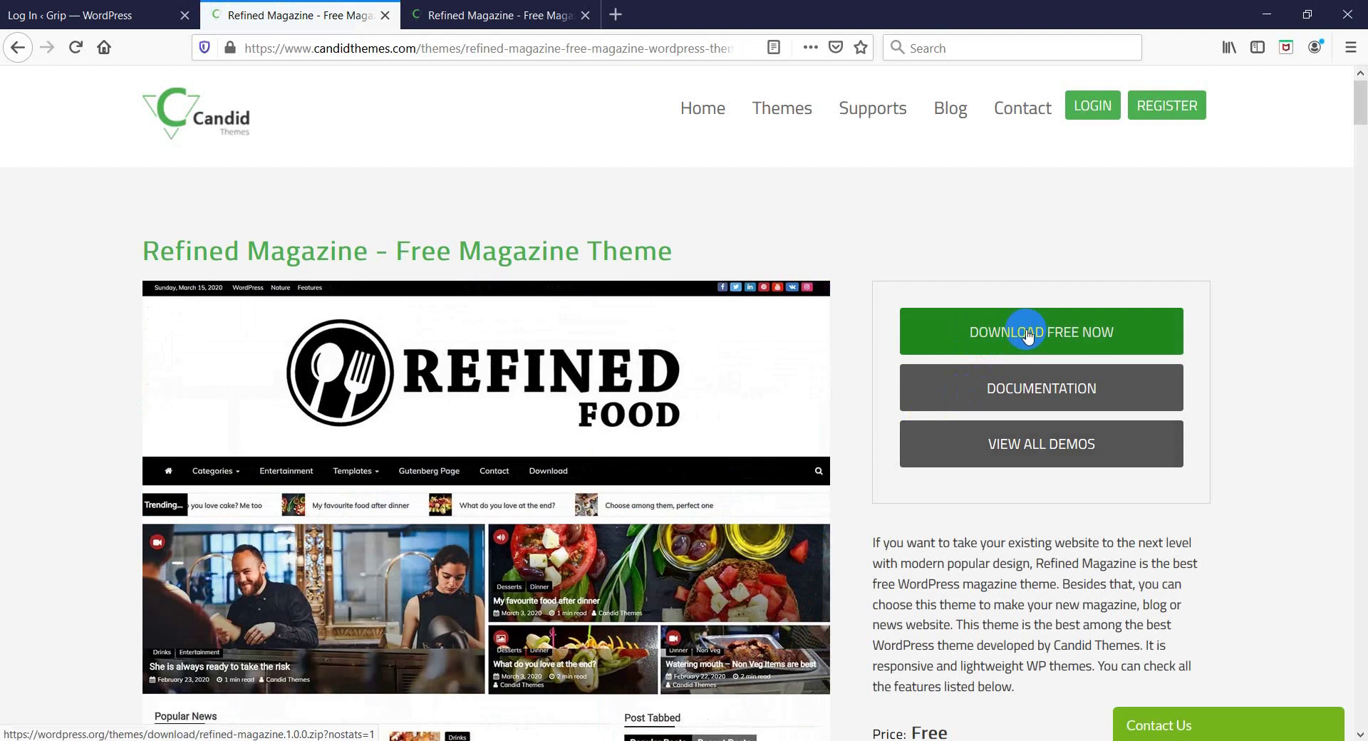
left_click(1019, 339)
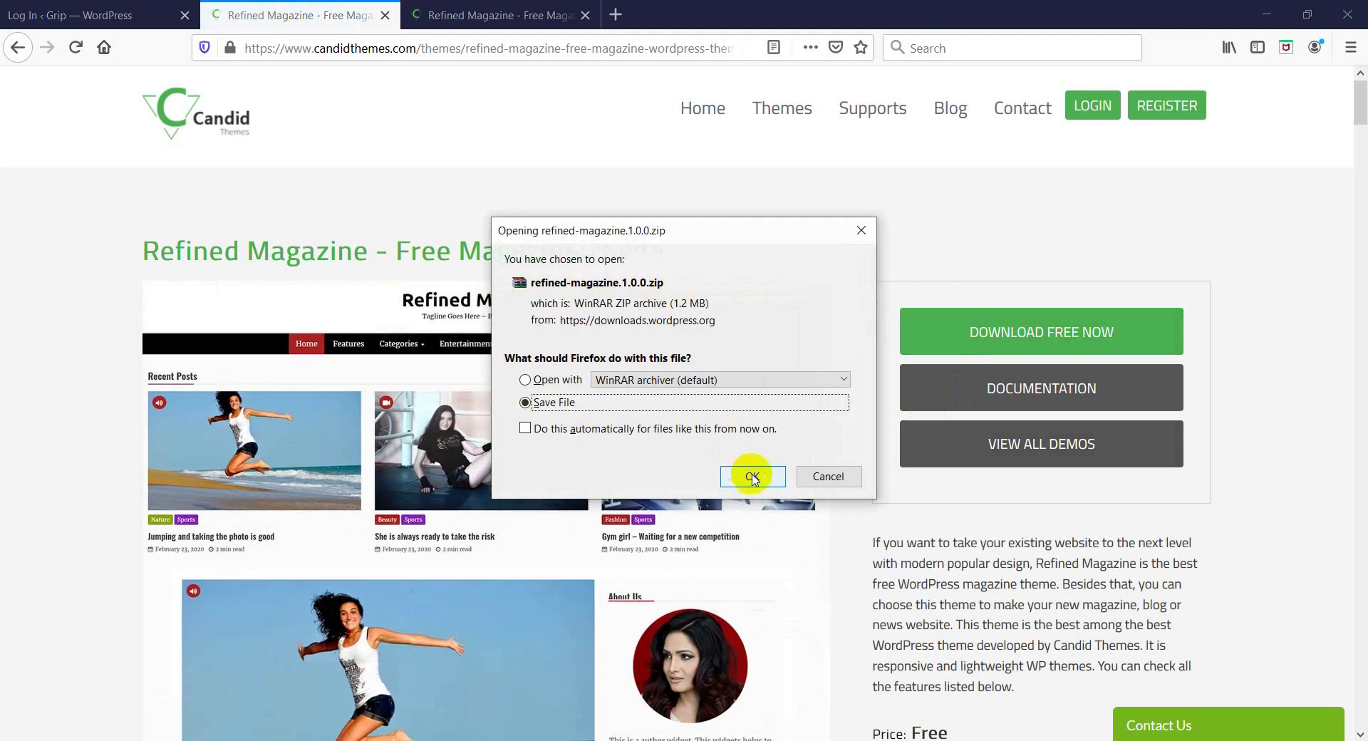
left_click(750, 476)
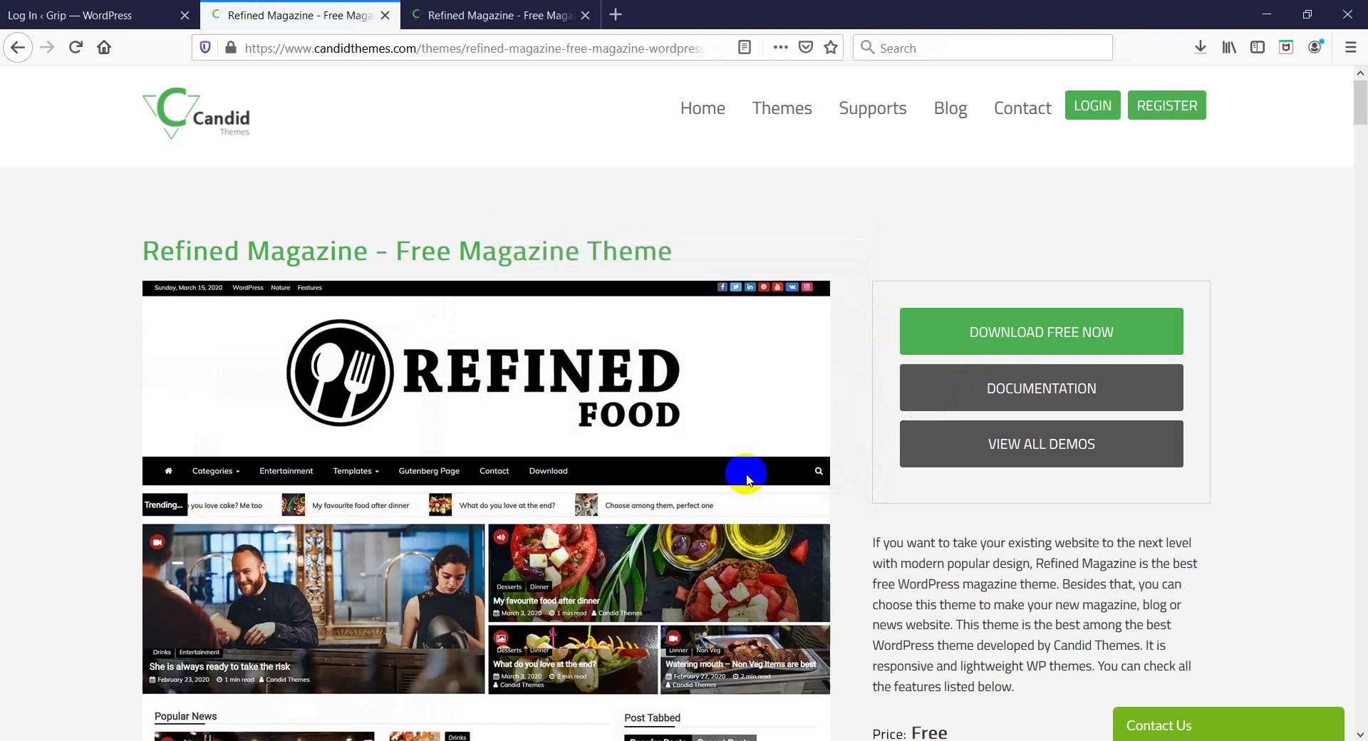
left_click(1201, 48)
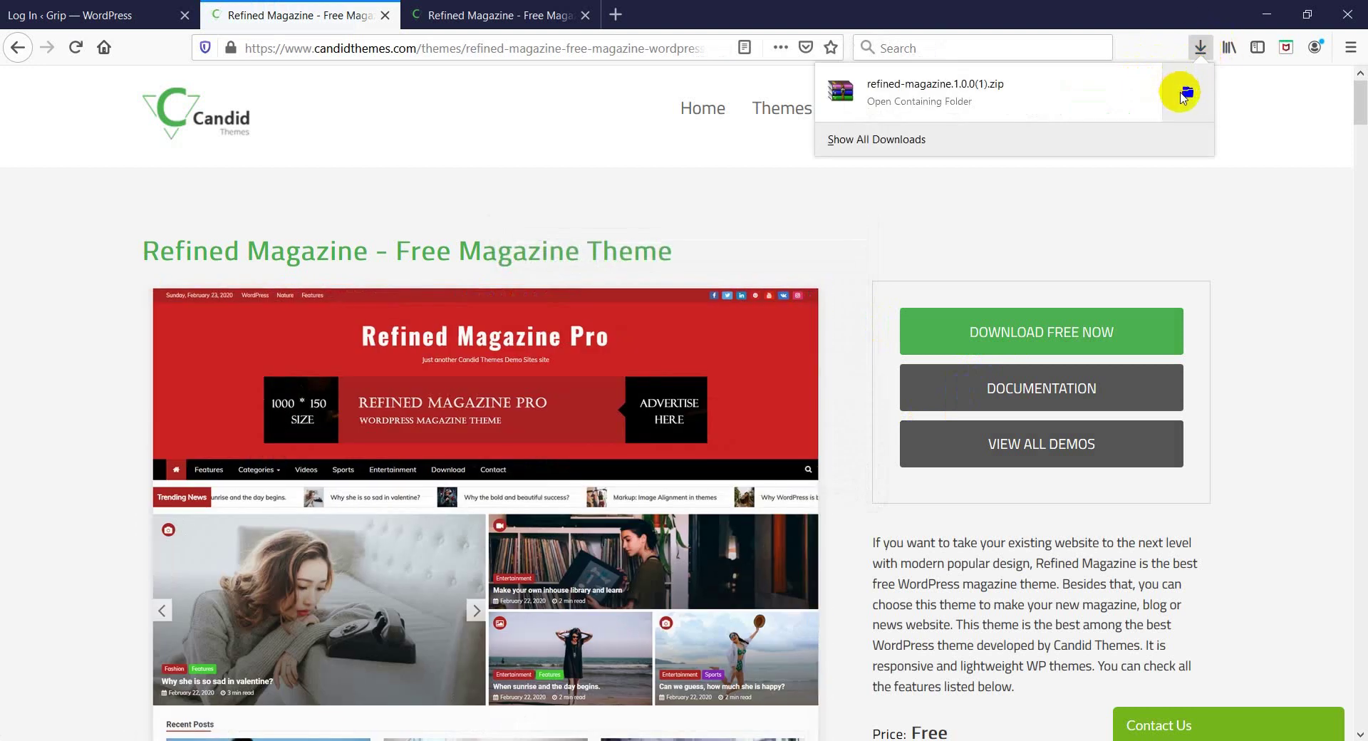
left_click(1186, 92)
Log in to the local Grip WordPress site's dashboard with the prefilled admin credentials
left_click(111, 7)
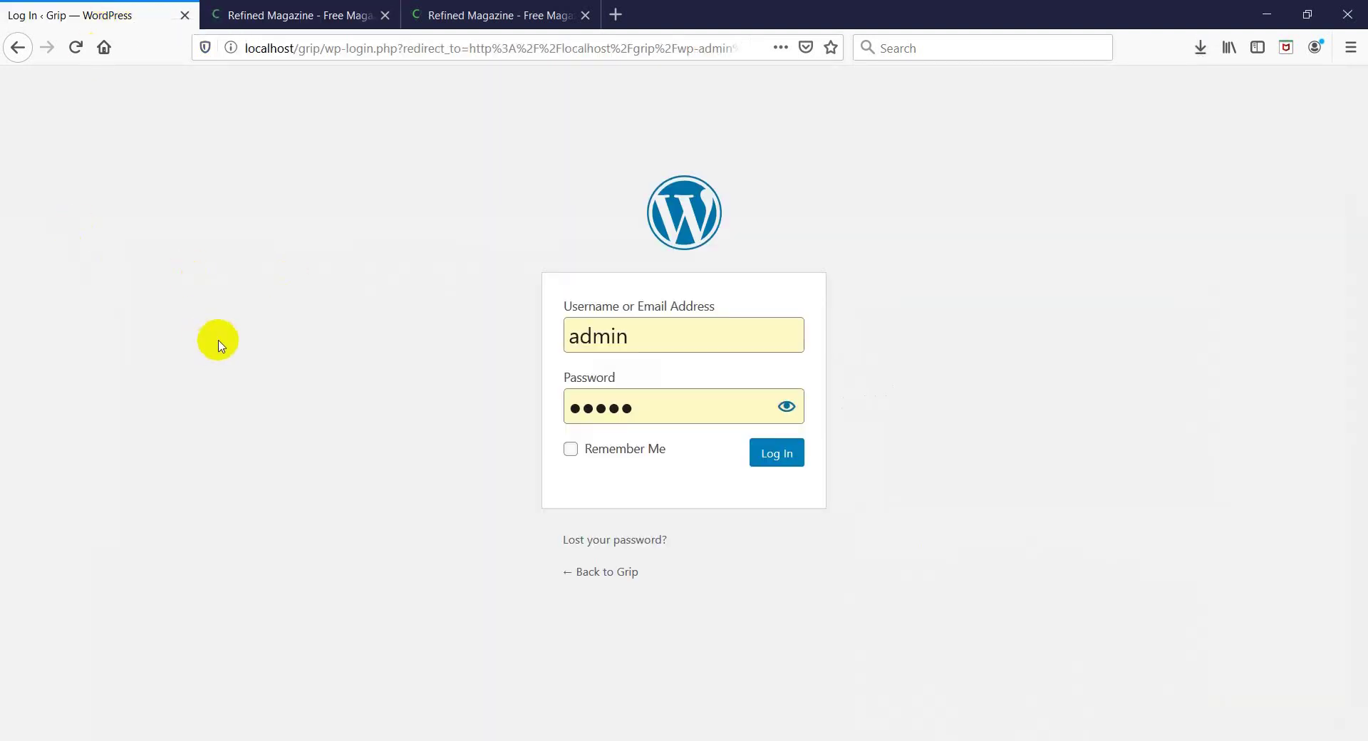
left_click(775, 460)
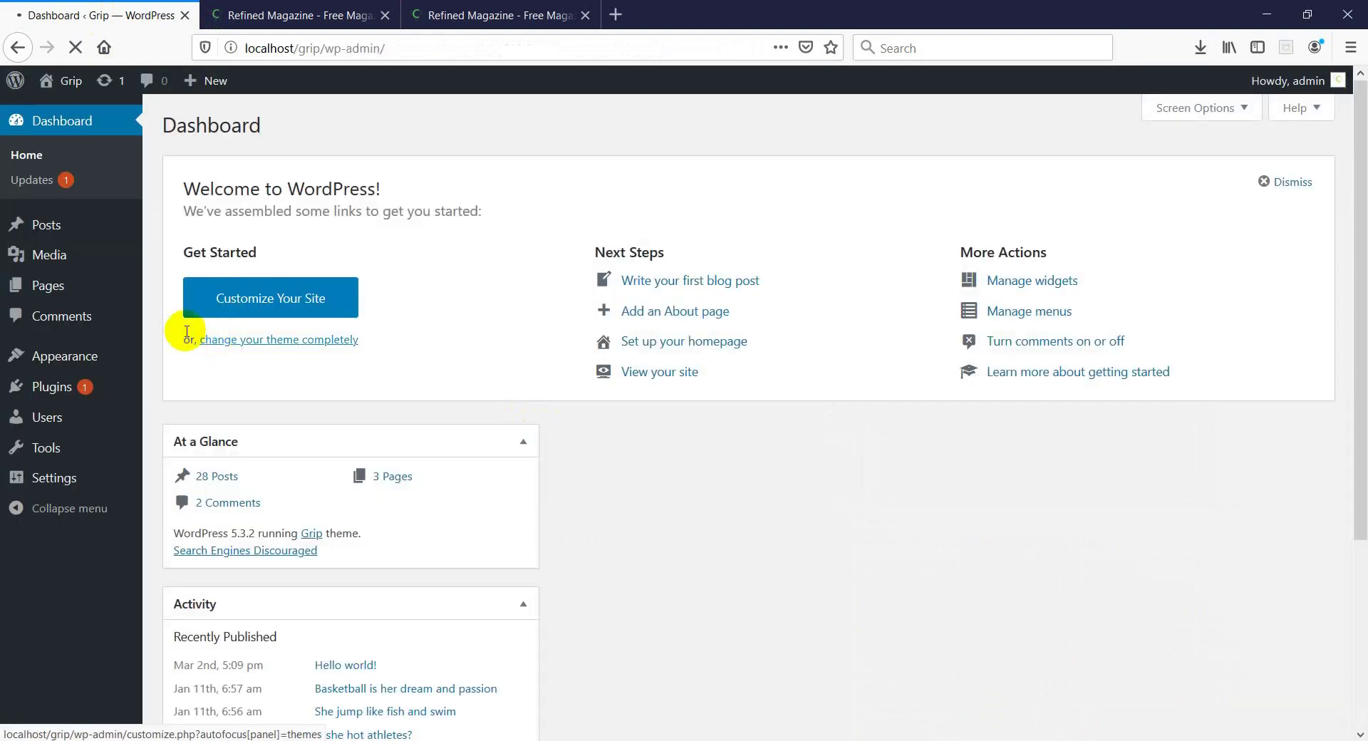
Upload refined-magazine.1.0.0(1).zip as a new theme, install it and activate Refined Magazine on the site
left_click(81, 360)
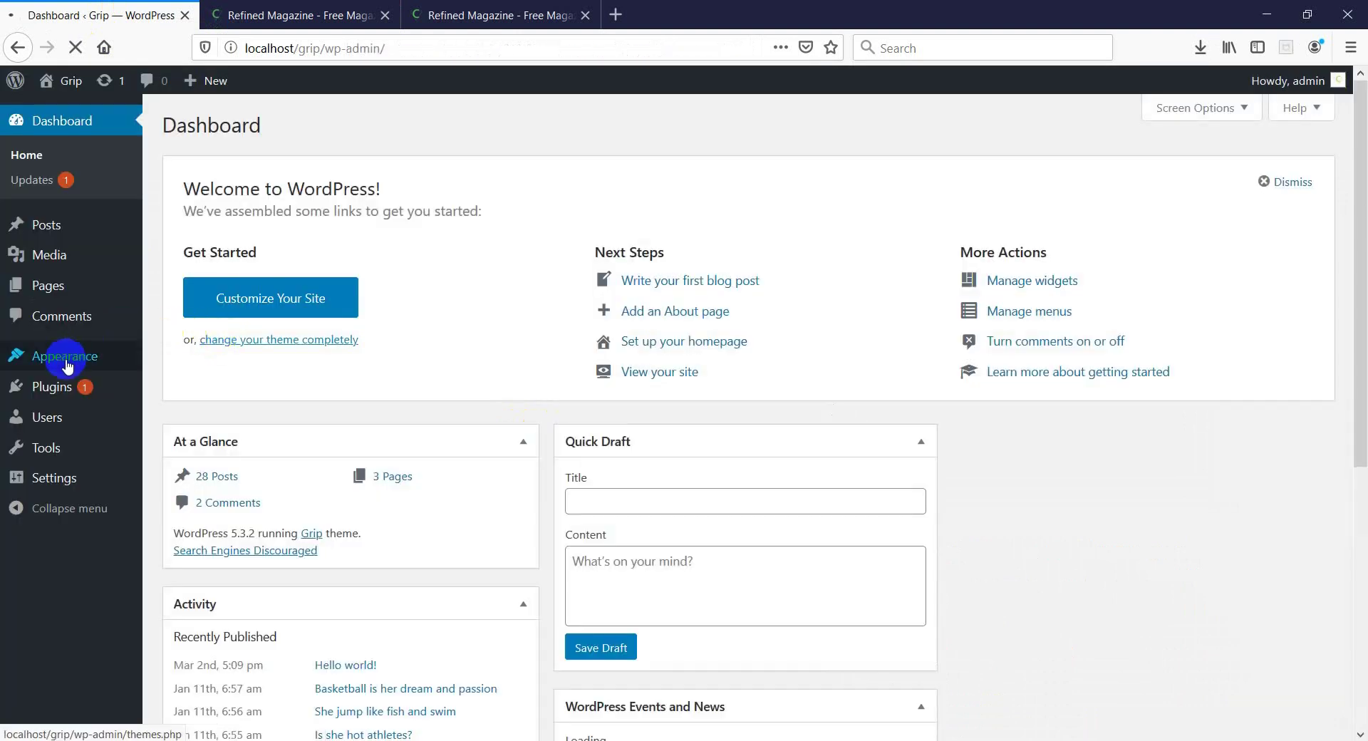
mouse_move(89, 361)
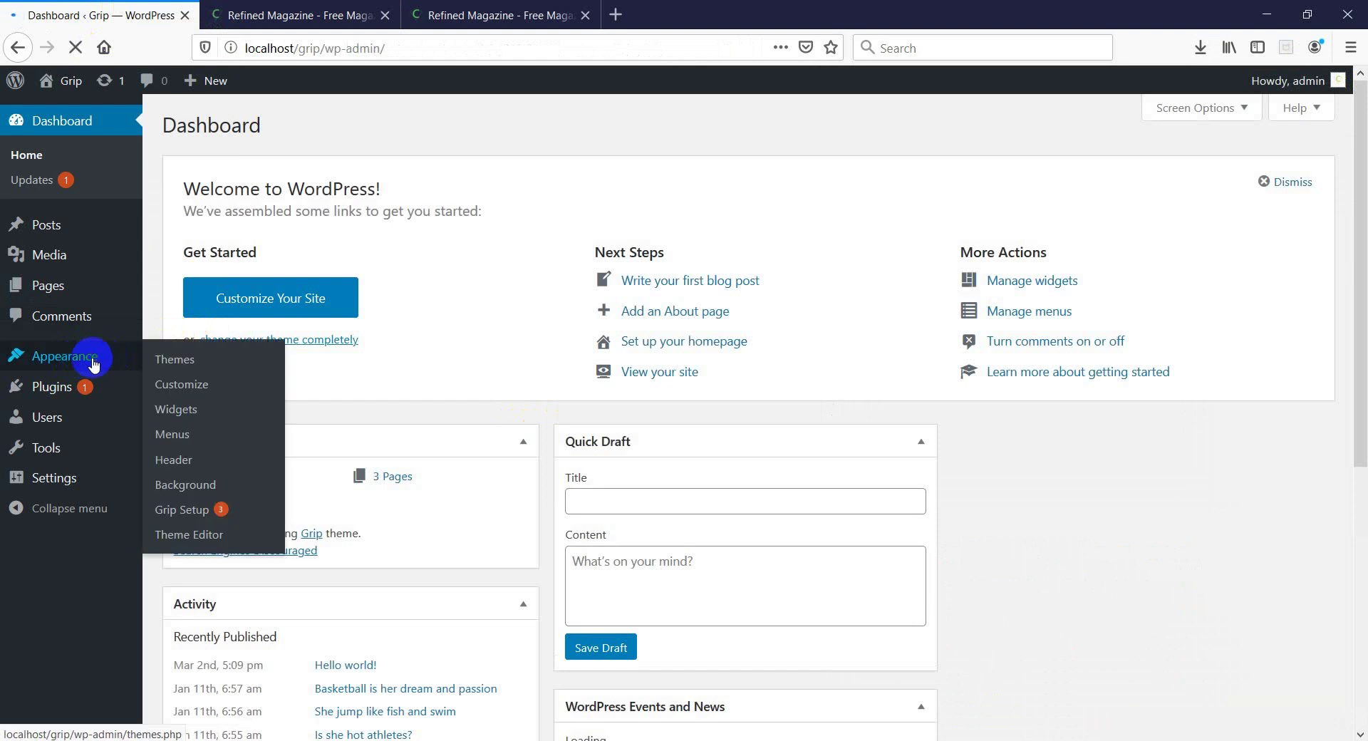
left_click(175, 360)
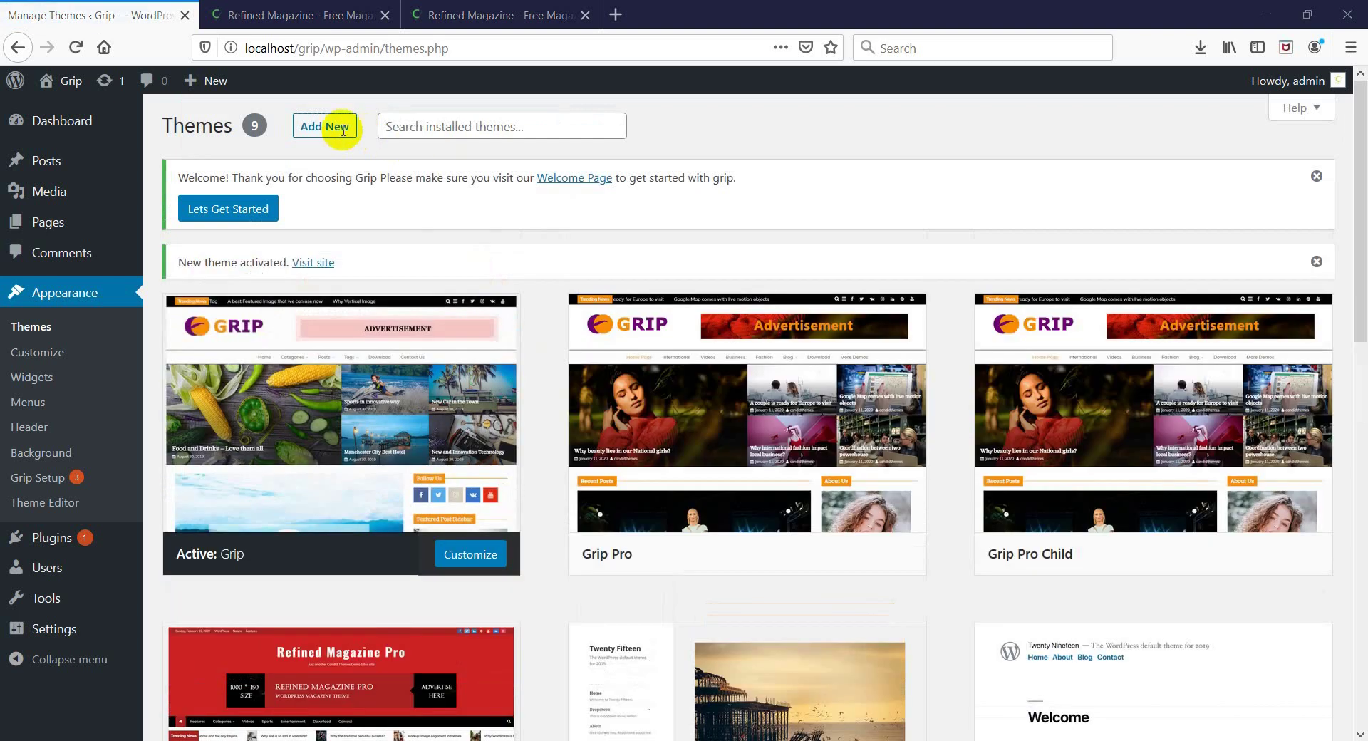
left_click(341, 128)
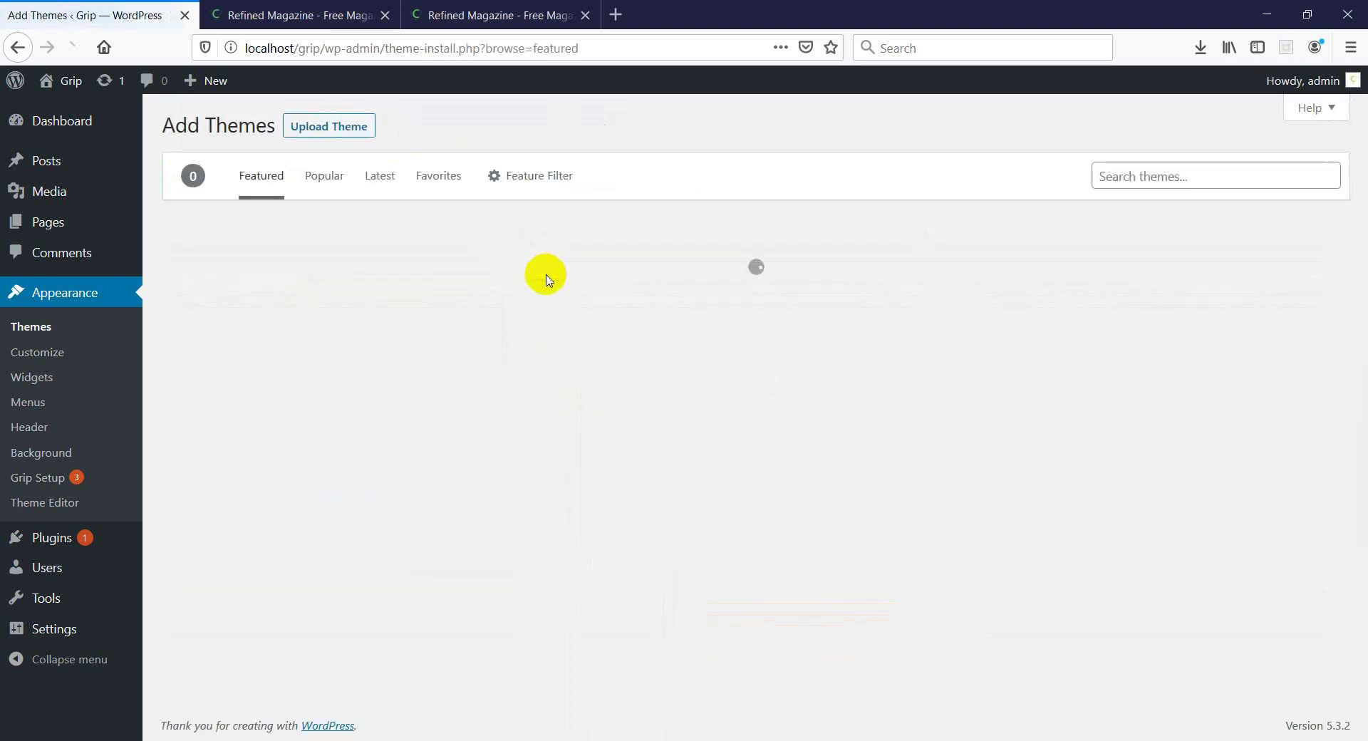
left_click(332, 131)
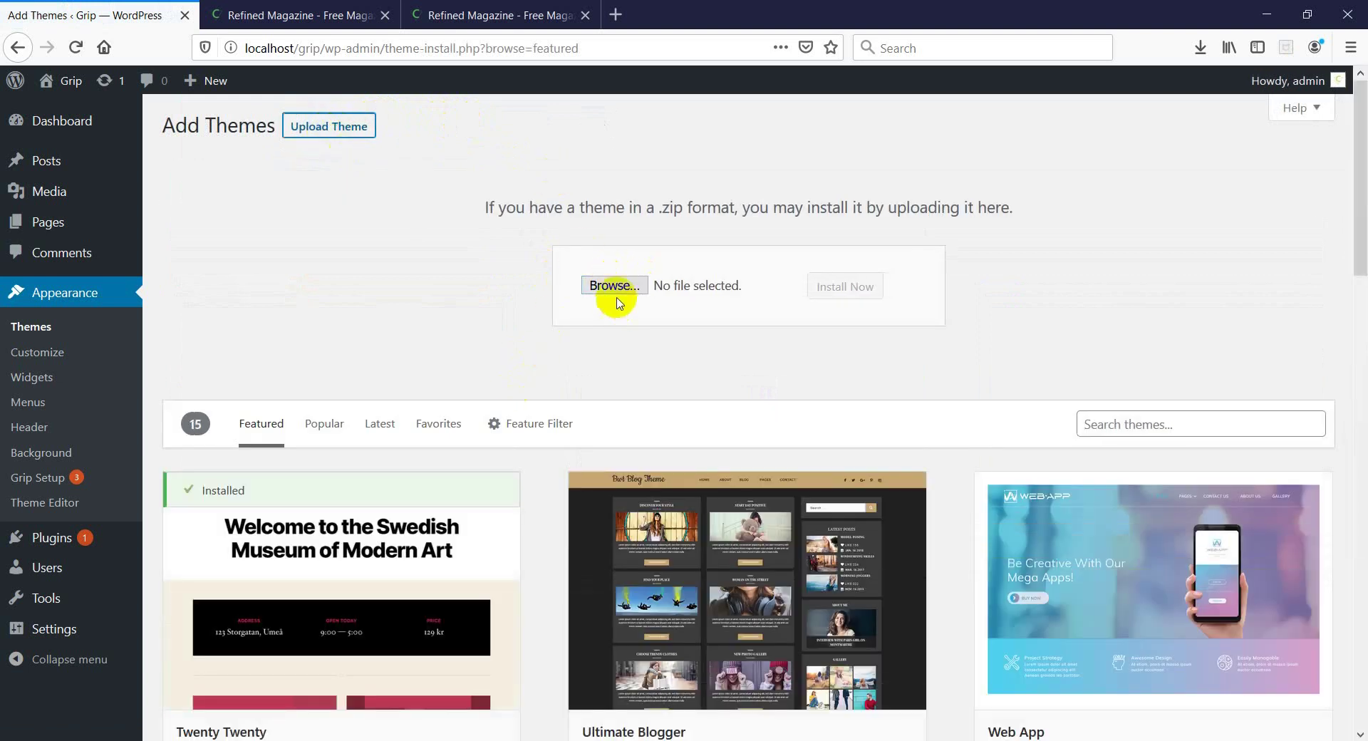
scroll(630, 293, "down", 1)
left_click_drag(629, 293, 614, 273)
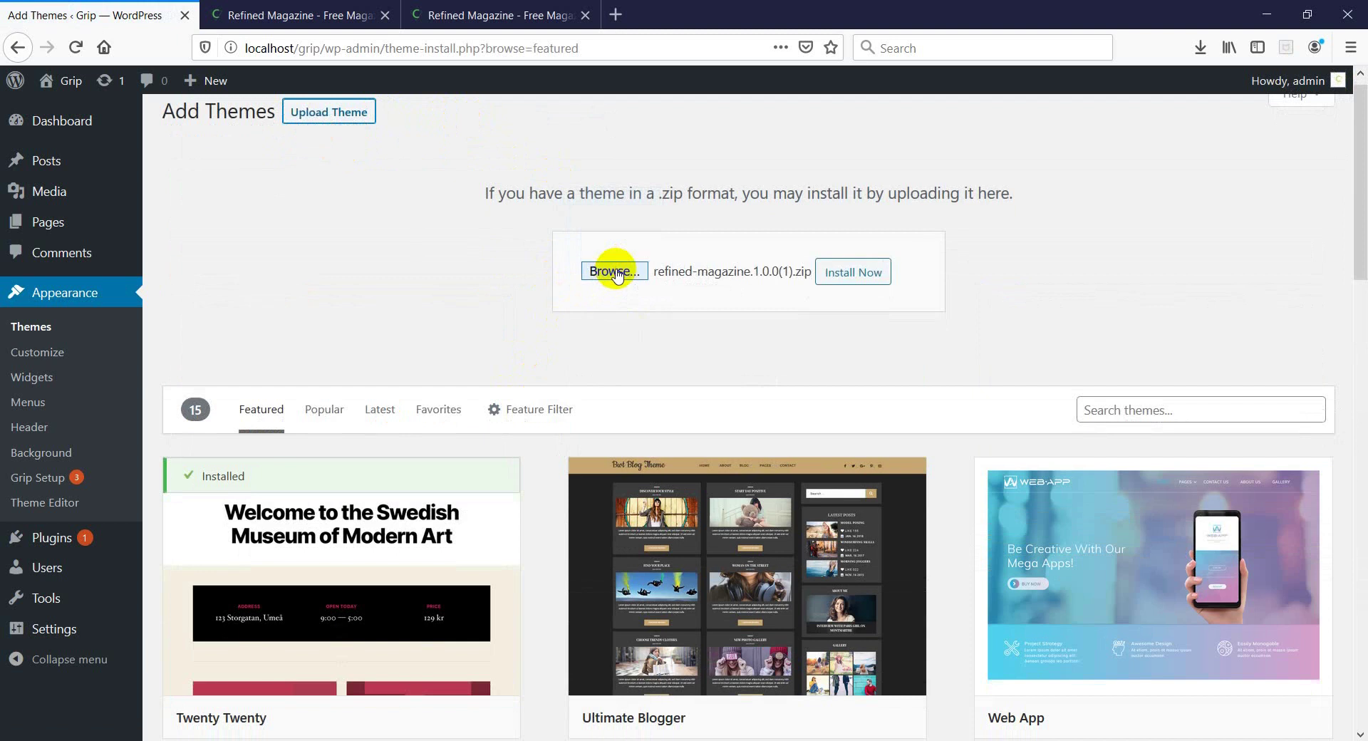
left_click(843, 273)
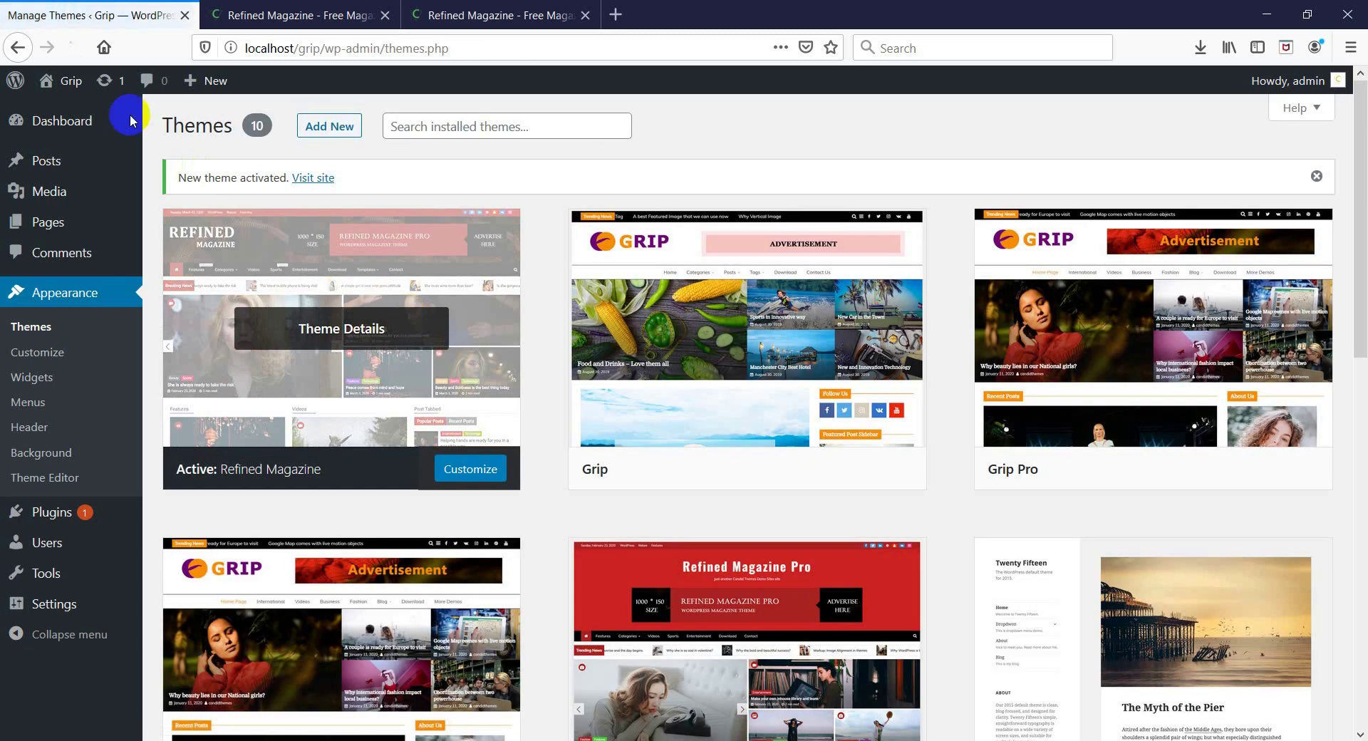
Open the site's front page in a new tab and examine its header, trending news, featured posts, sidebar and footer
right_click(67, 80)
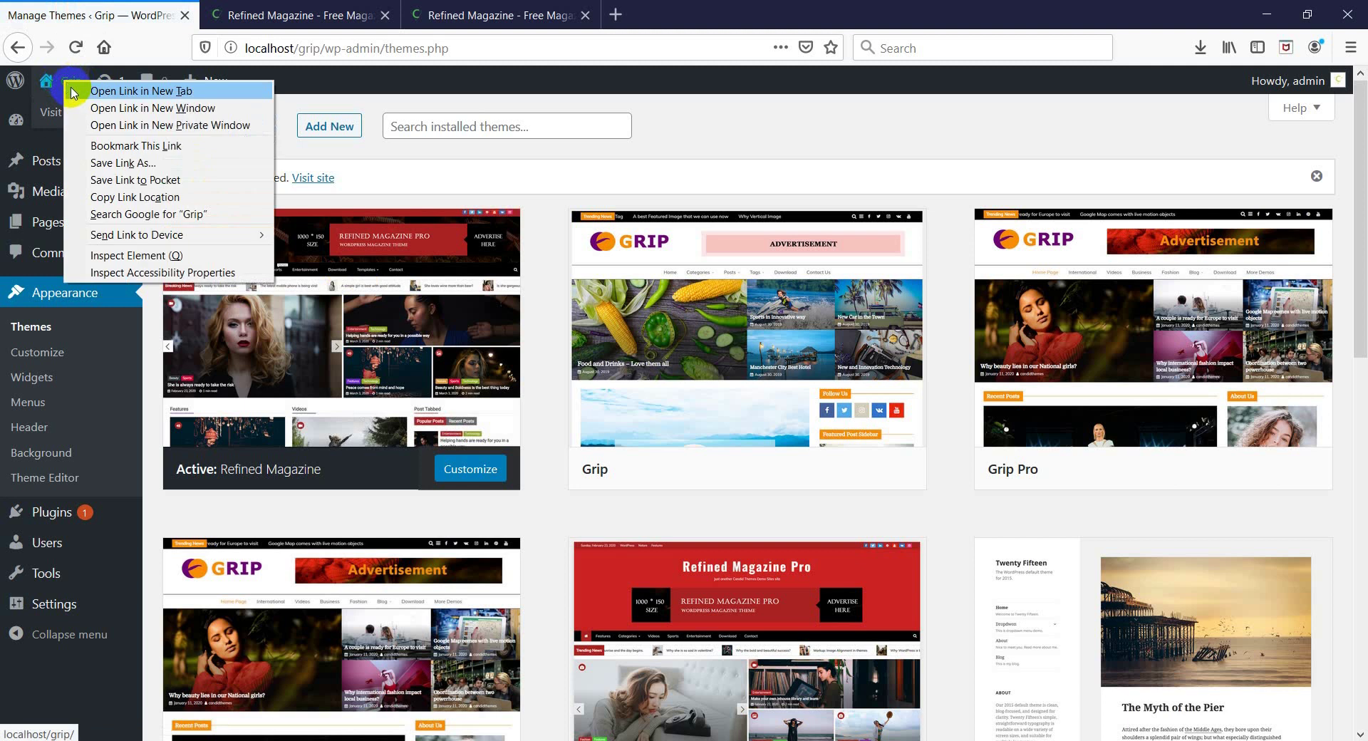
left_click(117, 91)
left_click(308, 6)
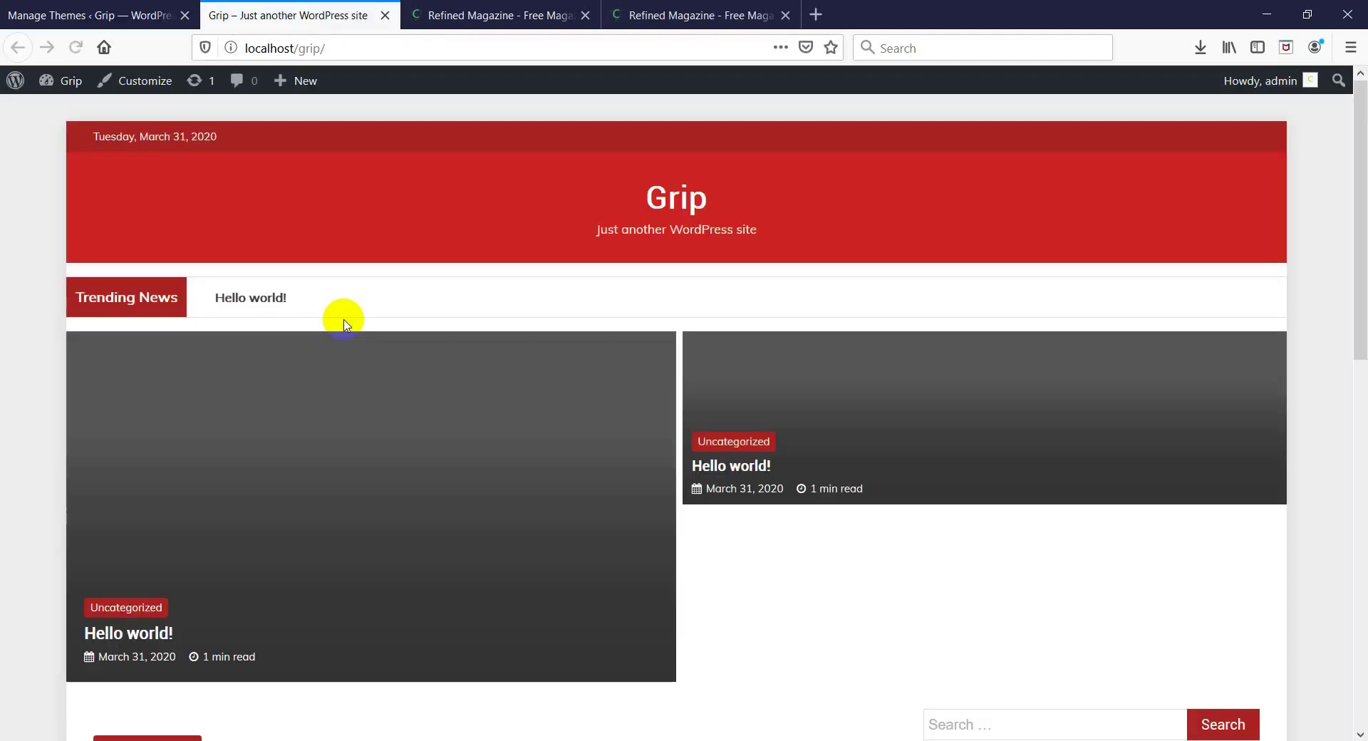
scroll(345, 318, "down", 6)
scroll(406, 317, "down", 3)
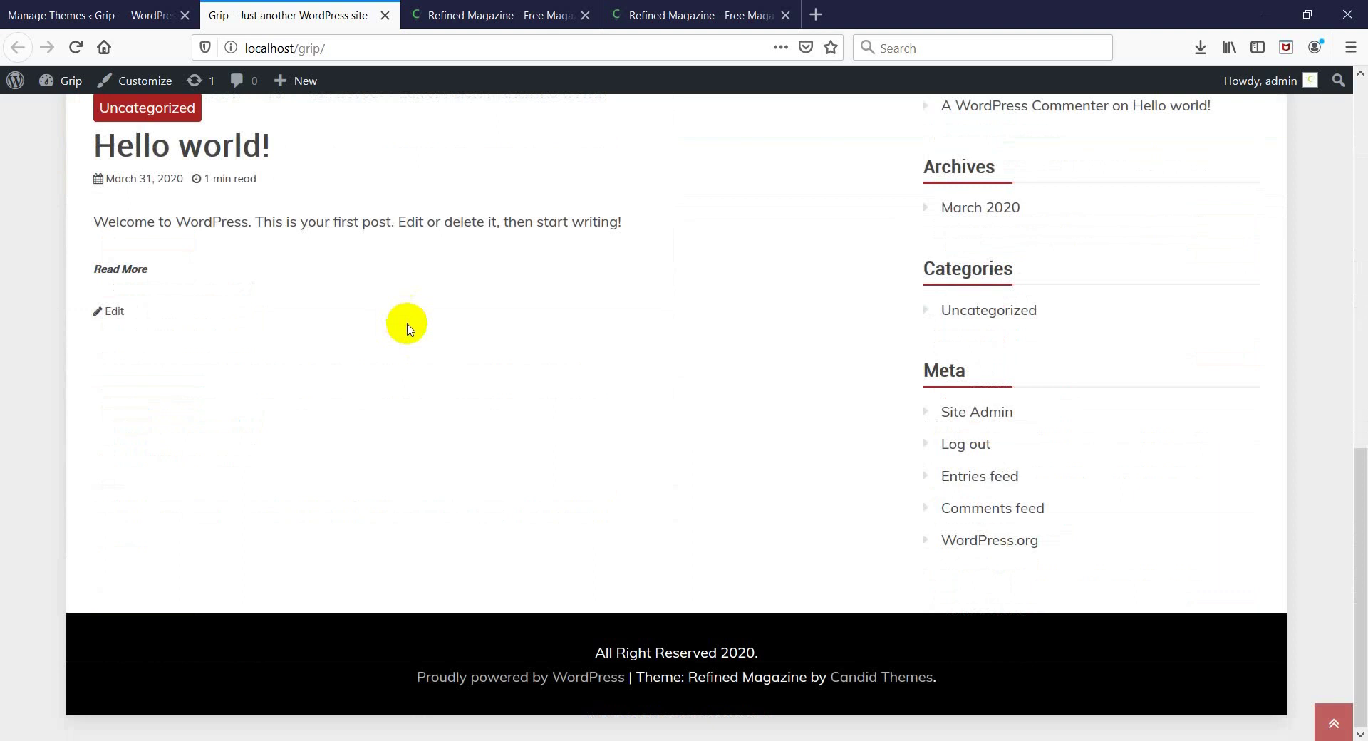
scroll(260, 275, "up", 2)
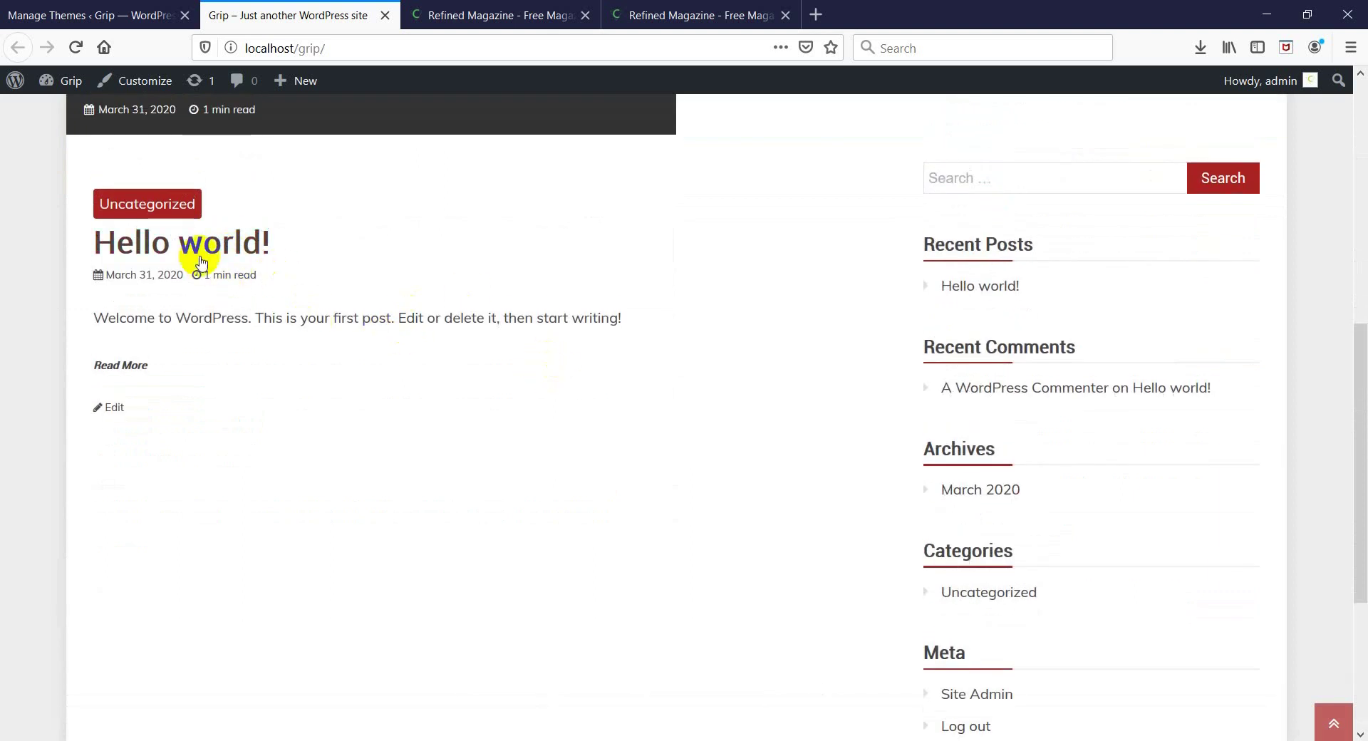
scroll(548, 417, "down", 3)
scroll(562, 422, "up", 7)
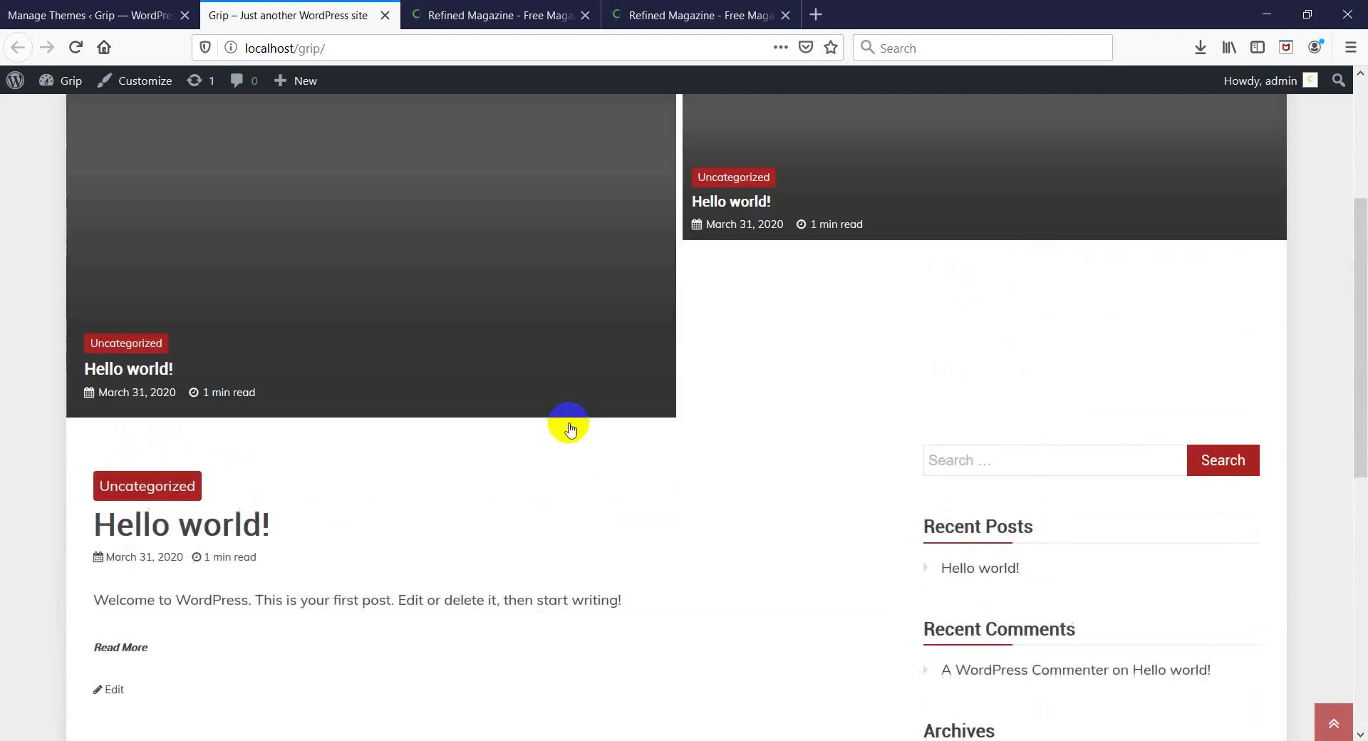
scroll(562, 424, "down", 1)
scroll(560, 420, "down", 5)
scroll(562, 416, "up", 6)
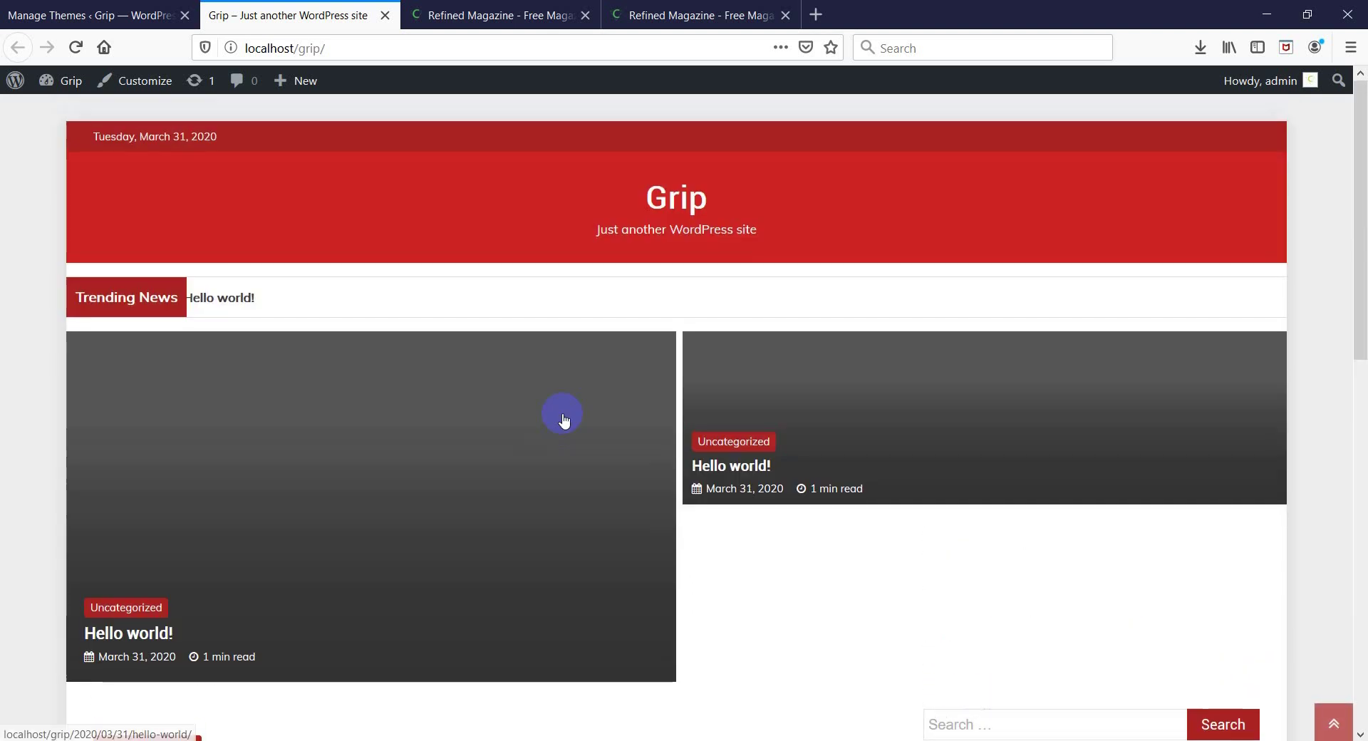
scroll(661, 481, "down", 8)
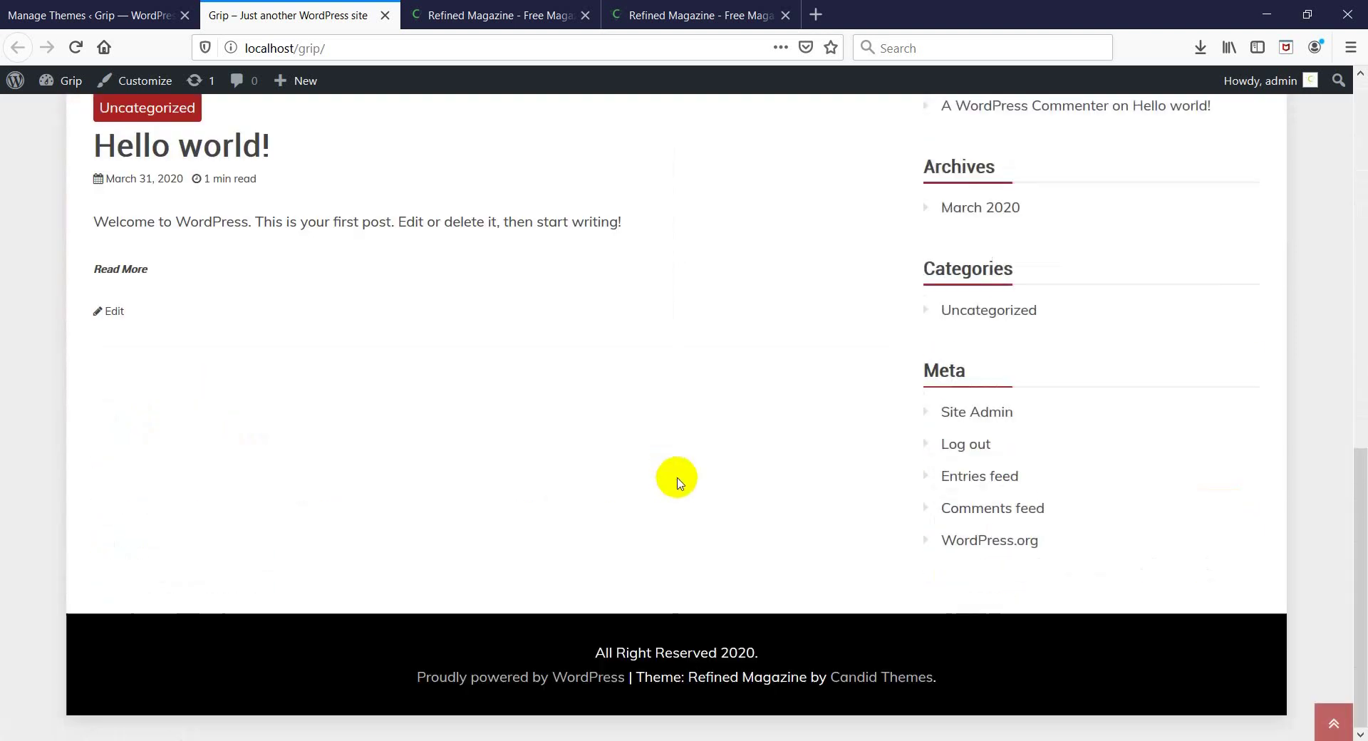
scroll(674, 478, "up", 4)
Search the plugin directory for "one click demo import", and install and activate the One Click Demo Import plugin
left_click(62, 9)
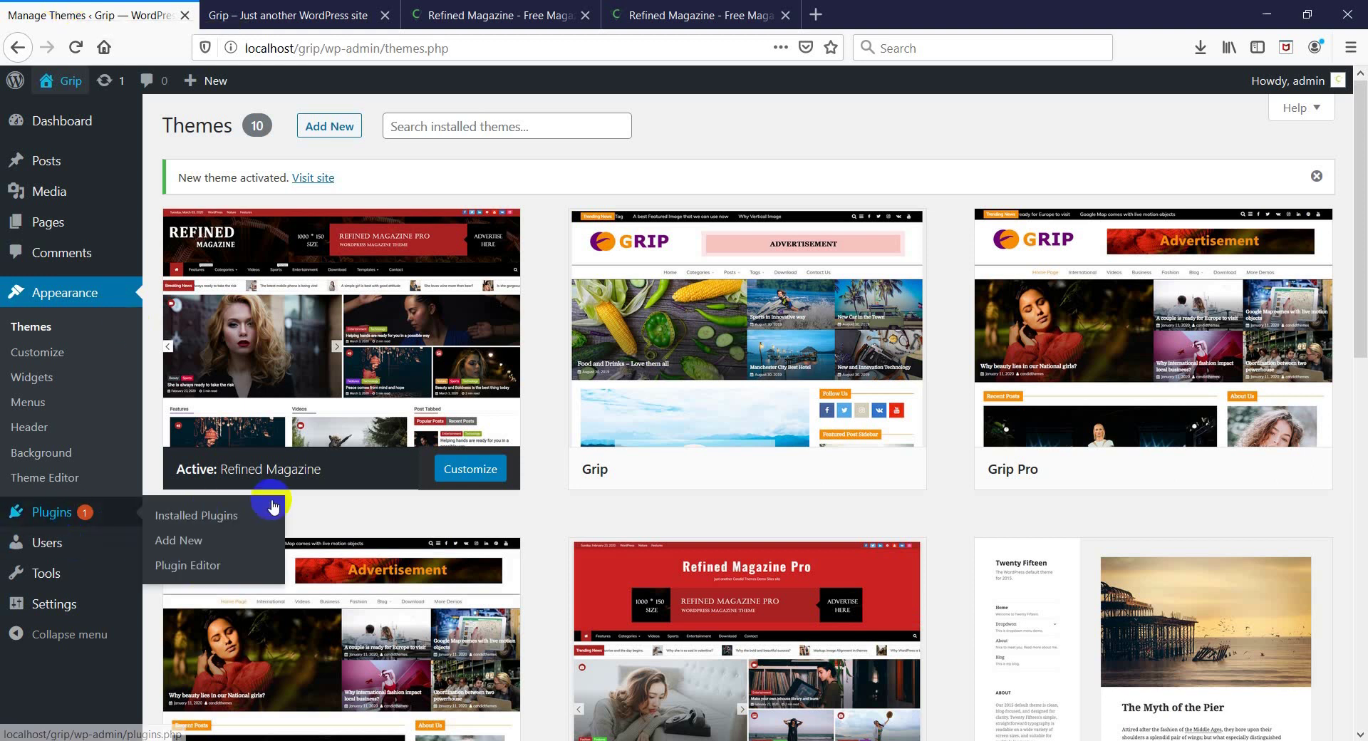
mouse_move(34, 518)
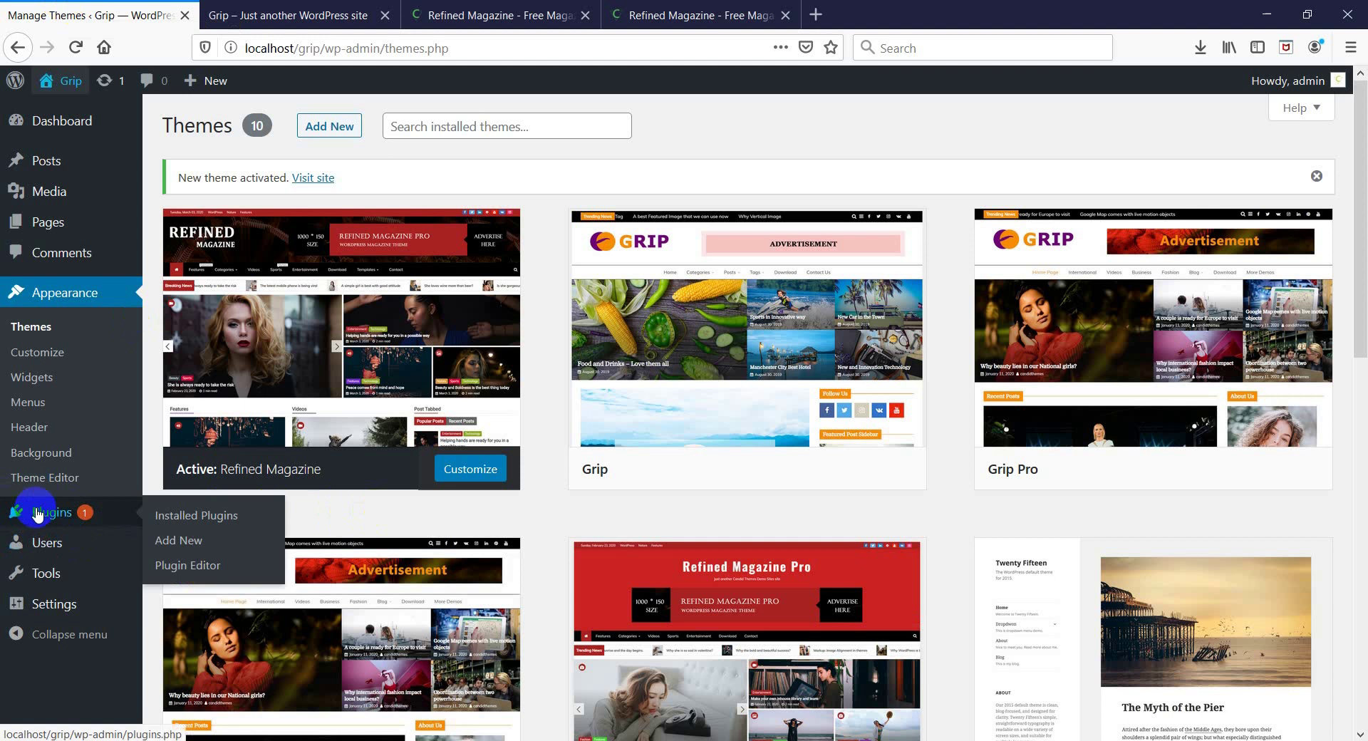
left_click(179, 543)
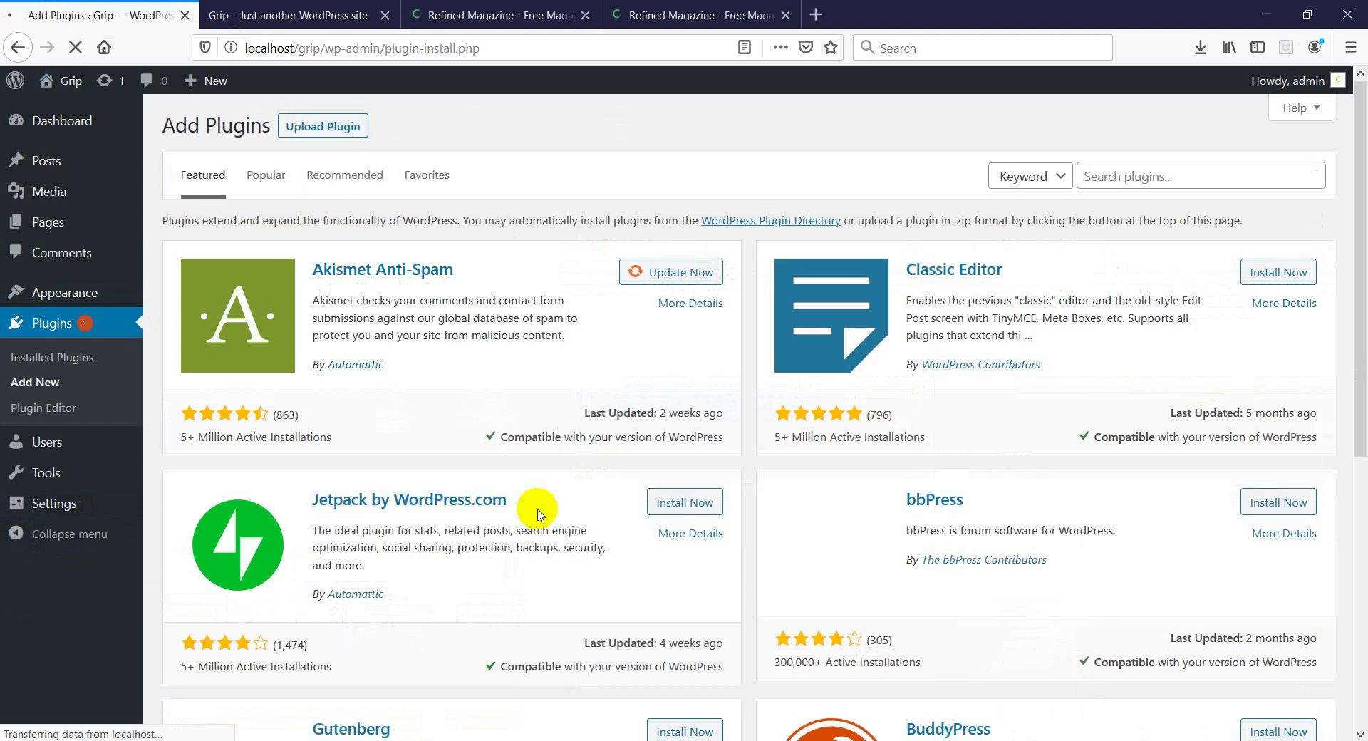
left_click(1128, 177)
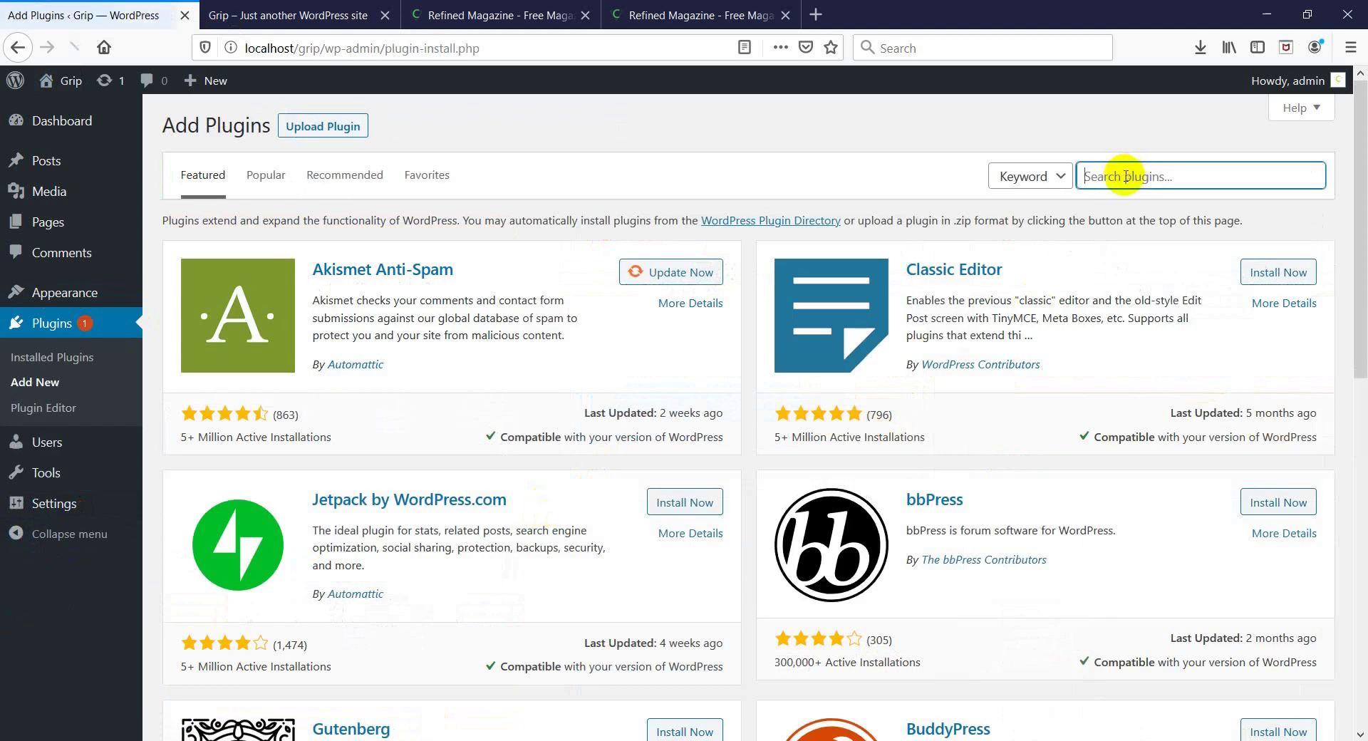
type("one click demo ")
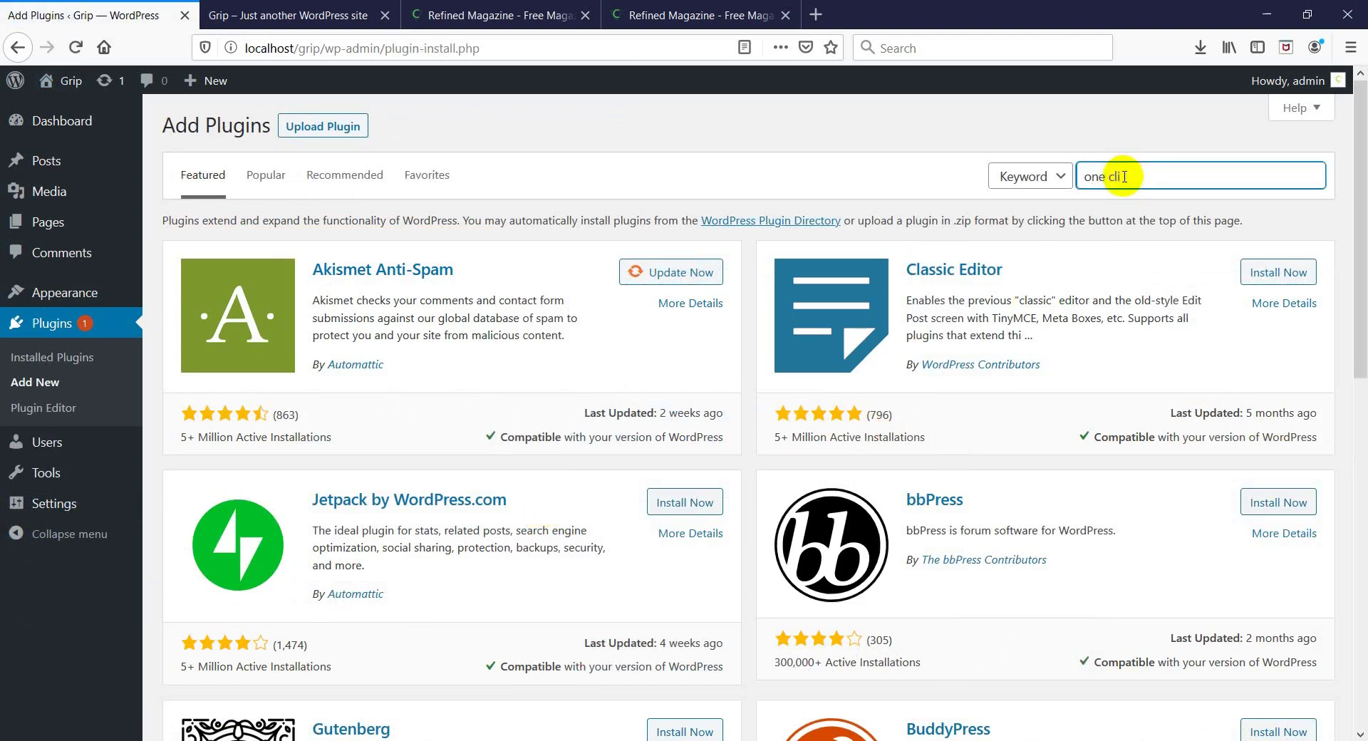
type("import")
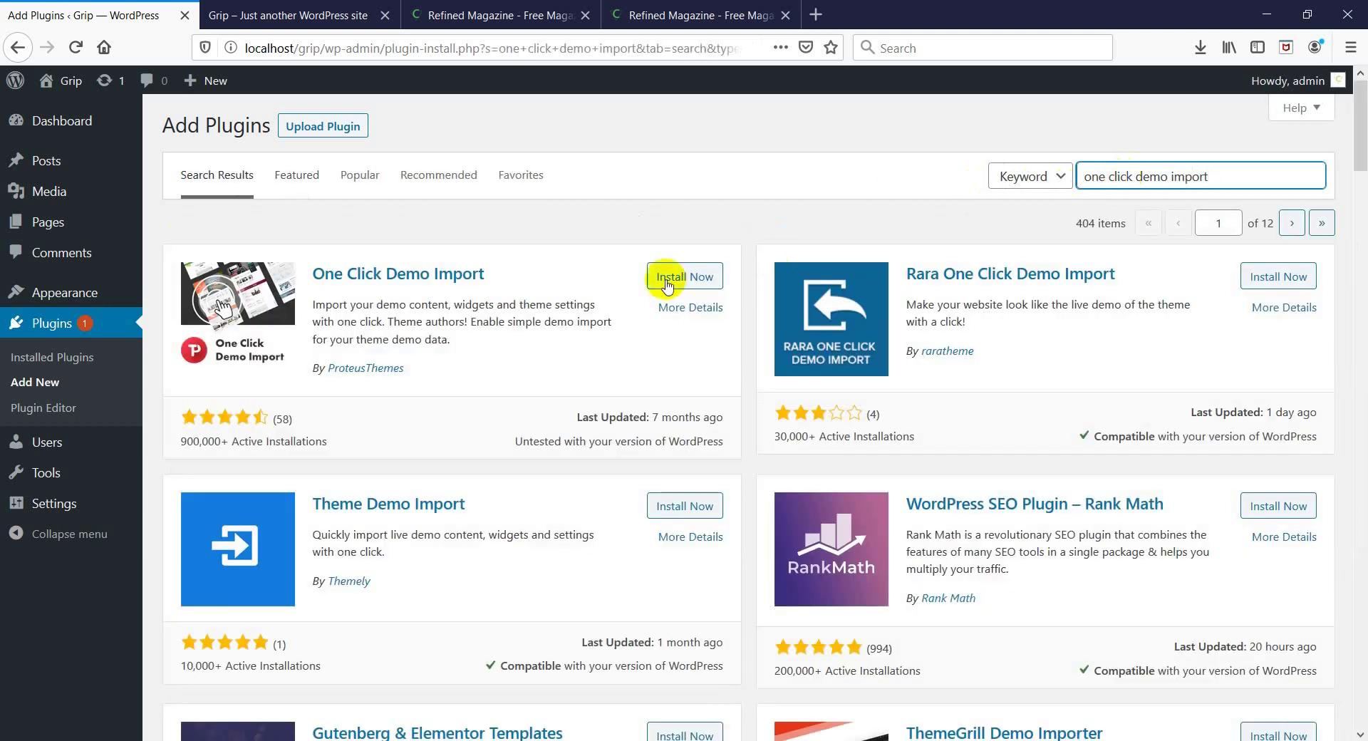
left_click(687, 279)
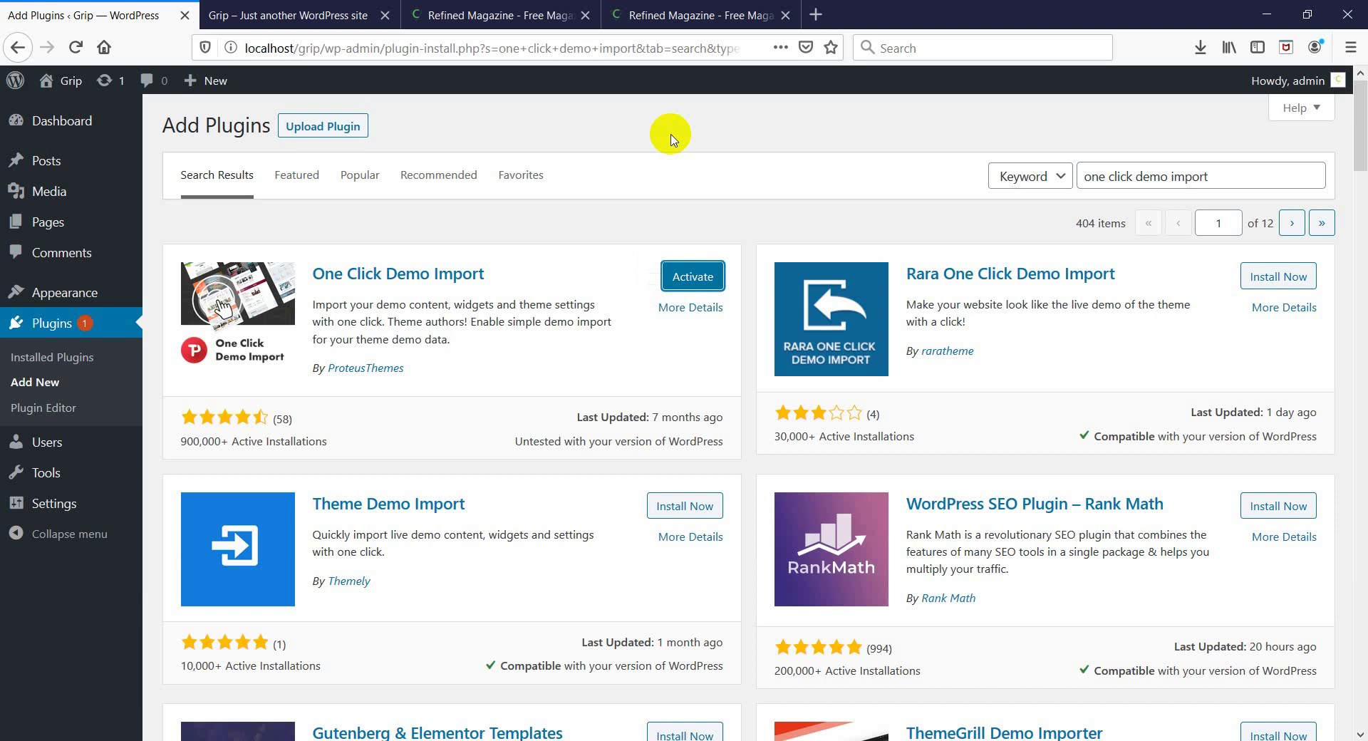
left_click(693, 276)
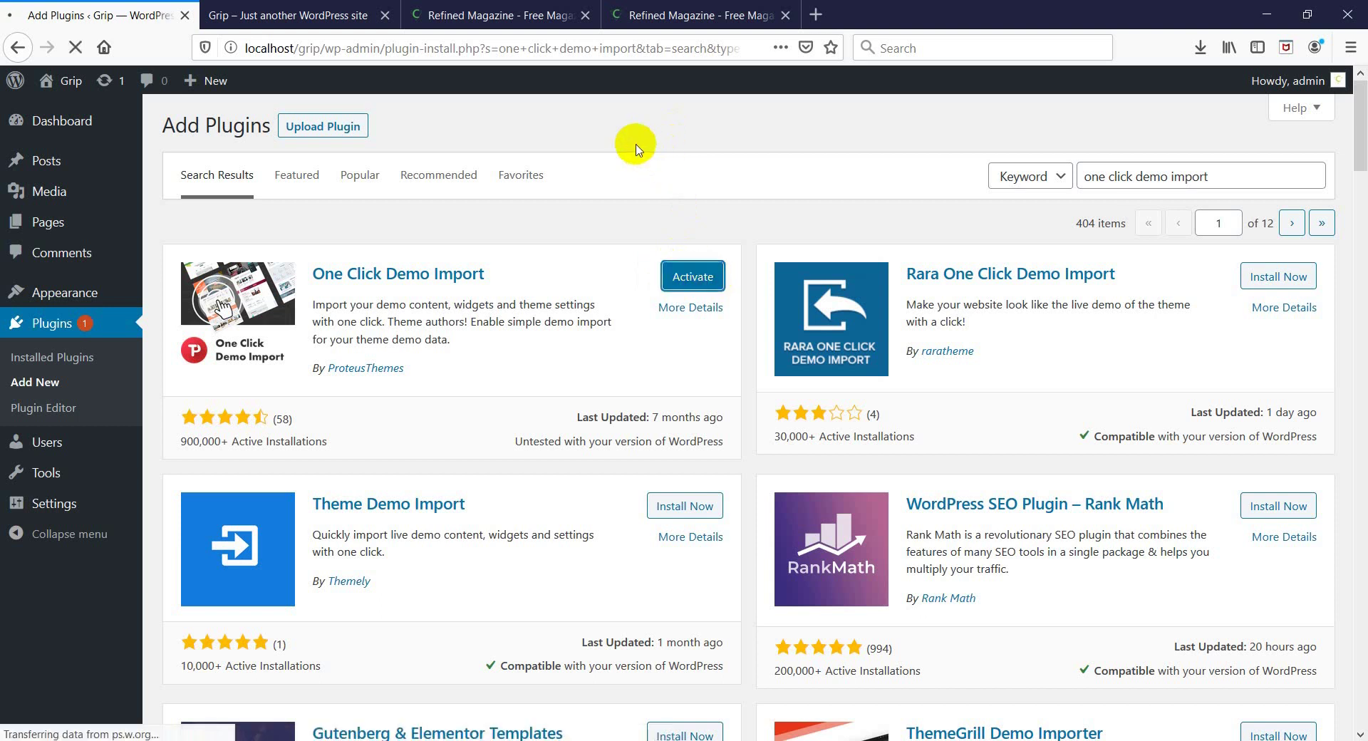
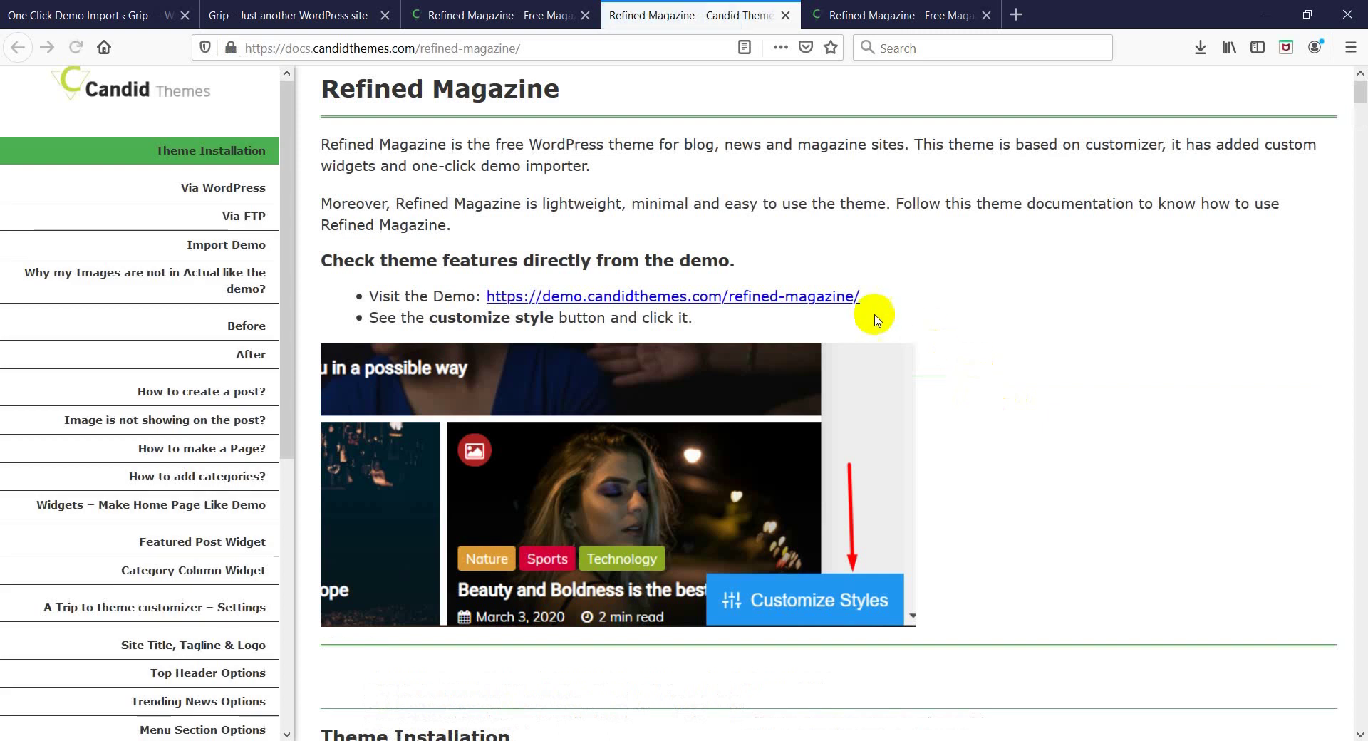
Download and save refined-magazine-dummy-data.zip from the Import Demo section of the Refined Magazine documentation, and show the downloads list
left_click(139, 292)
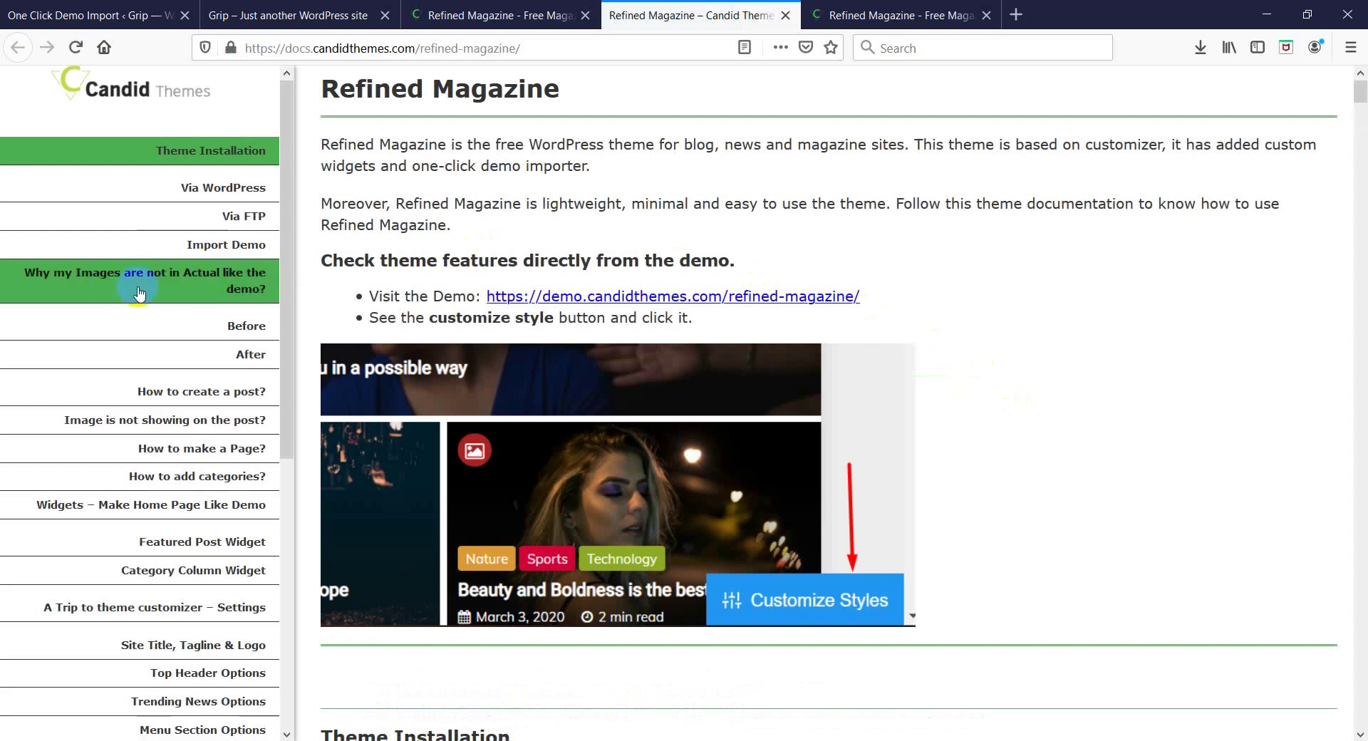
left_click(238, 250)
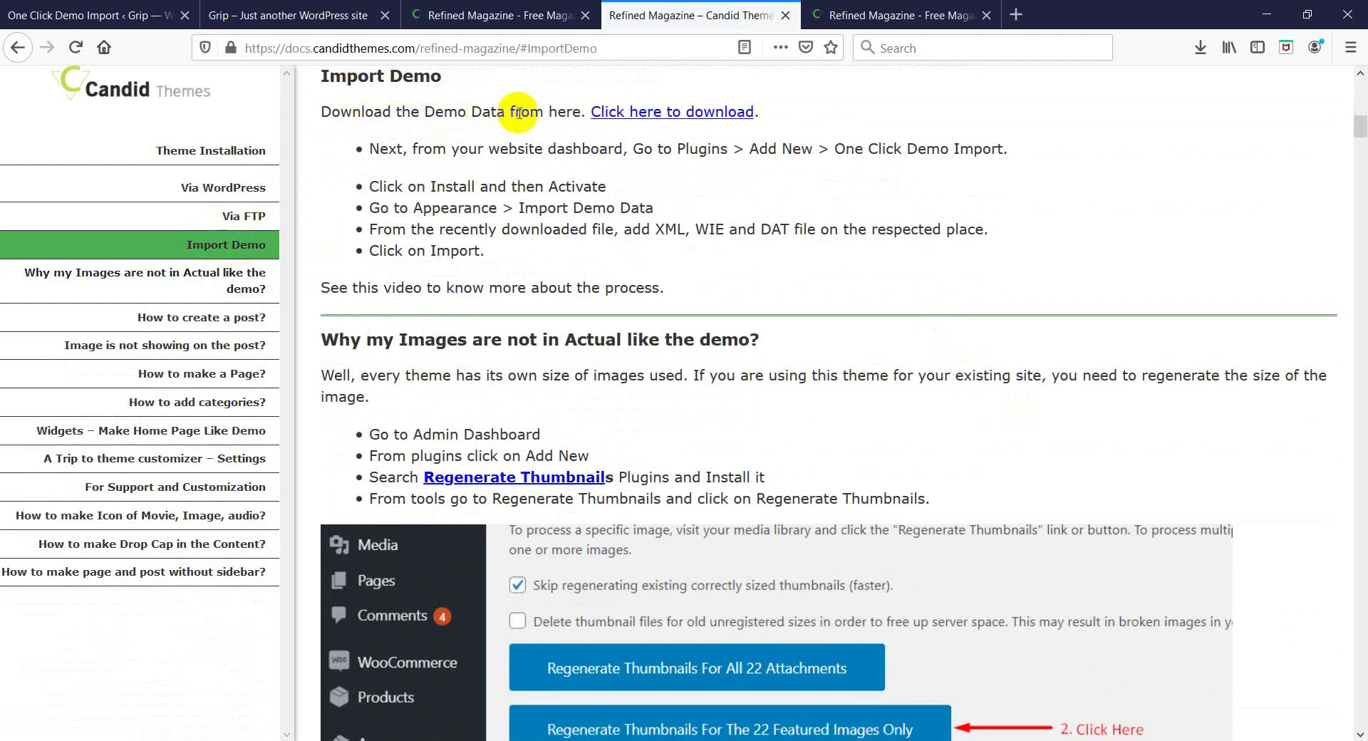
left_click(644, 118)
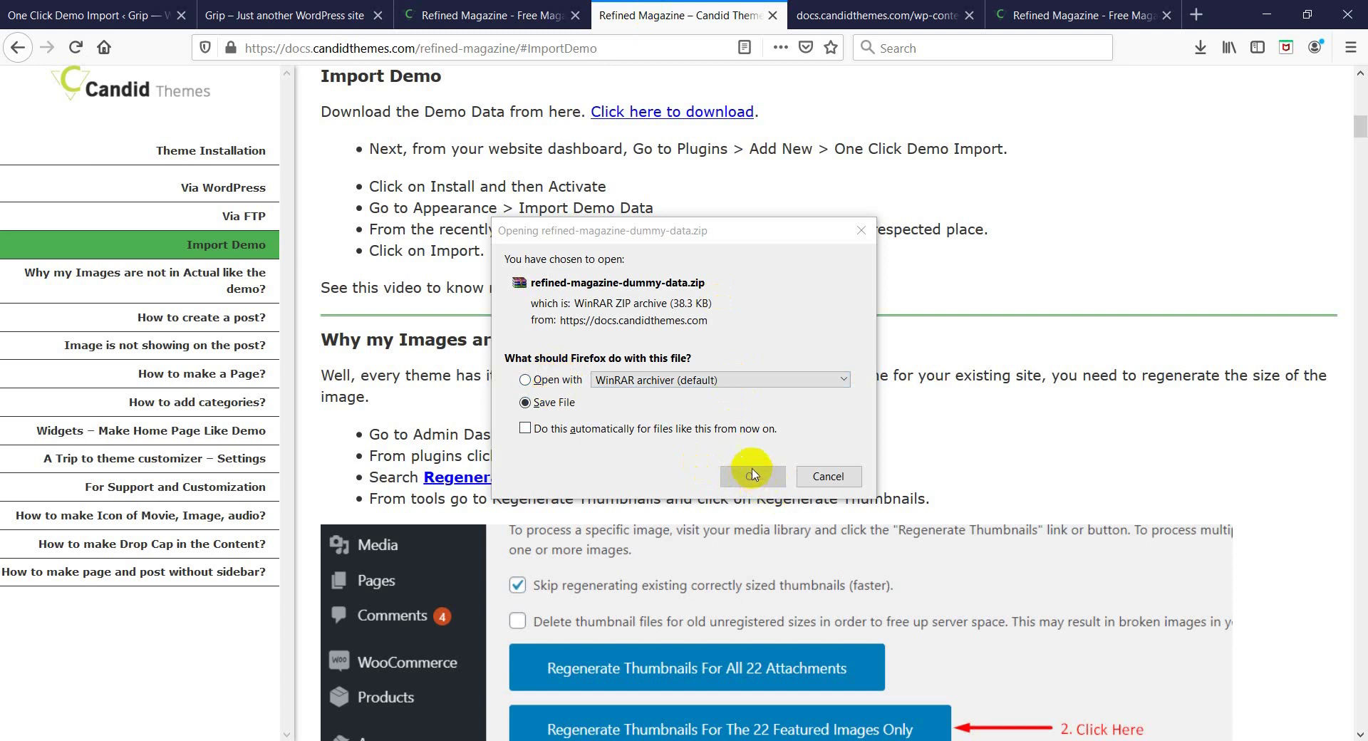
left_click(749, 478)
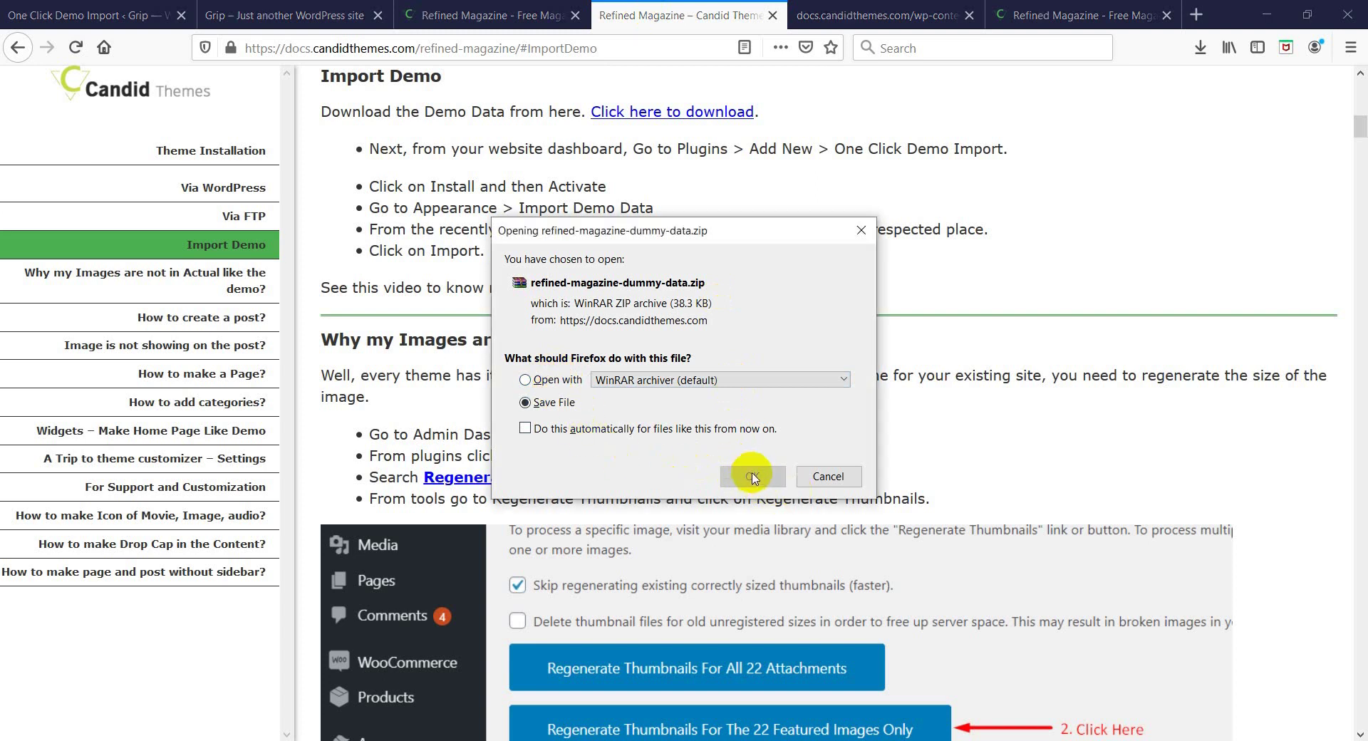
left_click(749, 476)
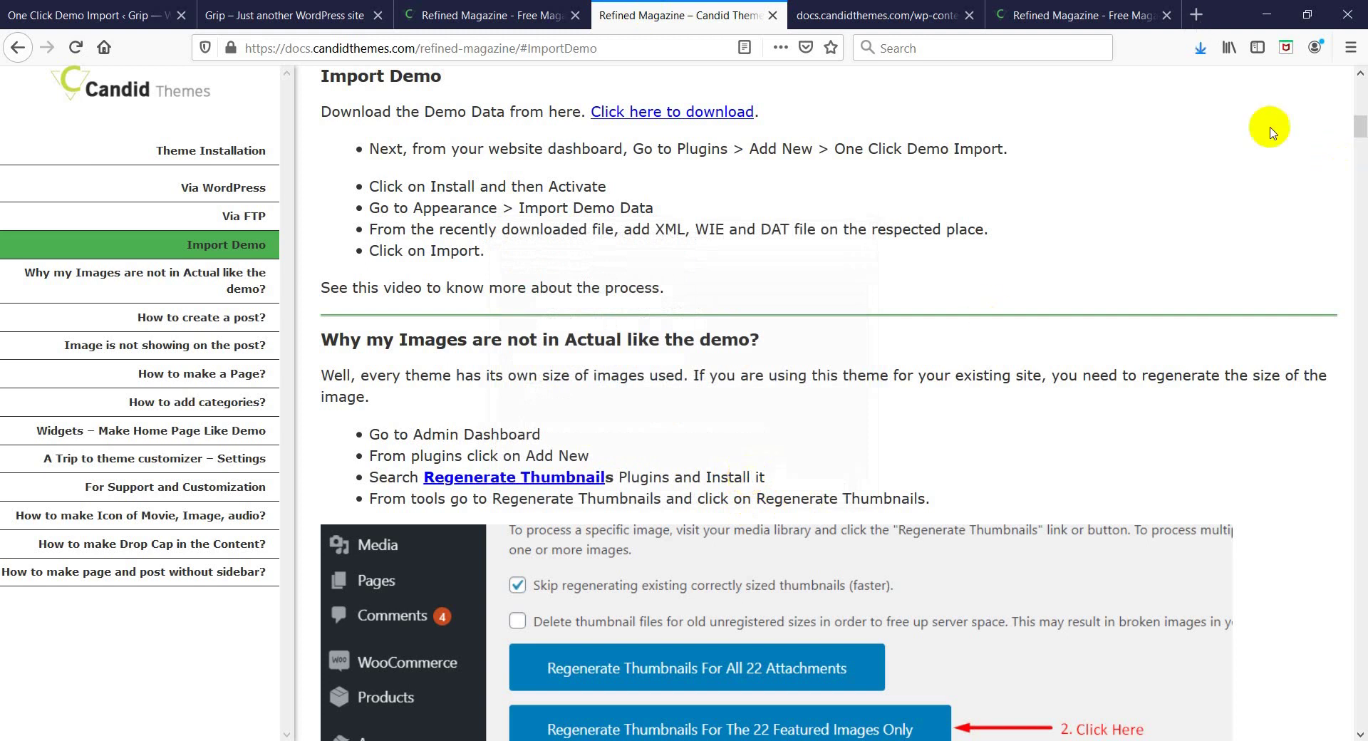
left_click(1200, 47)
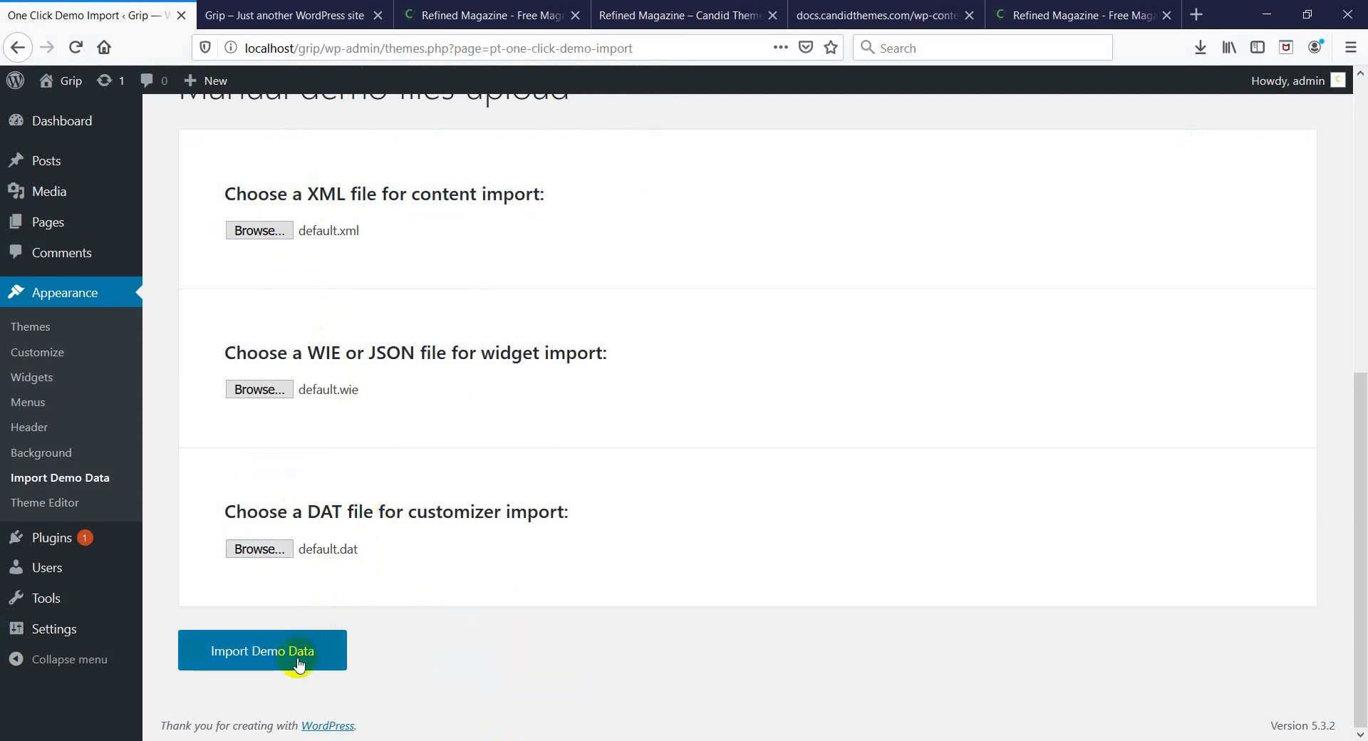
Import the demo data from default.xml, default.wie and default.dat
left_click(266, 664)
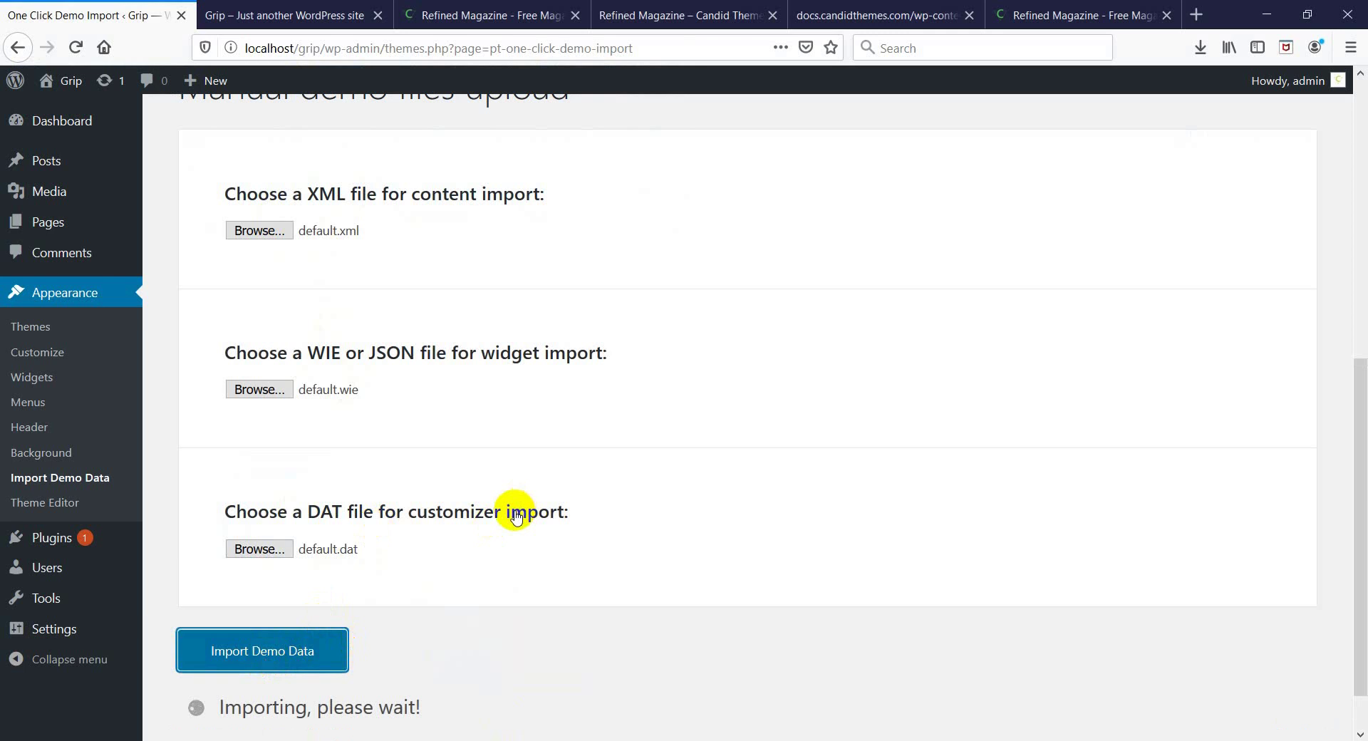
scroll(701, 345, "down", 2)
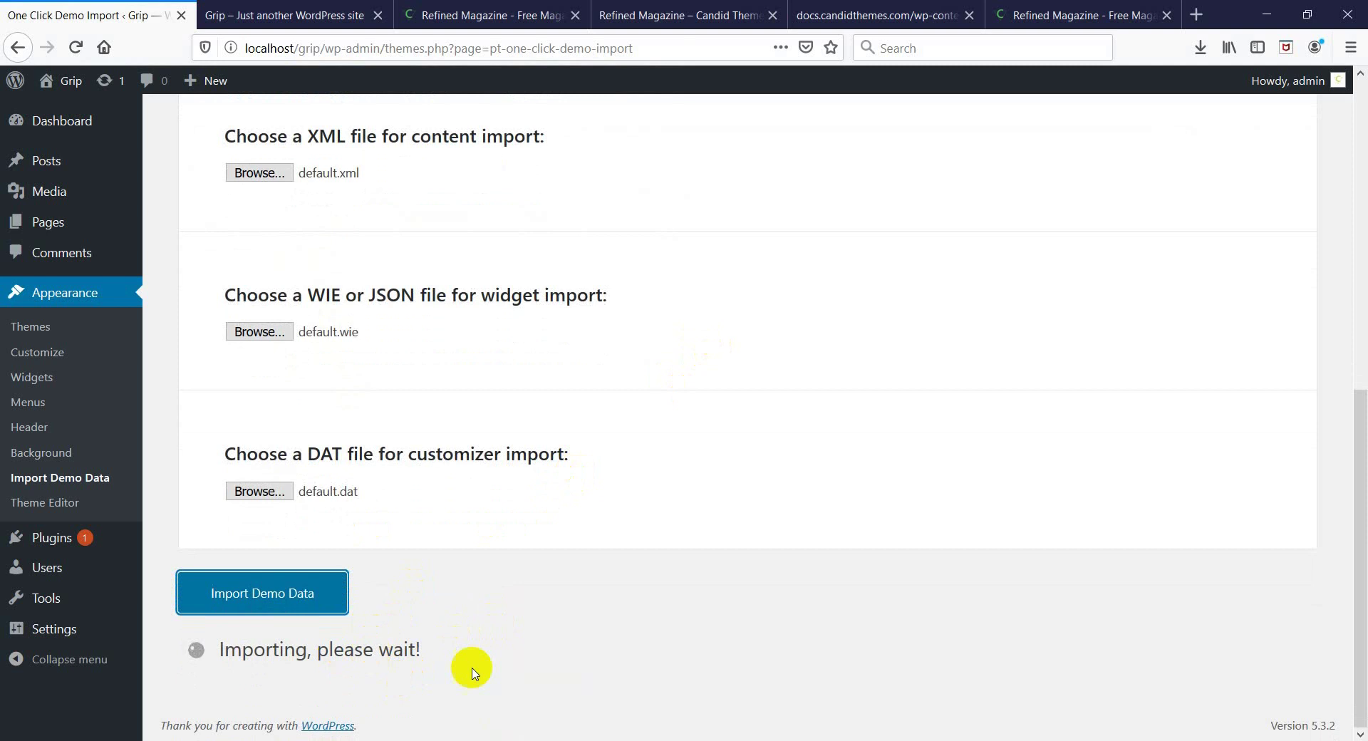
Open the Free Main Demo in a new tab from the theme's details page, and return to the demo overview
left_click(507, 7)
left_click(668, 7)
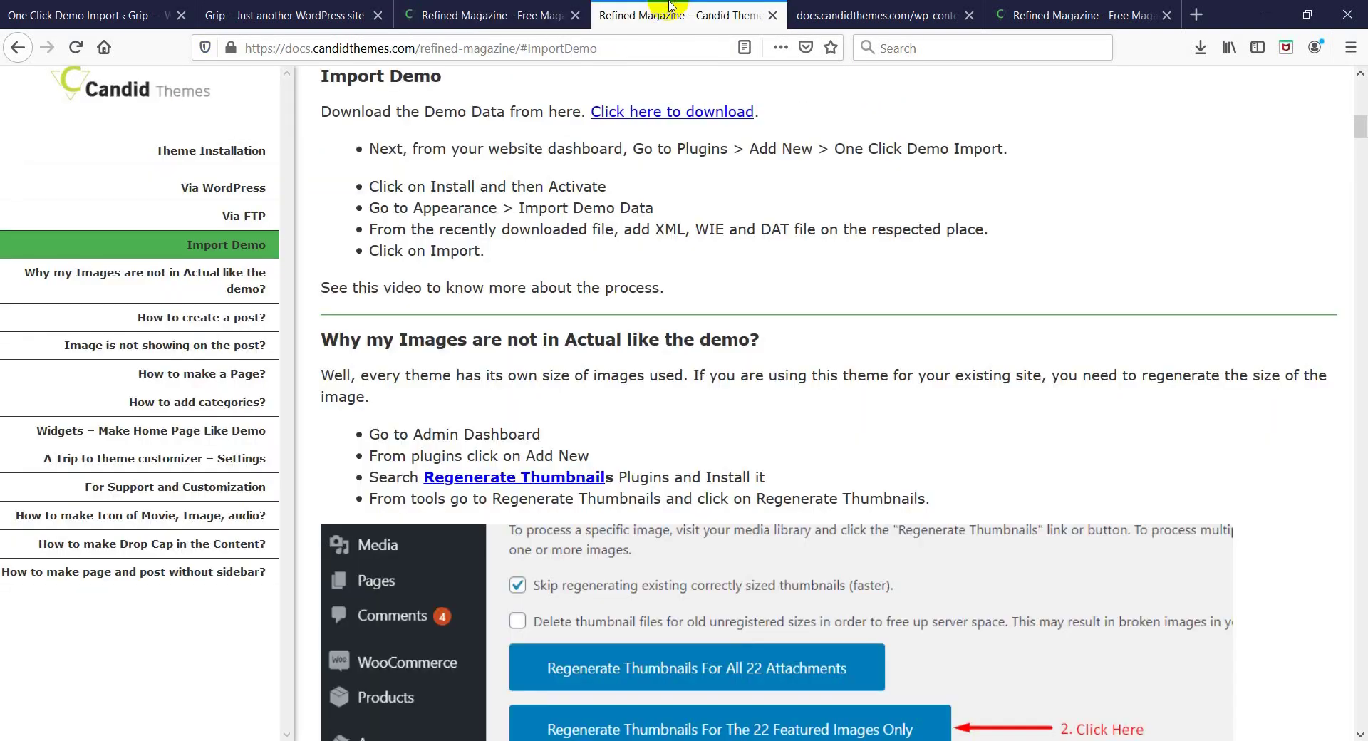
left_click(839, 9)
left_click(1070, 9)
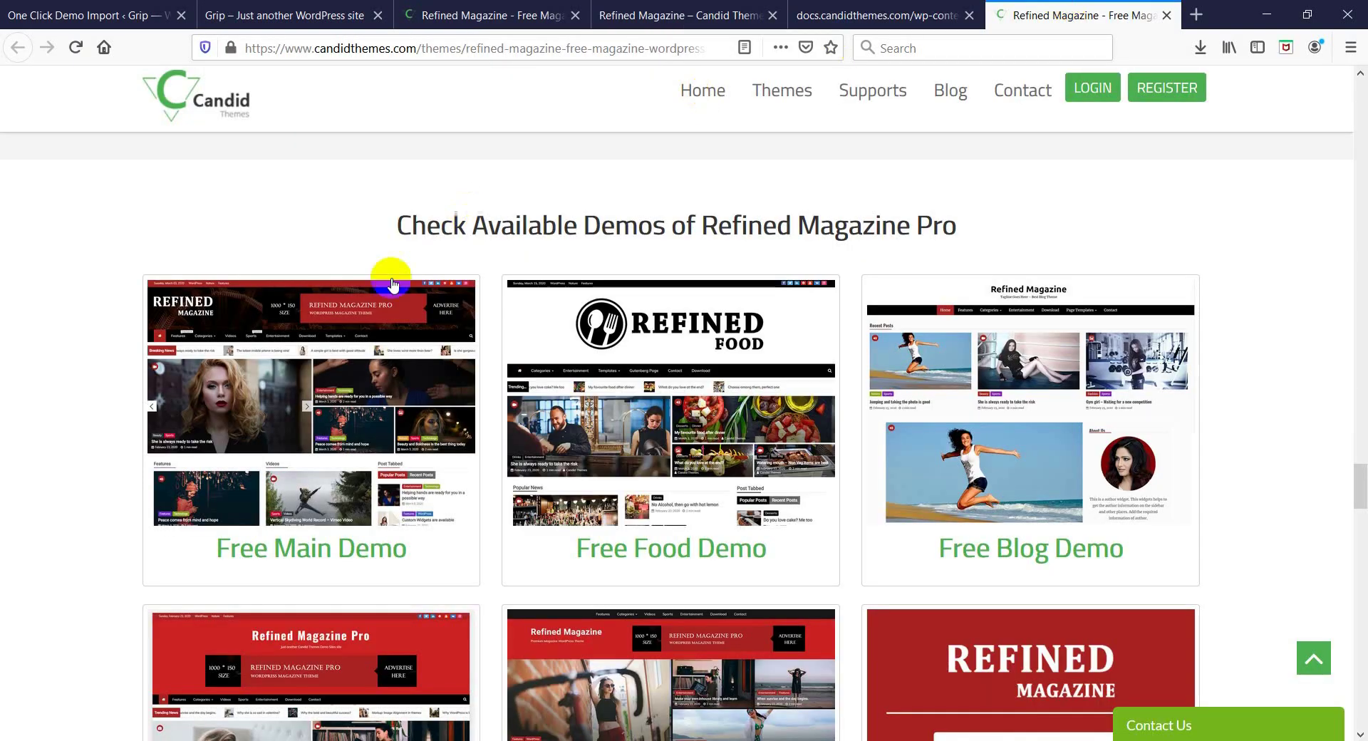
left_click(314, 434)
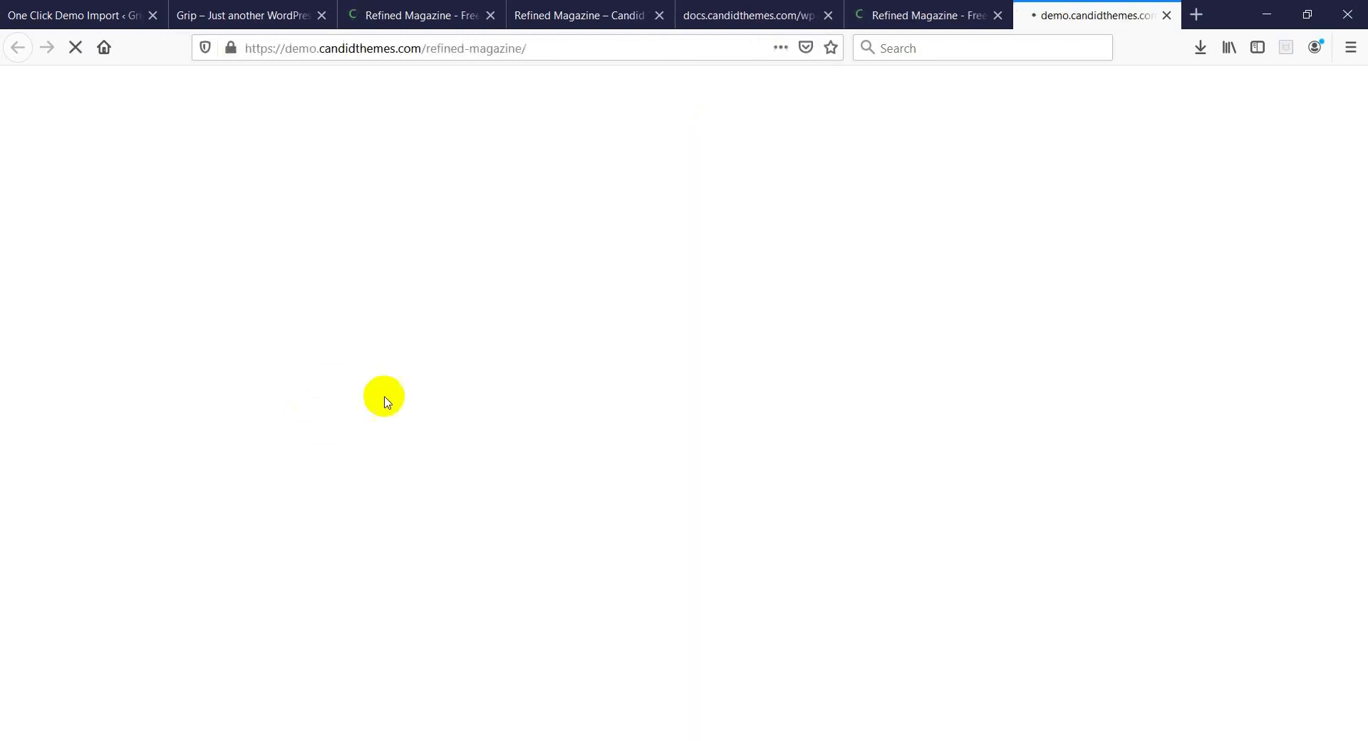
left_click(839, 10)
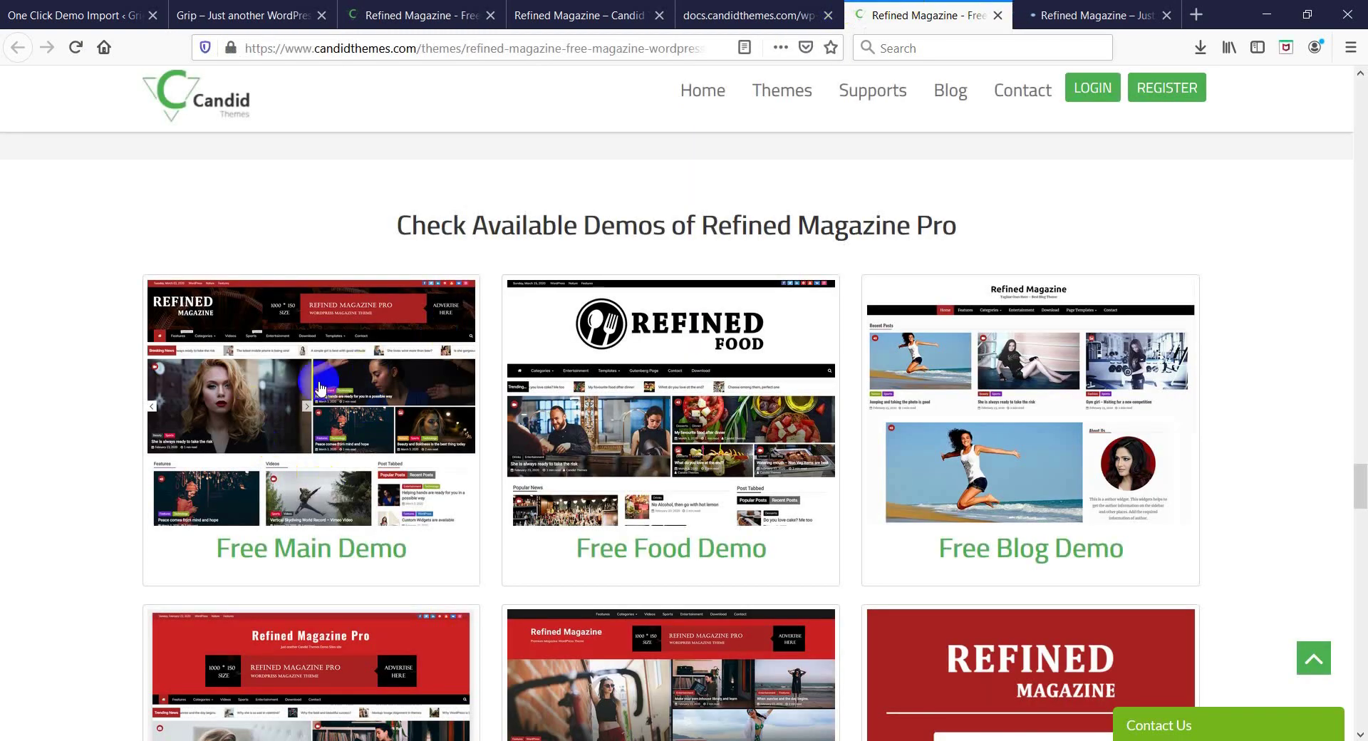
Switch to the Refined Magazine main demo, close the theme's details page, and look over the demo homepage down to its lower sections
left_click(1026, 15)
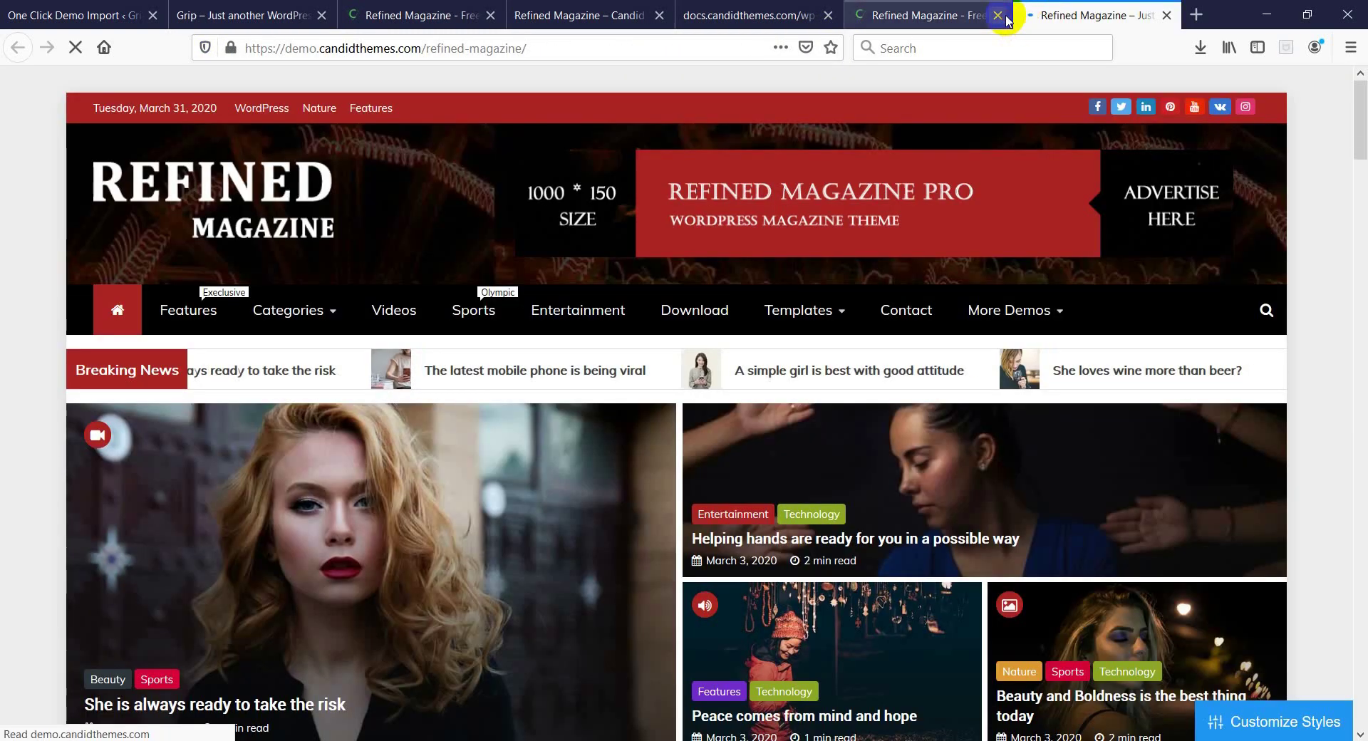
scroll(602, 320, "down", 10)
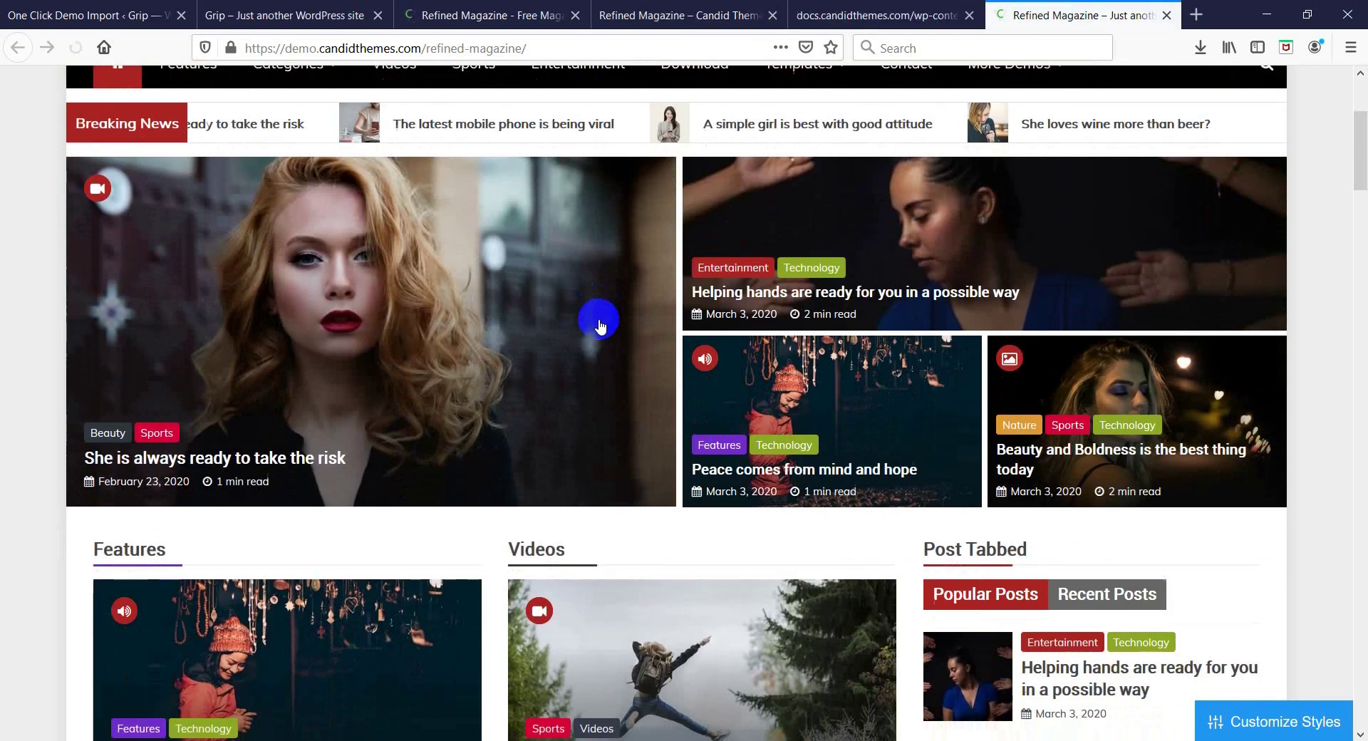
scroll(599, 325, "down", 15)
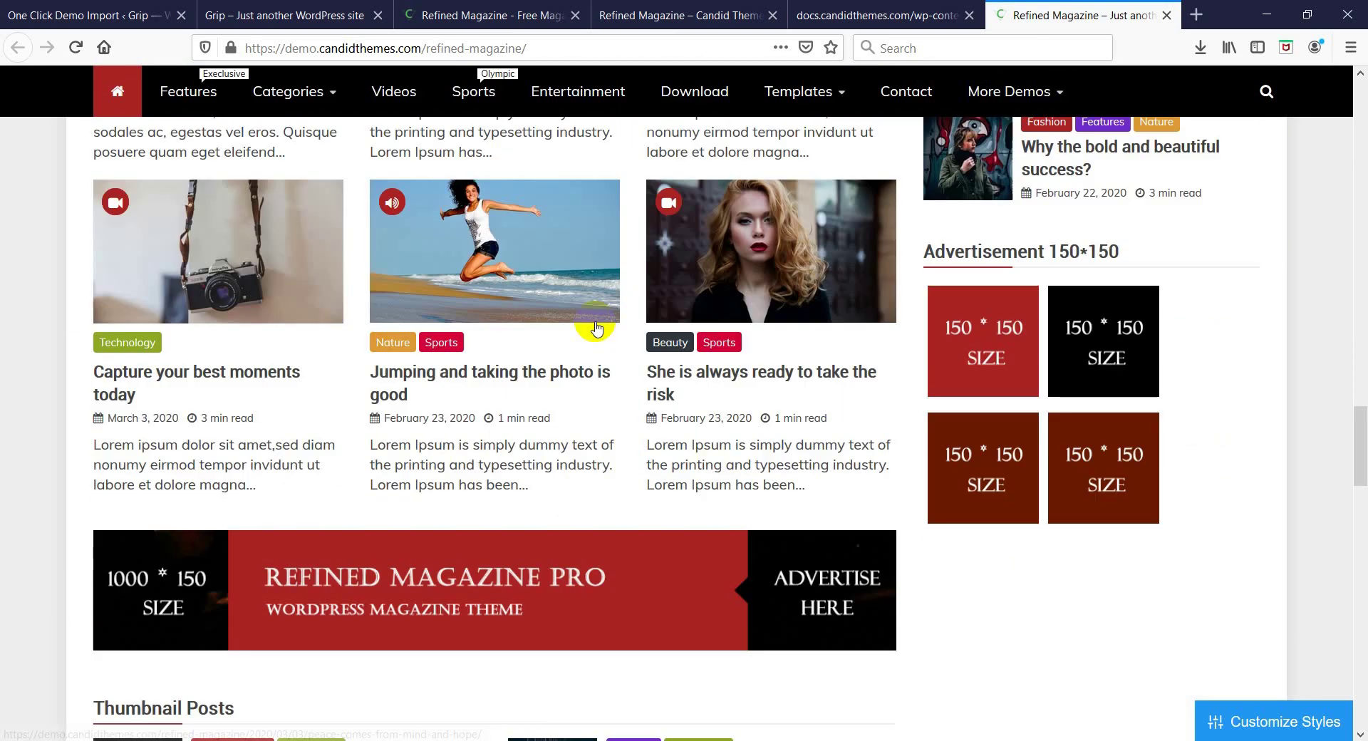
scroll(595, 324, "down", 10)
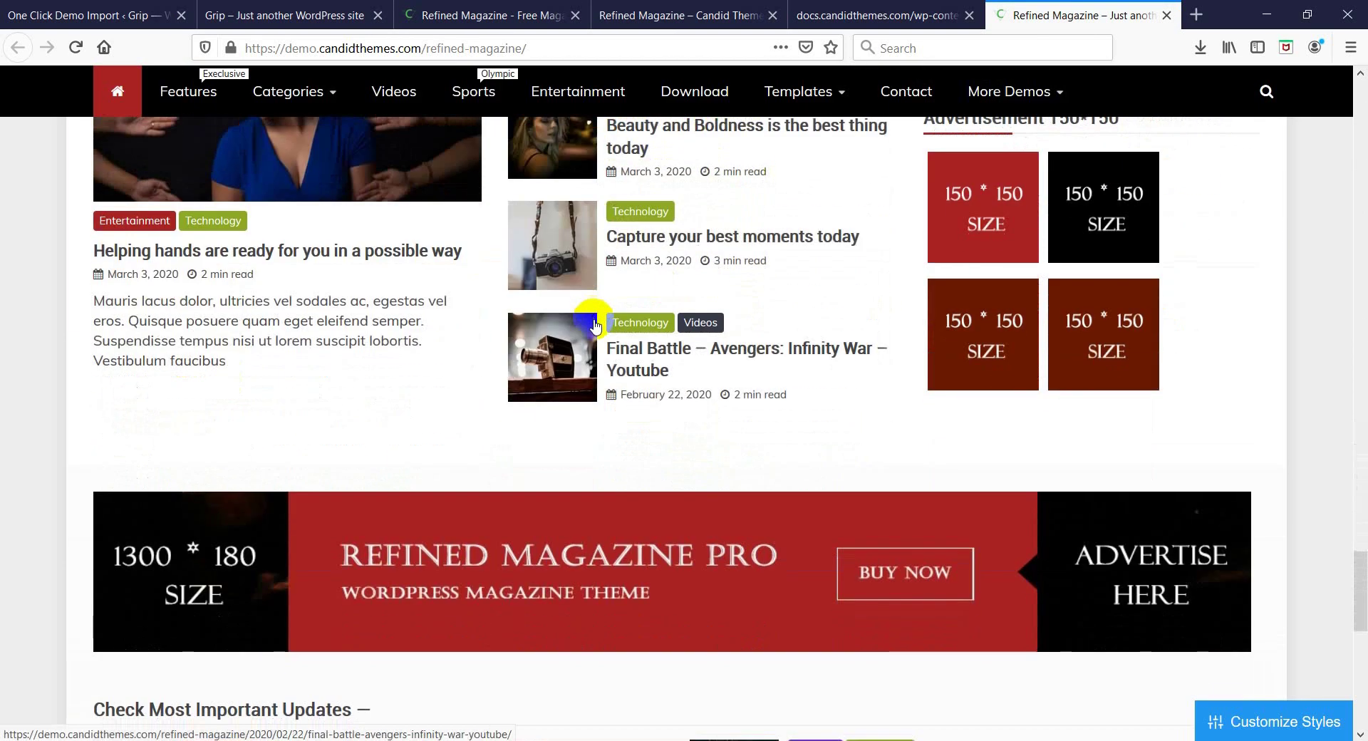
scroll(597, 325, "down", 10)
scroll(597, 322, "up", 15)
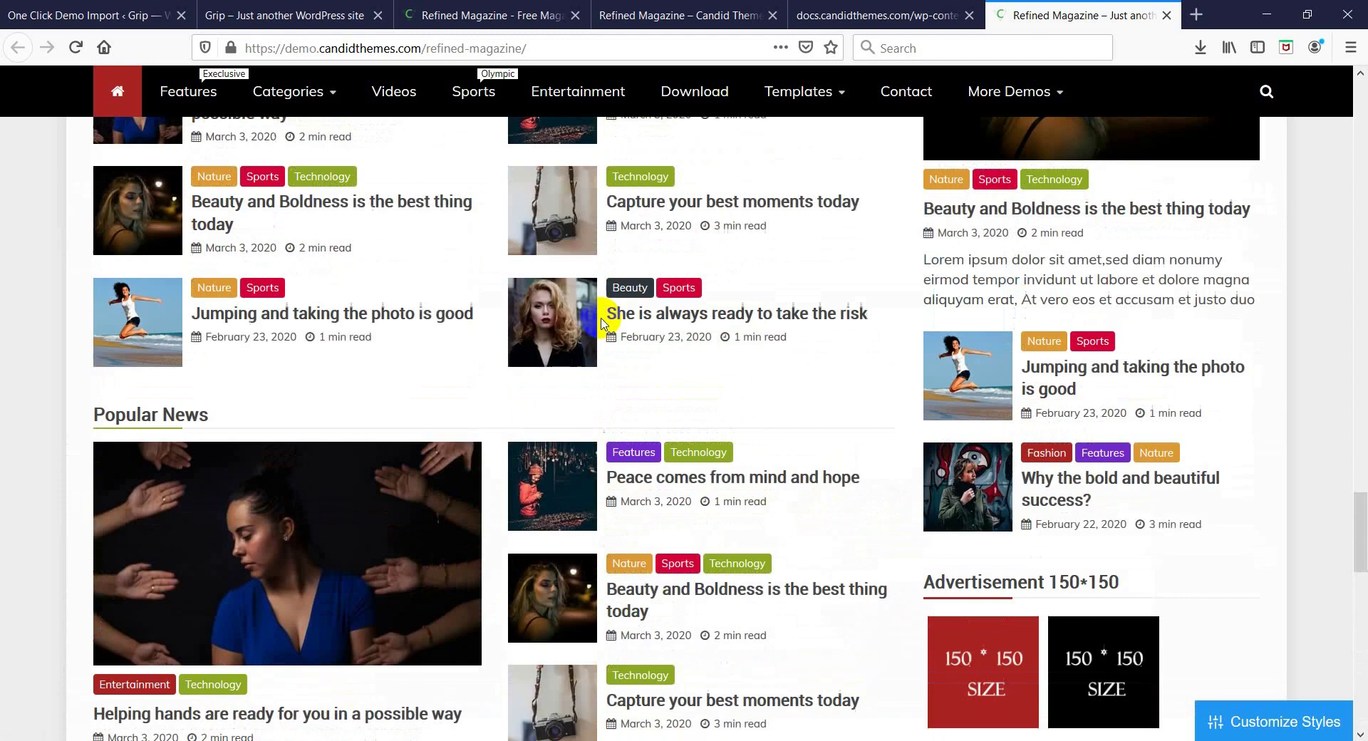
scroll(602, 324, "up", 10)
Compare the local Grip homepage with the main demo, and browse the demo's featured slider forward and back
left_click(313, 14)
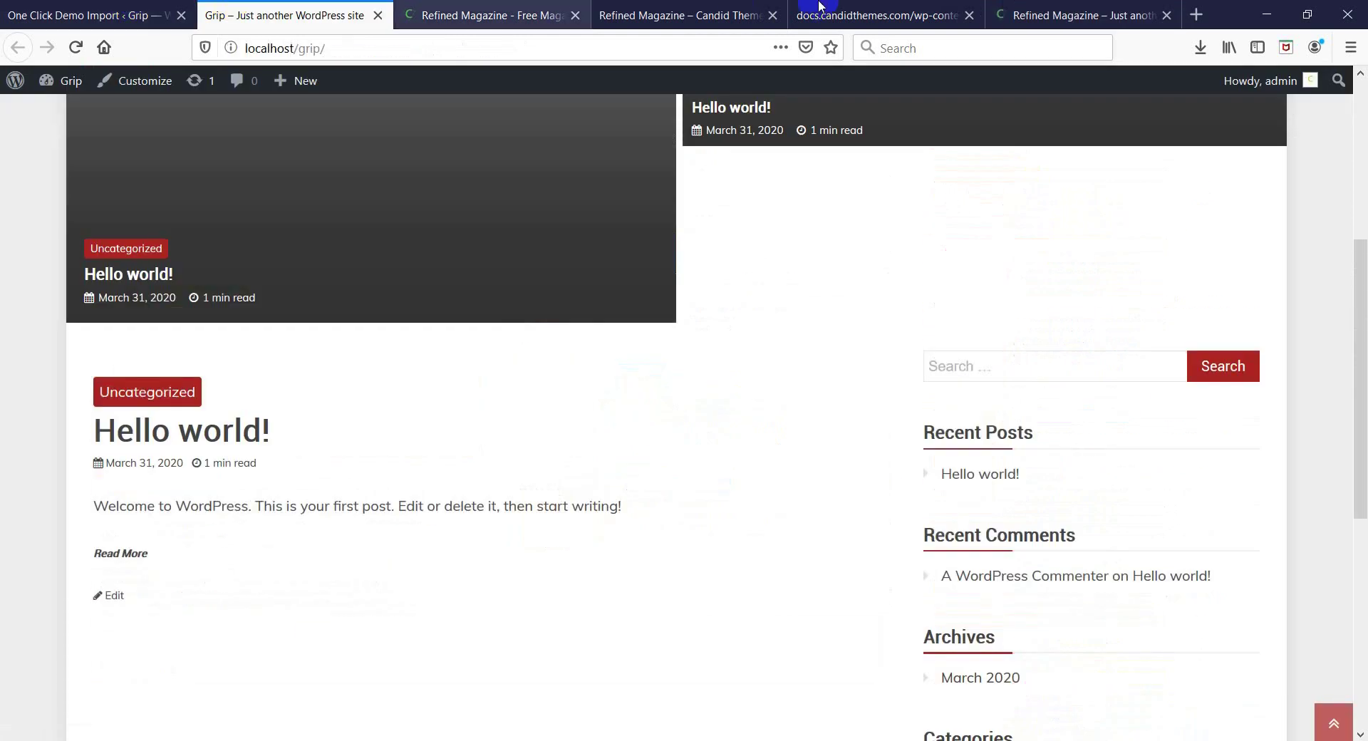
left_click(1026, 14)
scroll(875, 358, "down", 10)
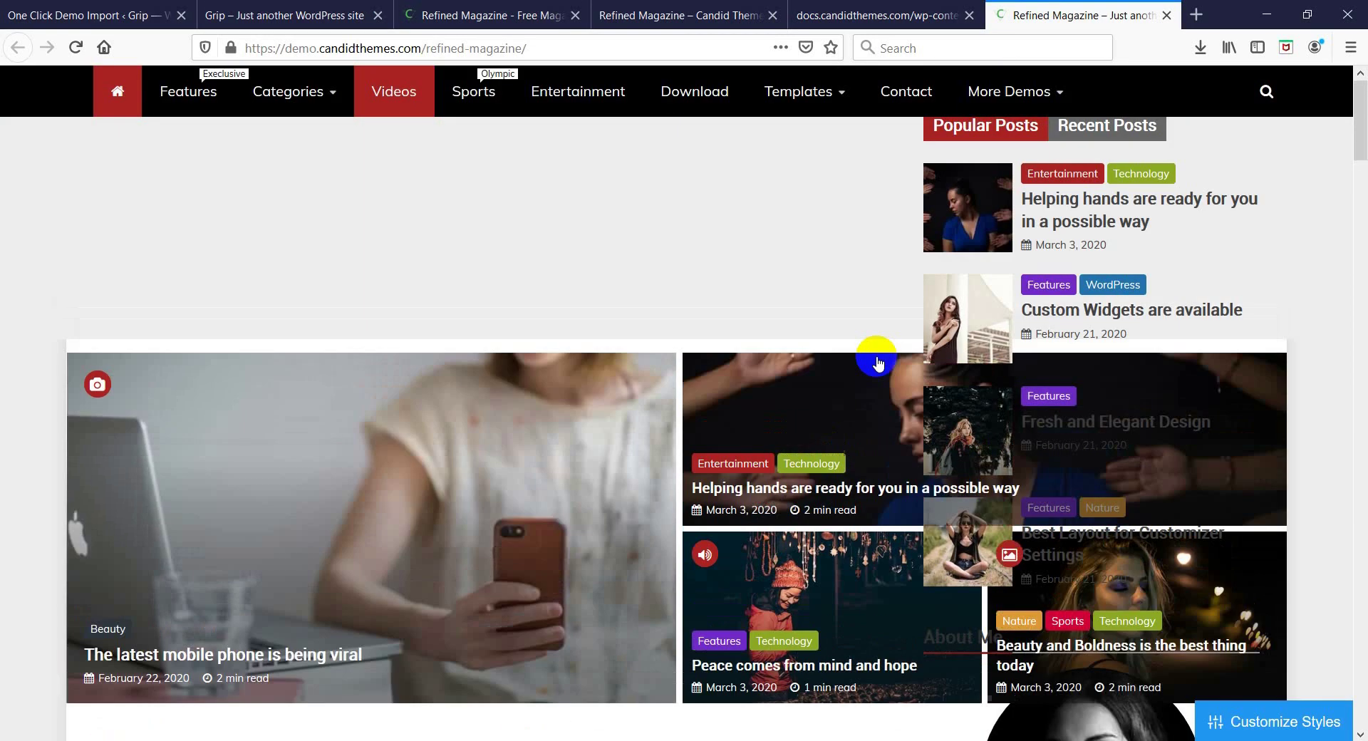
scroll(628, 339, "up", 5)
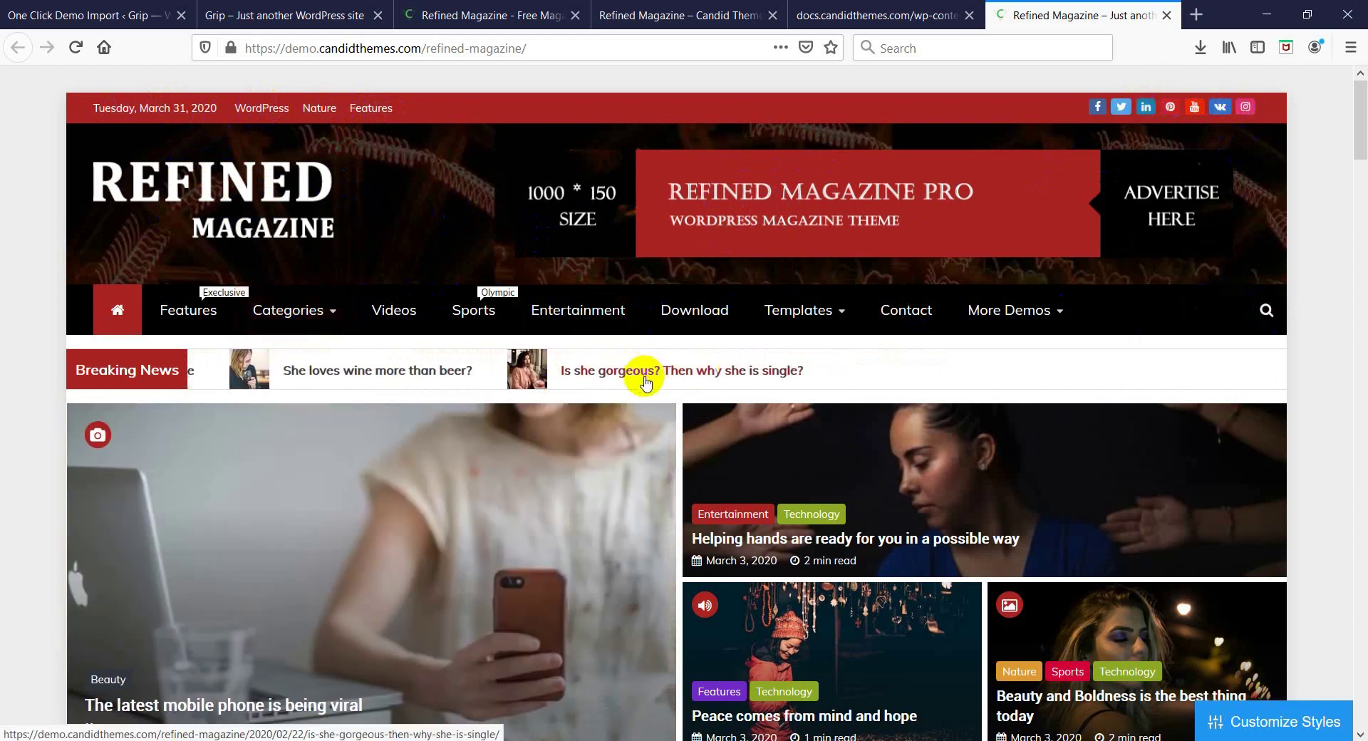
scroll(641, 378, "down", 3)
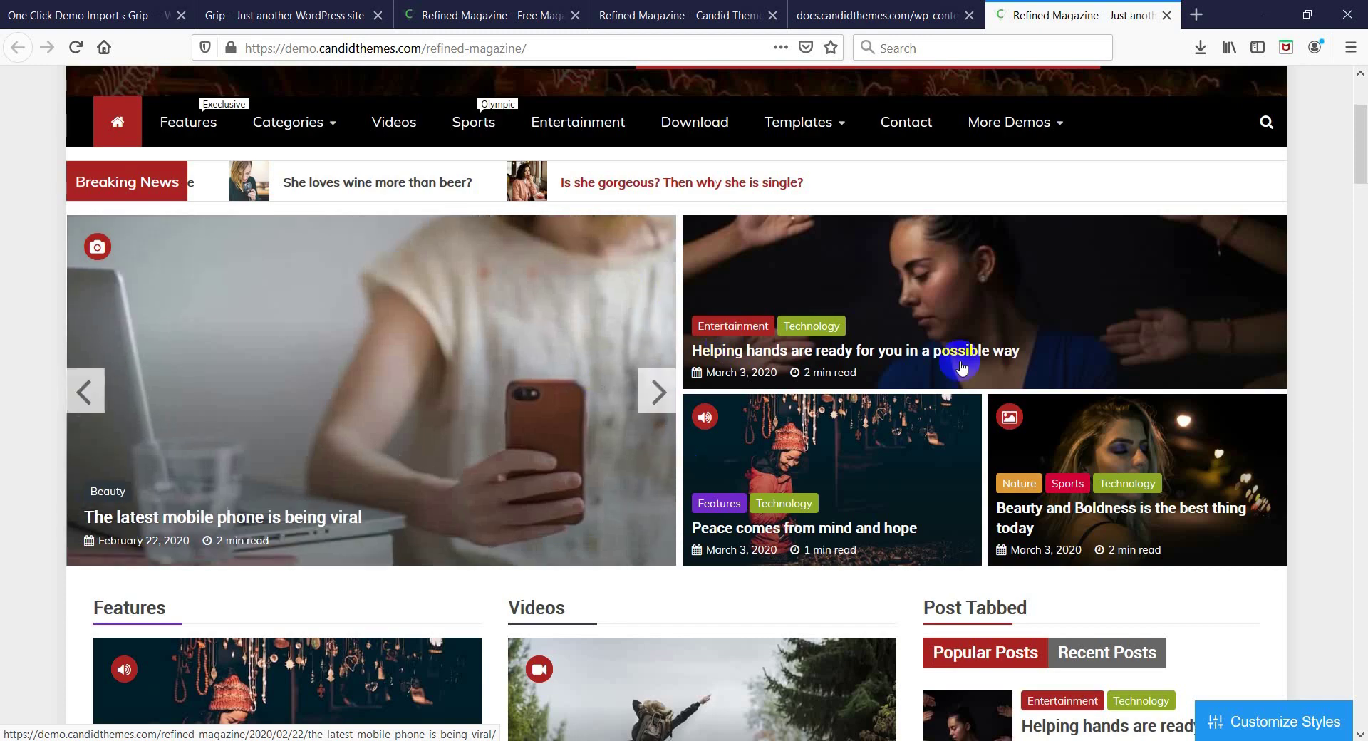
left_click(663, 386)
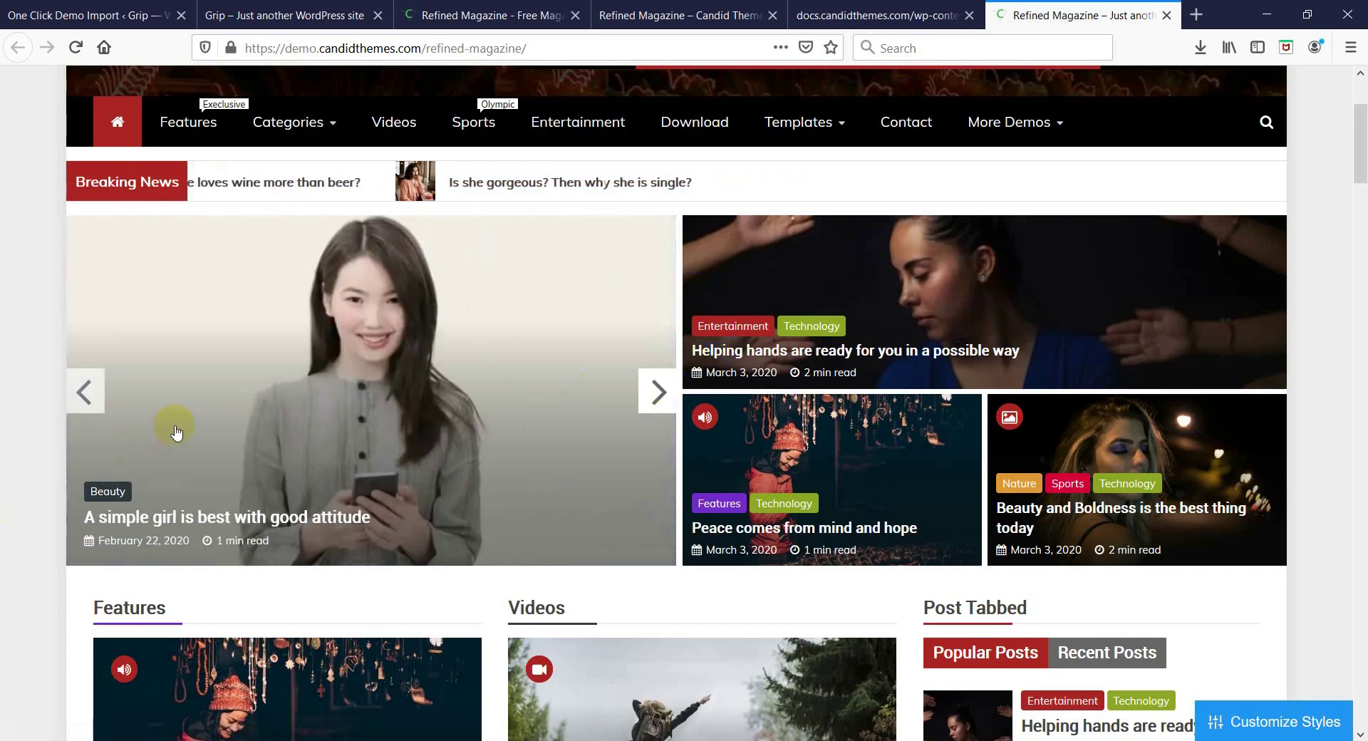
left_click(81, 388)
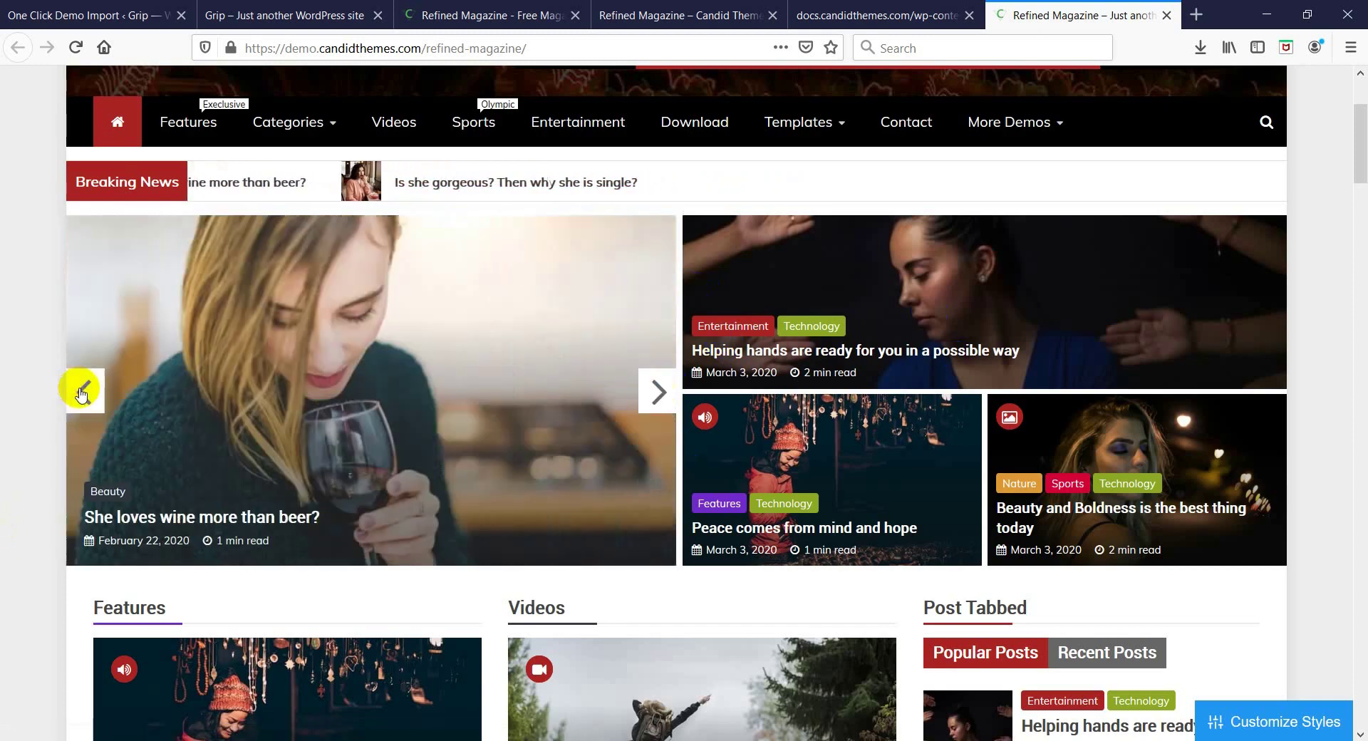
Examine the demo homepage's sections below the featured slider, from Features and Videos to the footer widgets
scroll(6, 451, "down", 3)
scroll(367, 442, "down", 3)
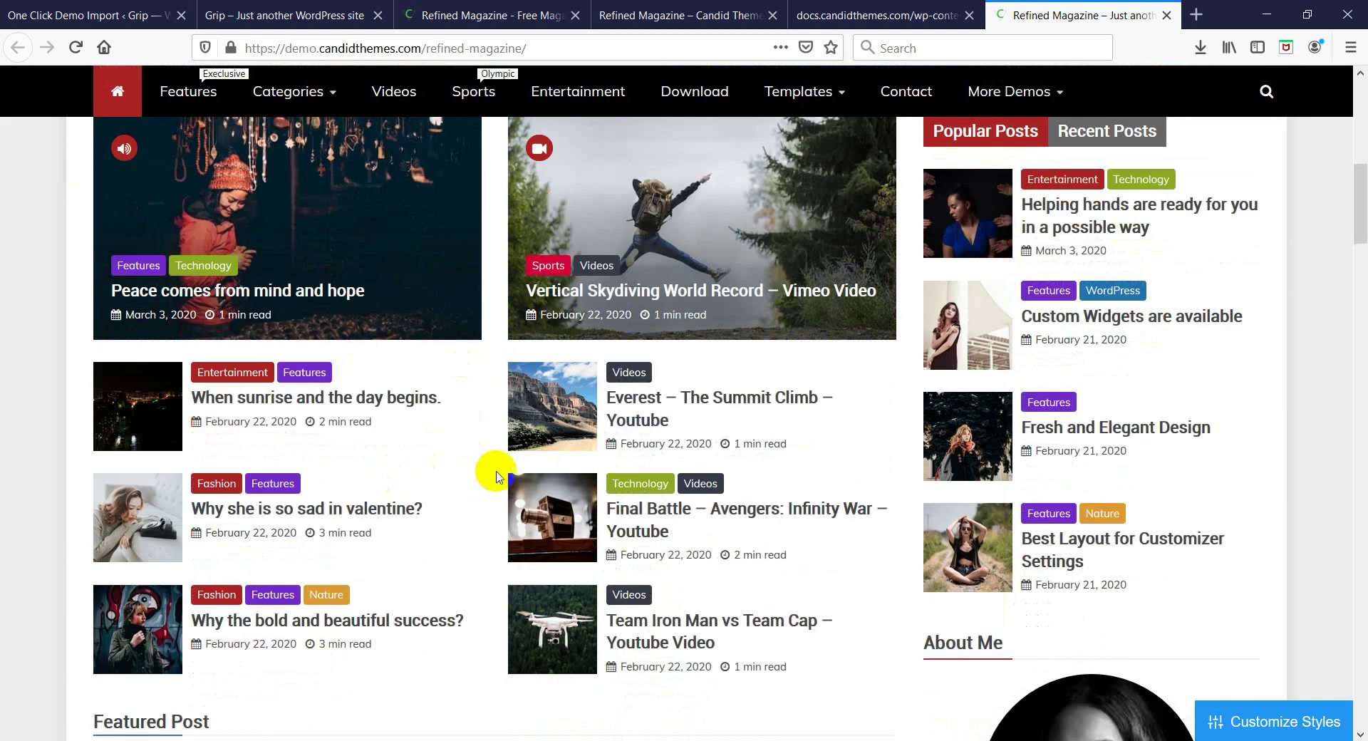
scroll(495, 466, "up", 2)
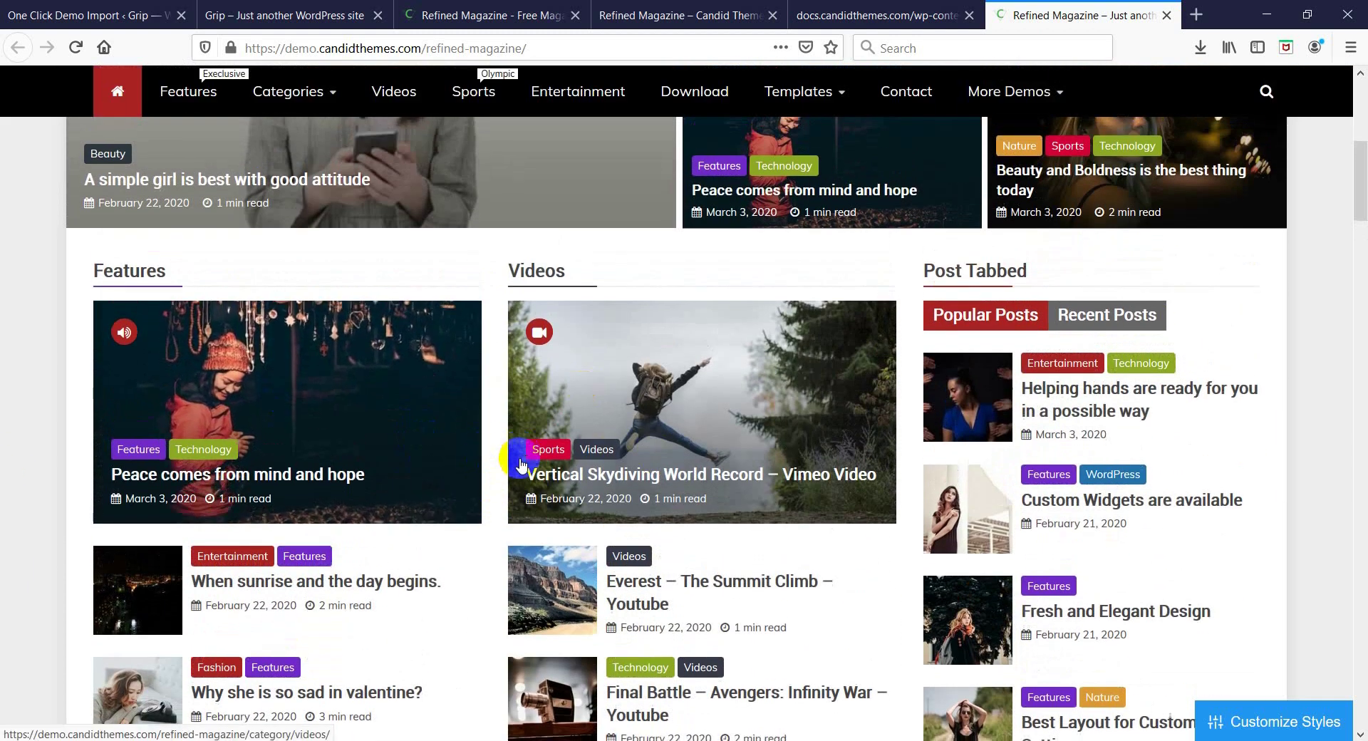
scroll(514, 459, "down", 7)
scroll(518, 462, "down", 5)
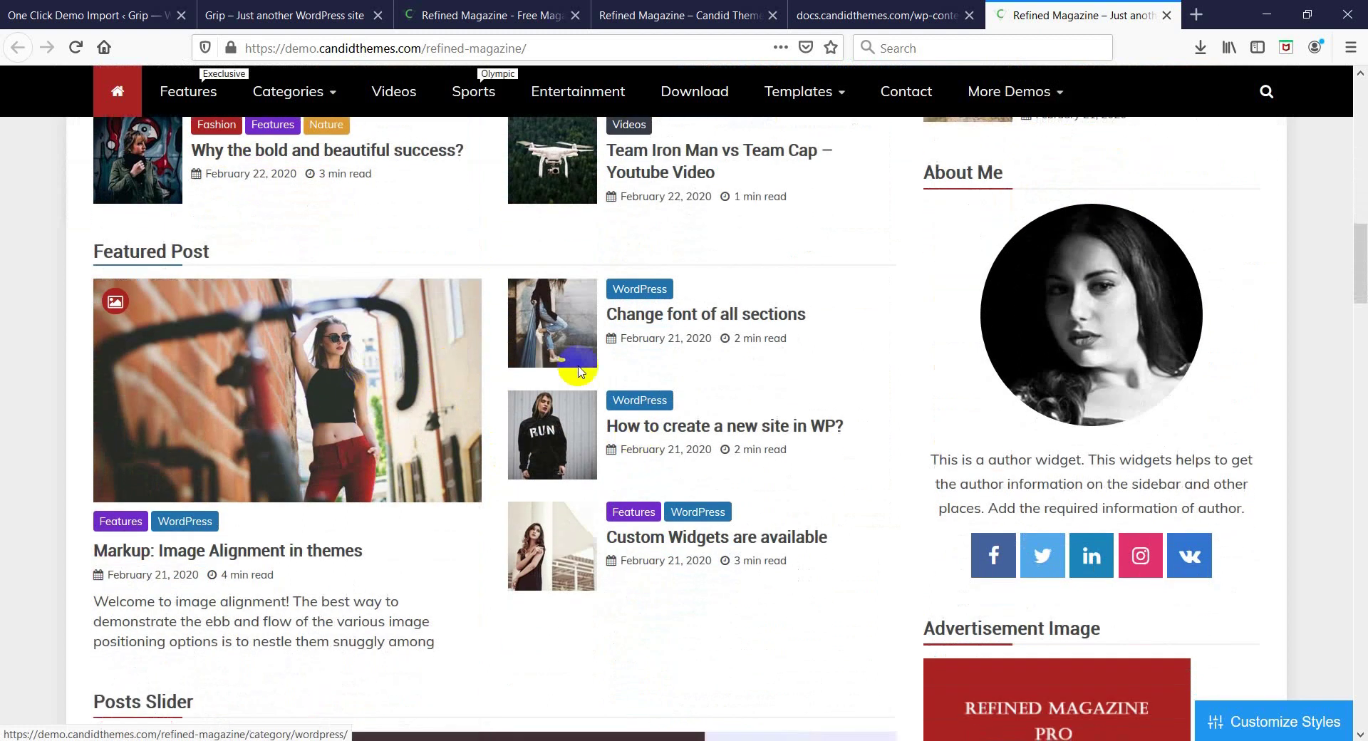
scroll(493, 447, "down", 9)
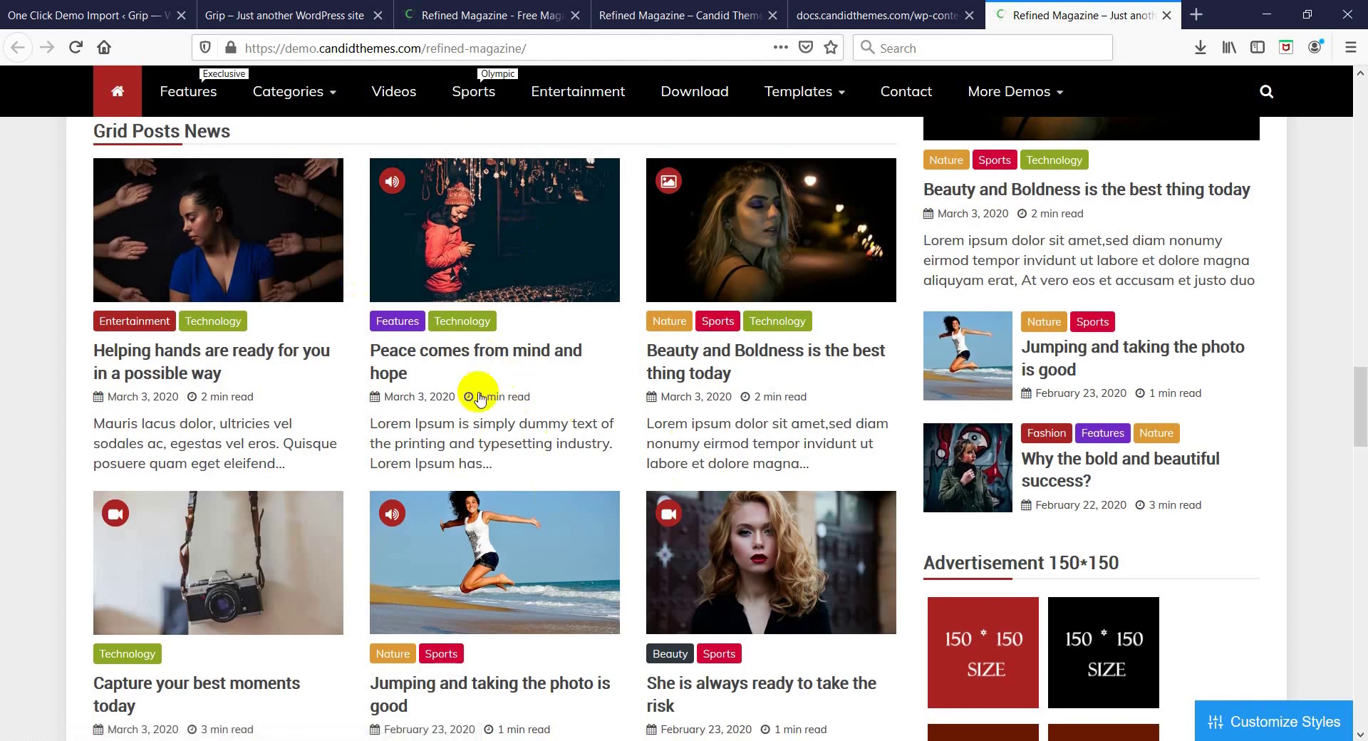
scroll(507, 421, "down", 8)
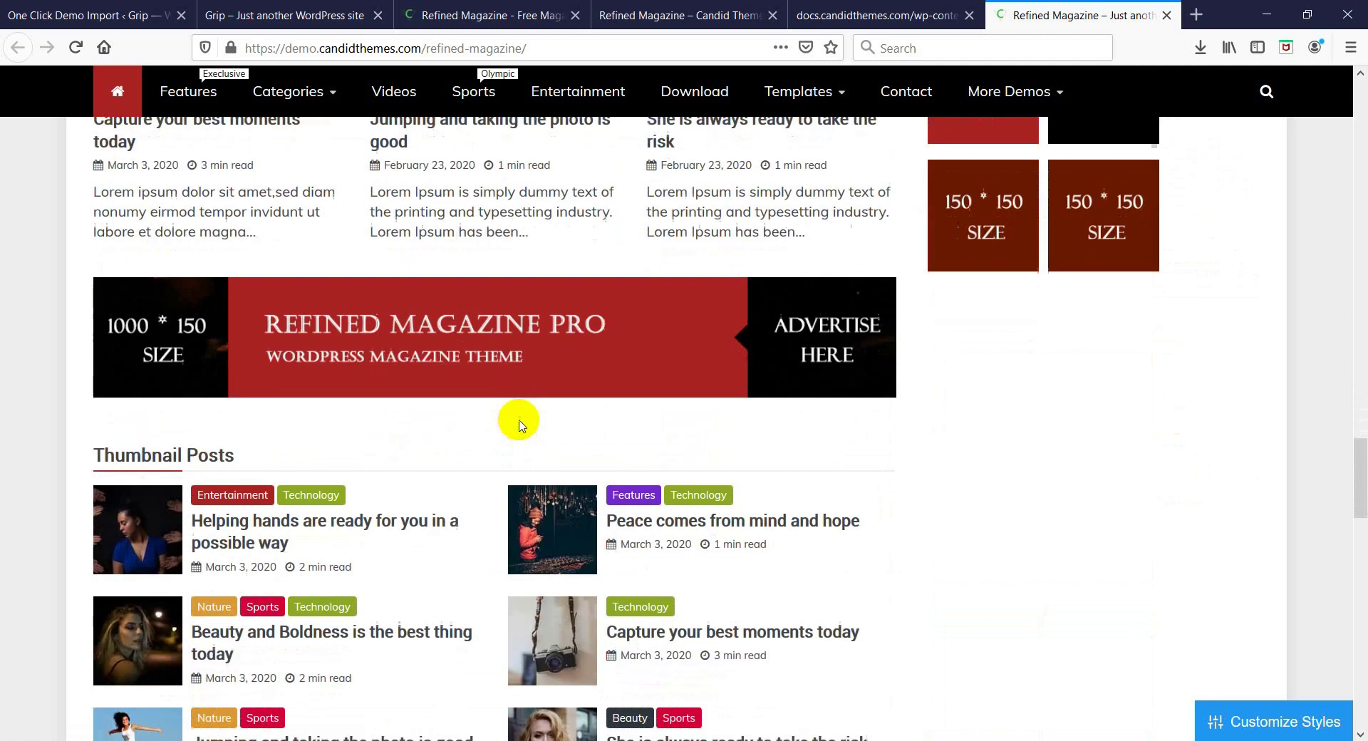
scroll(513, 424, "up", 5)
scroll(515, 425, "down", 3)
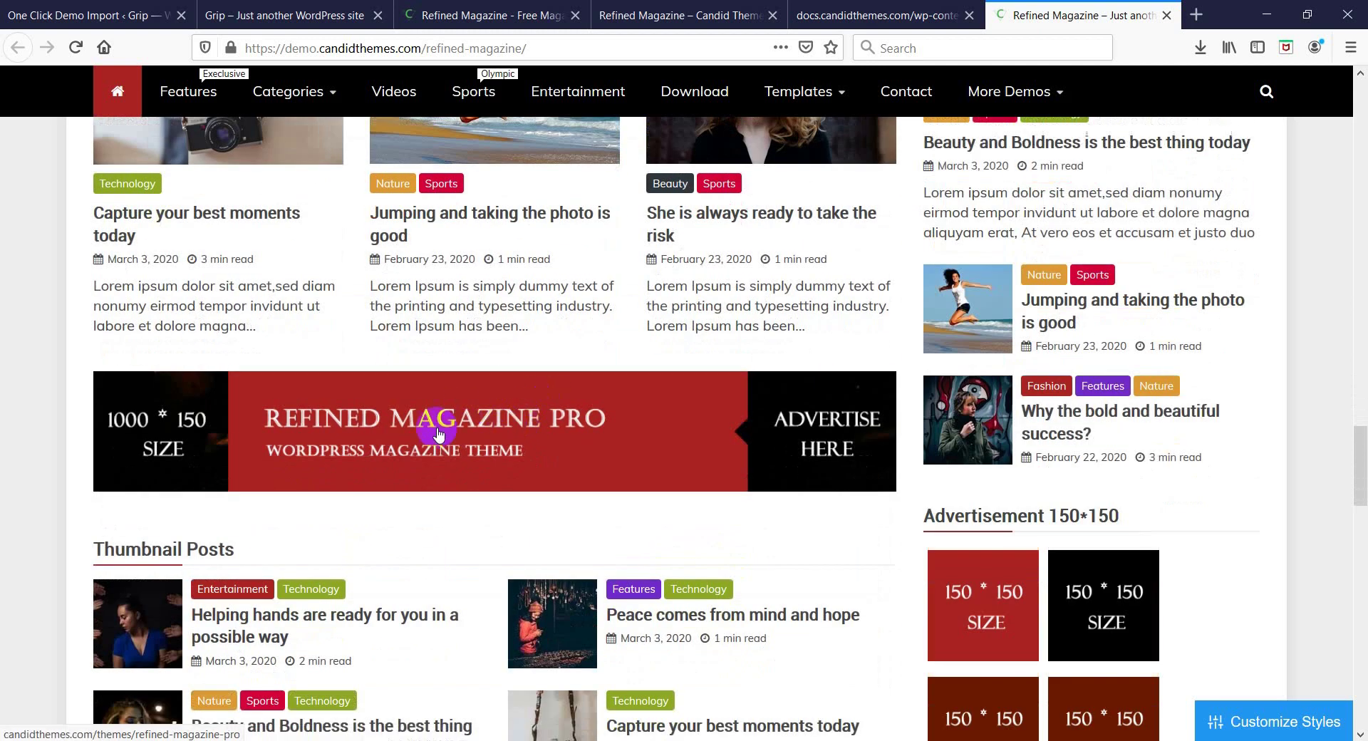
scroll(520, 442, "down", 4)
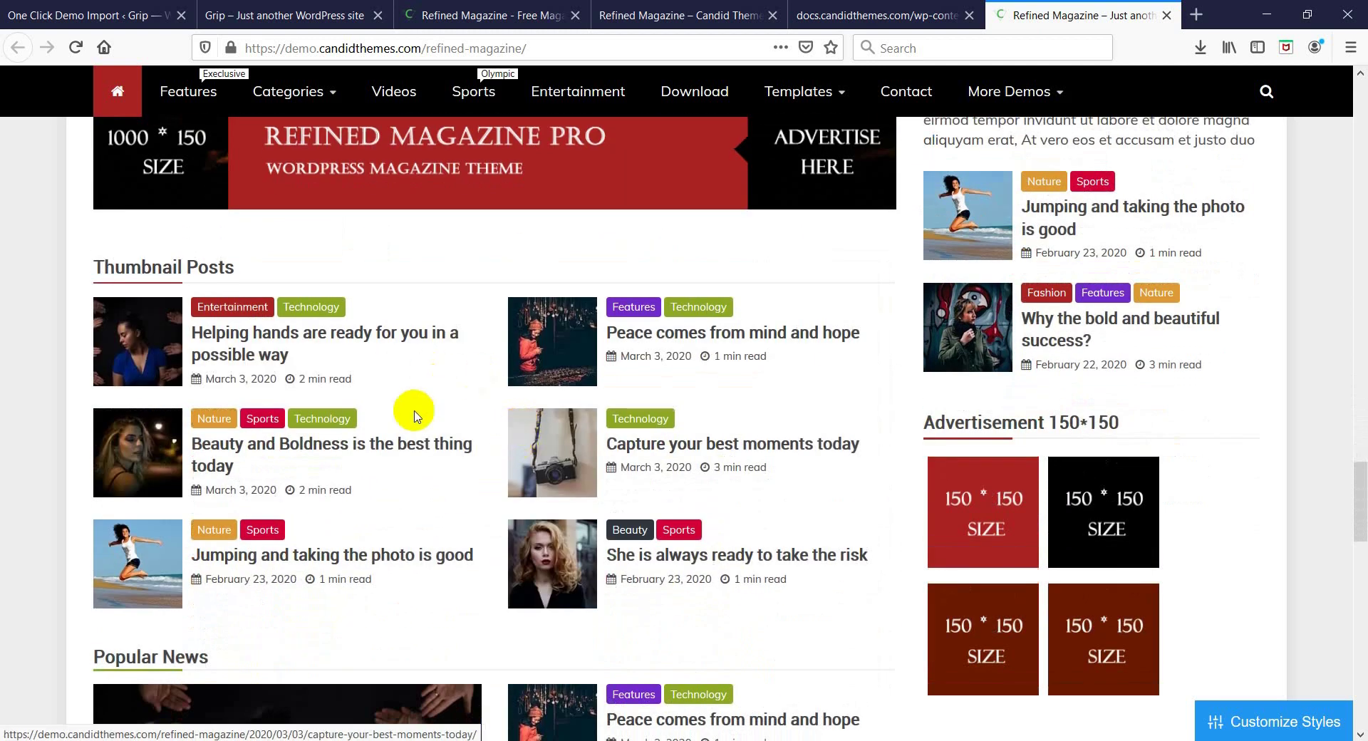
scroll(498, 413, "down", 5)
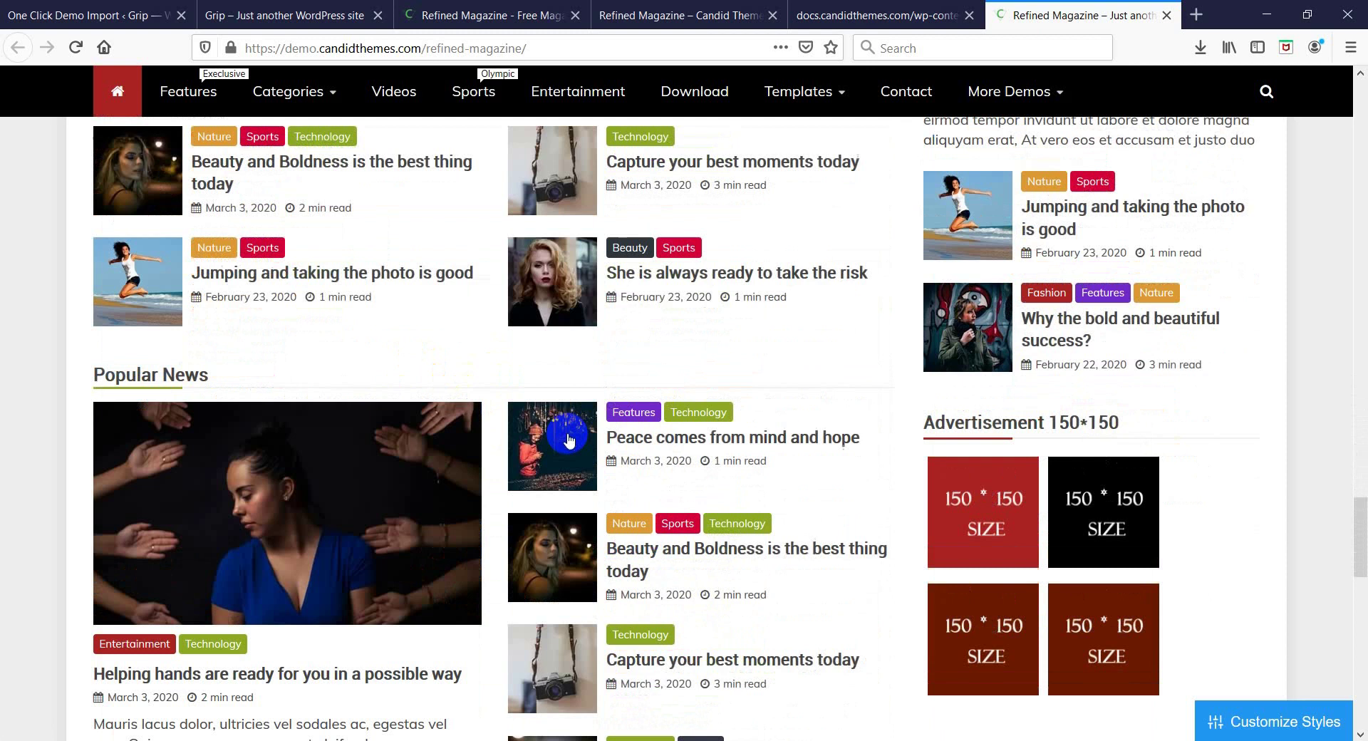
scroll(566, 431, "down", 15)
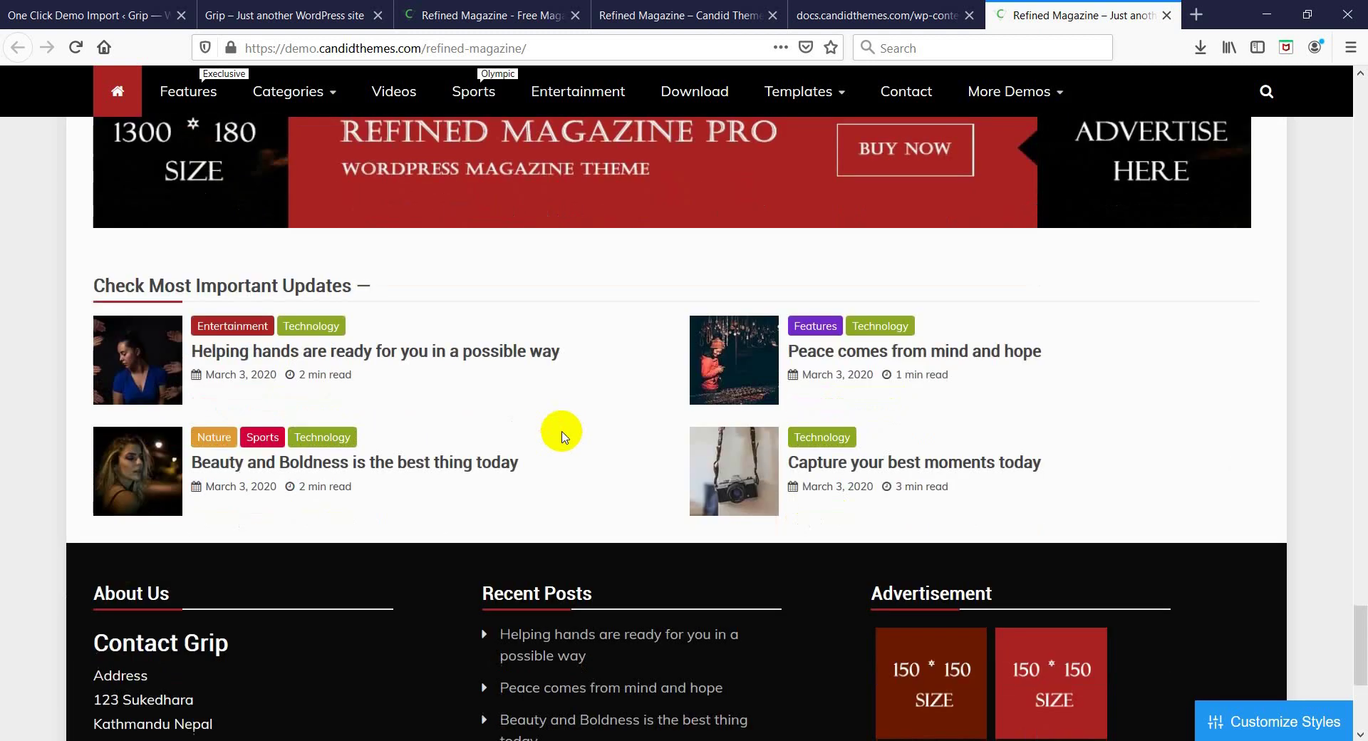
scroll(563, 435, "up", 20)
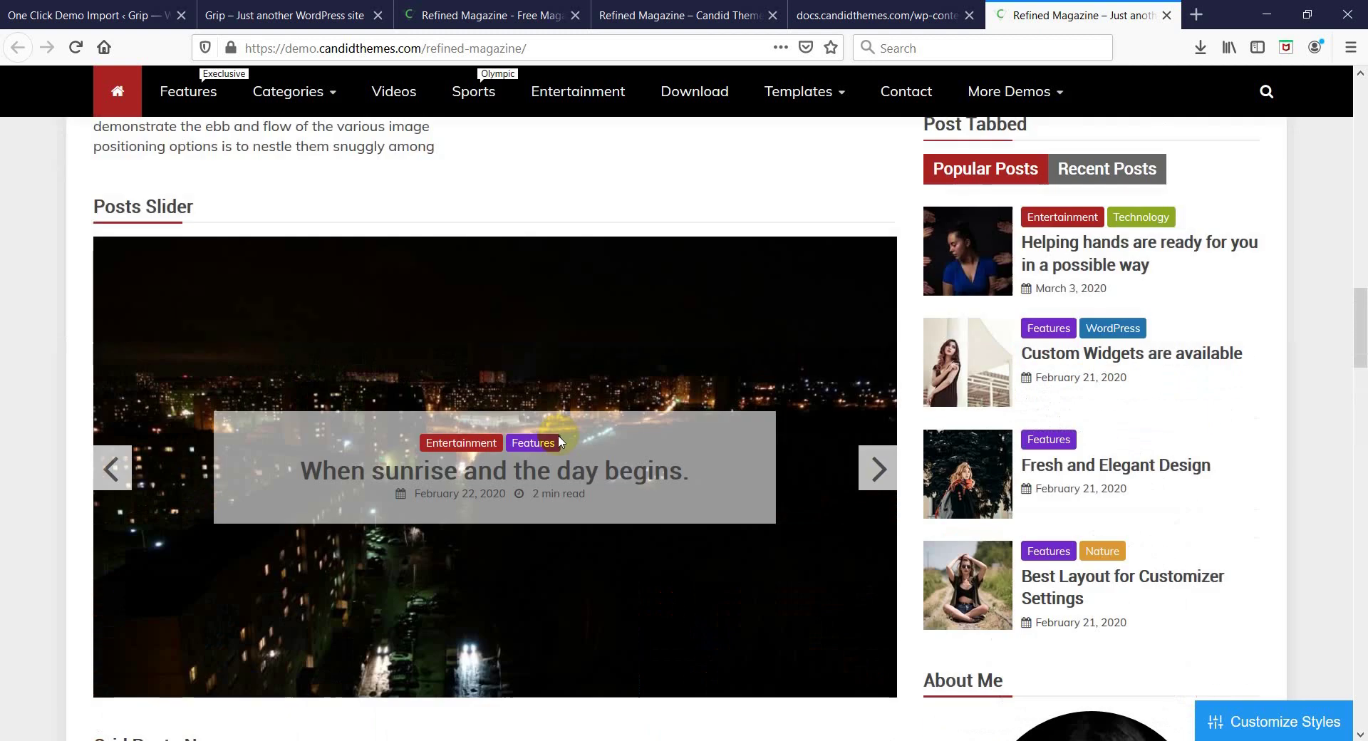
scroll(559, 440, "up", 6)
Check the demo import's status in the WordPress admin, and reload the local site's homepage at localhost/grip/
left_click(127, 10)
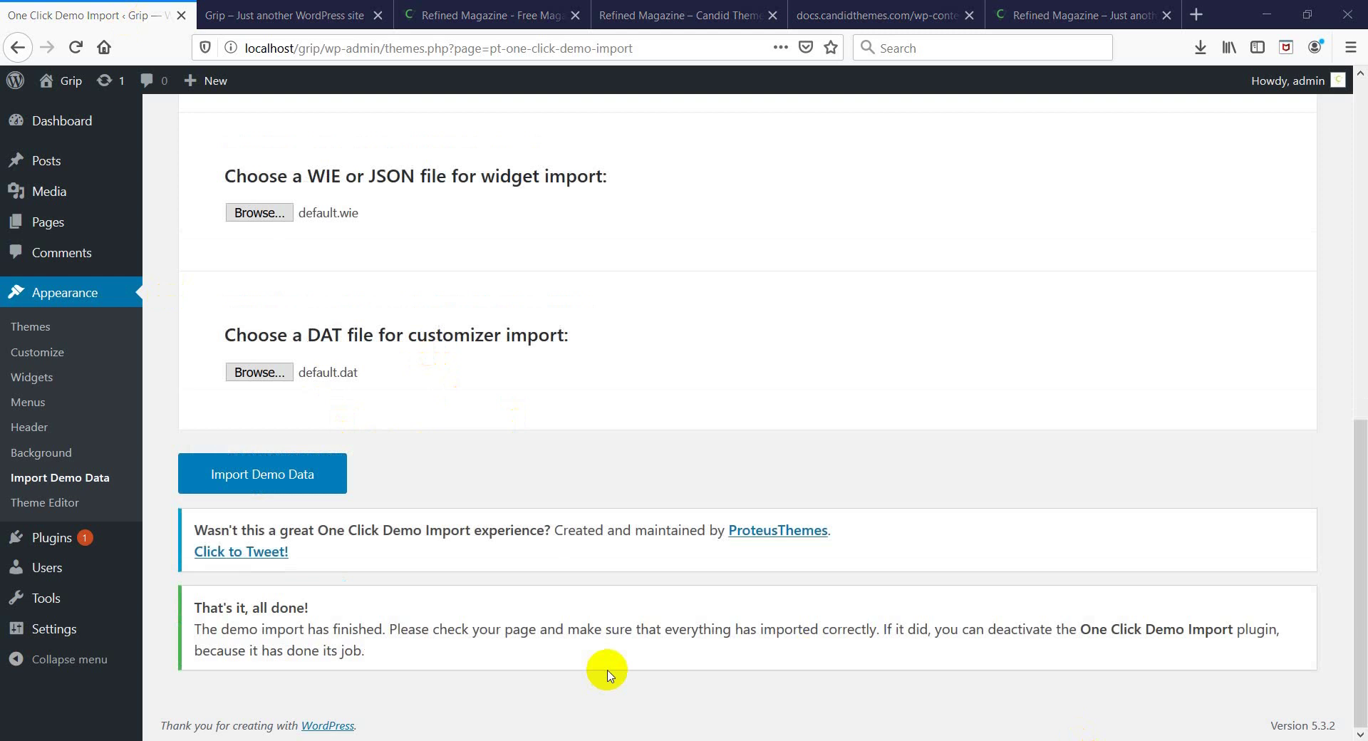
scroll(571, 601, "up", 10)
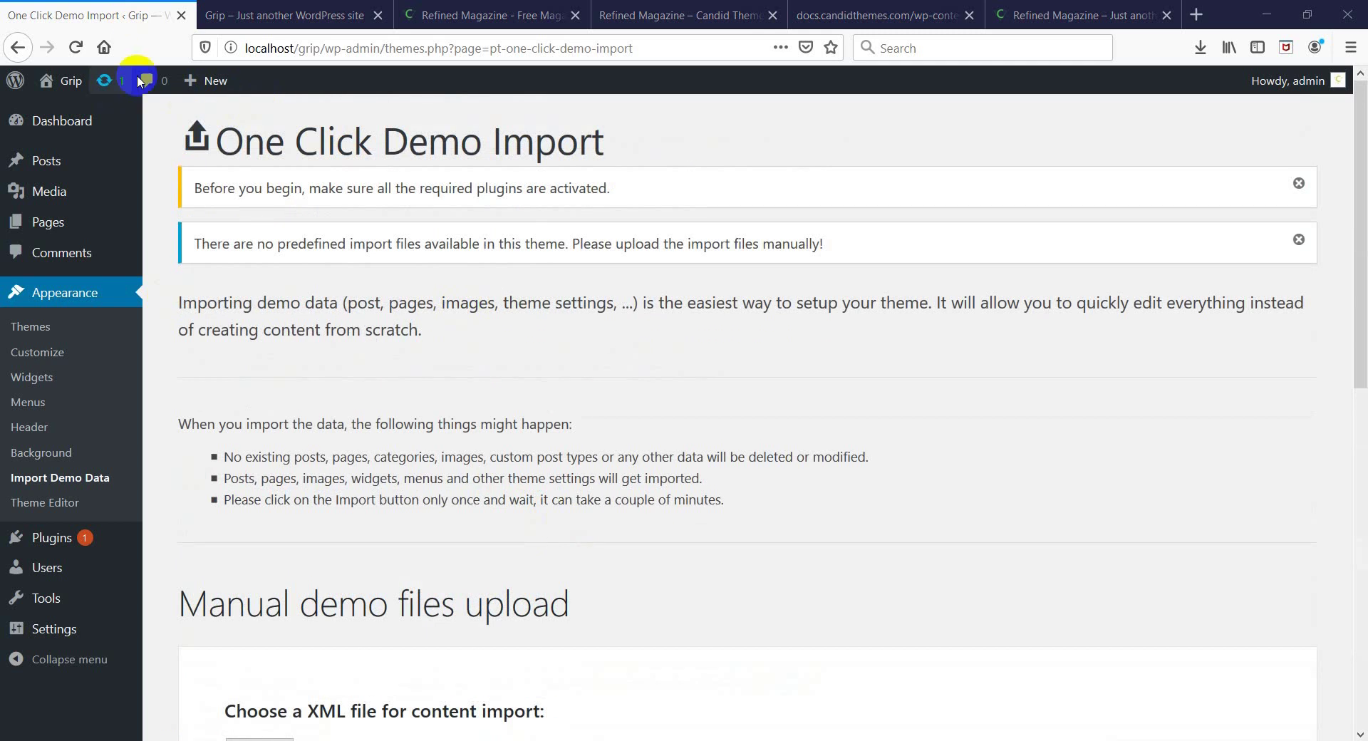
left_click(285, 16)
left_click(361, 52)
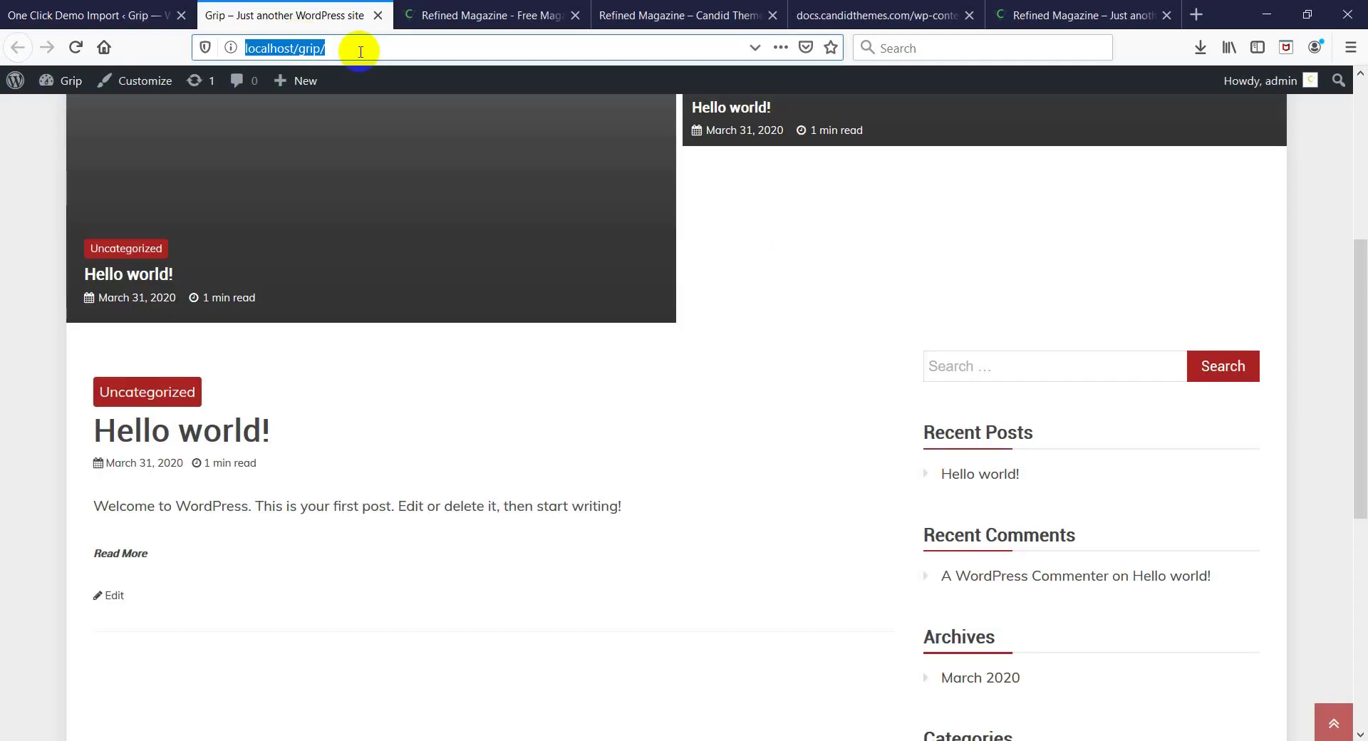
key("Return")
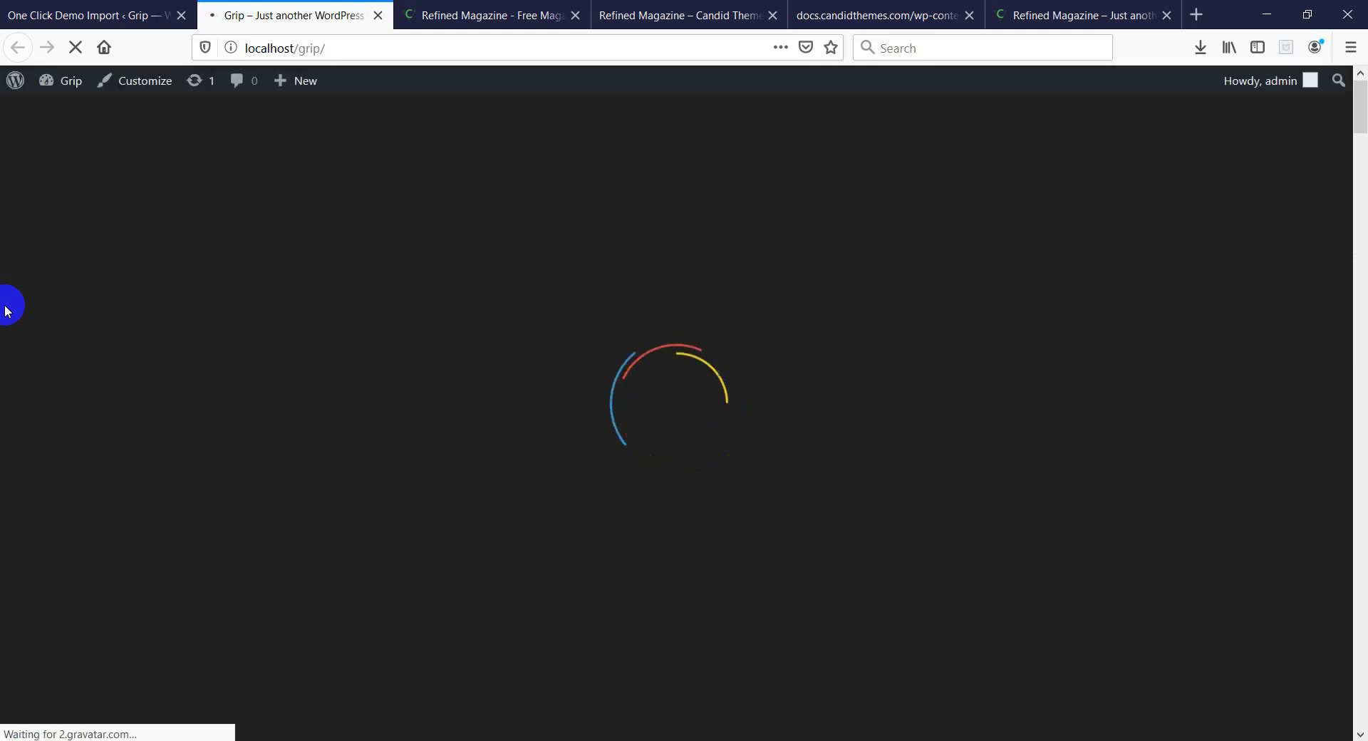
Review the imported content on the local homepage from the featured slider to the footer, and return to the header
scroll(3, 322, "down", 3)
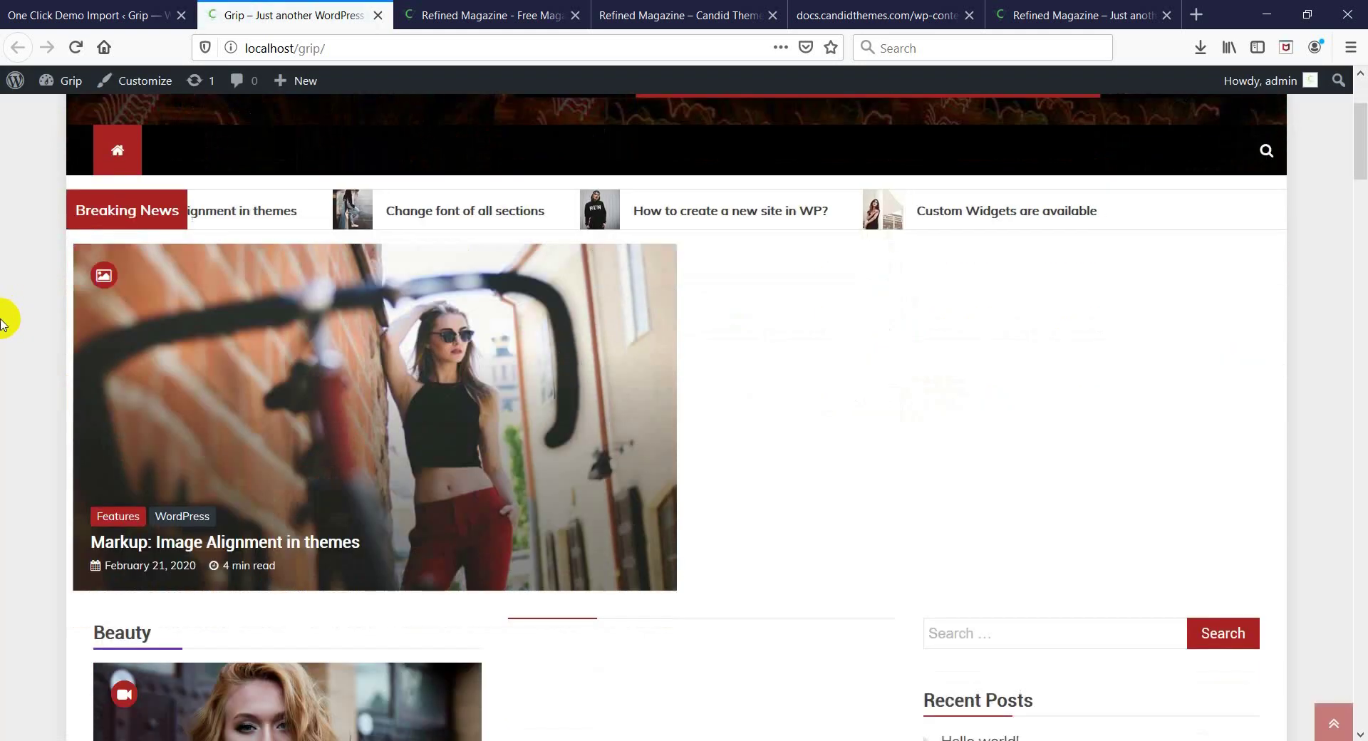
scroll(3, 322, "down", 15)
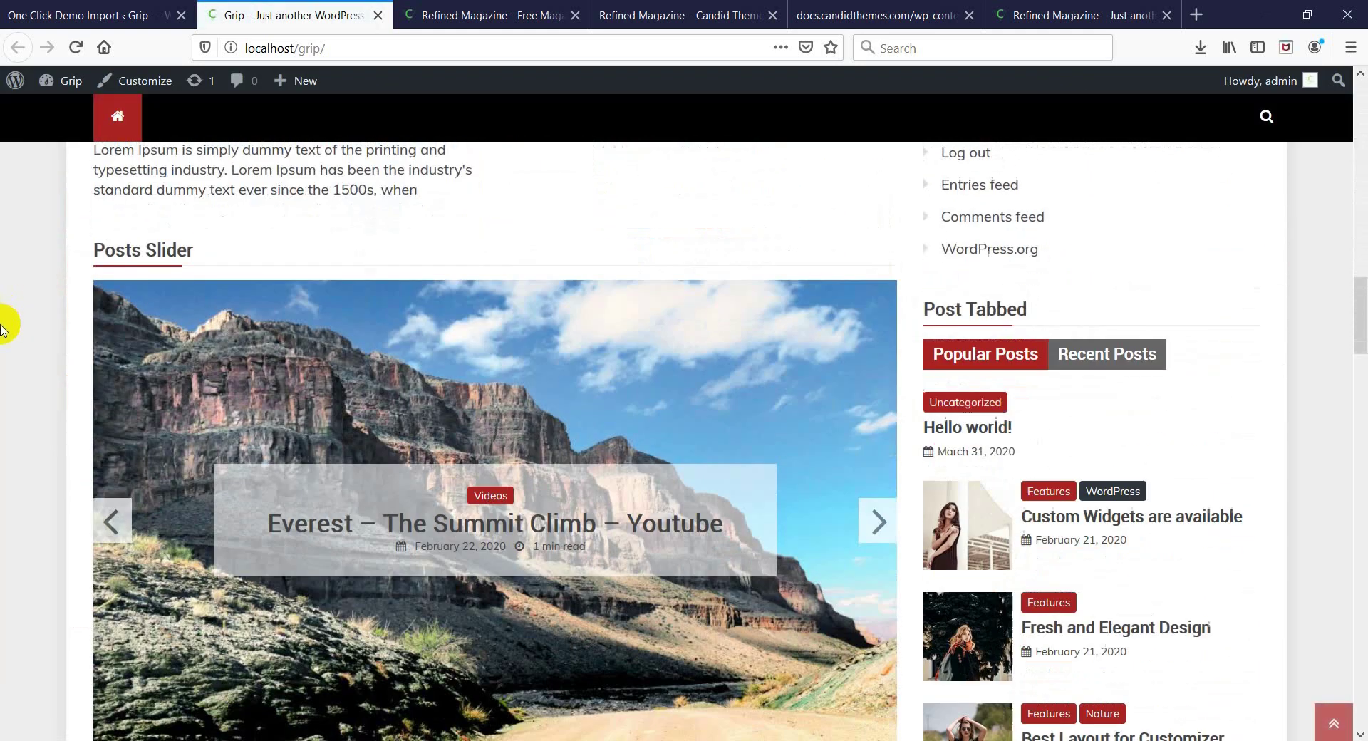
scroll(3, 326, "down", 18)
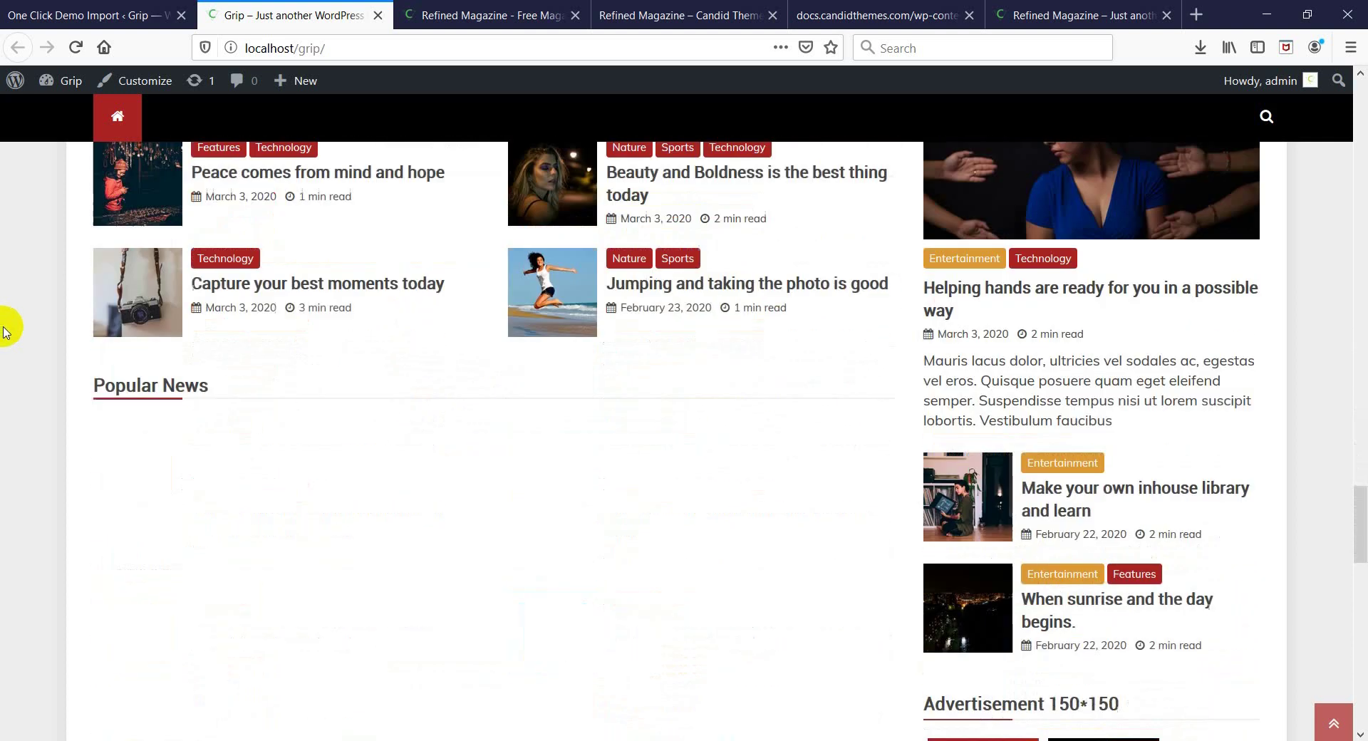
scroll(5, 330, "down", 10)
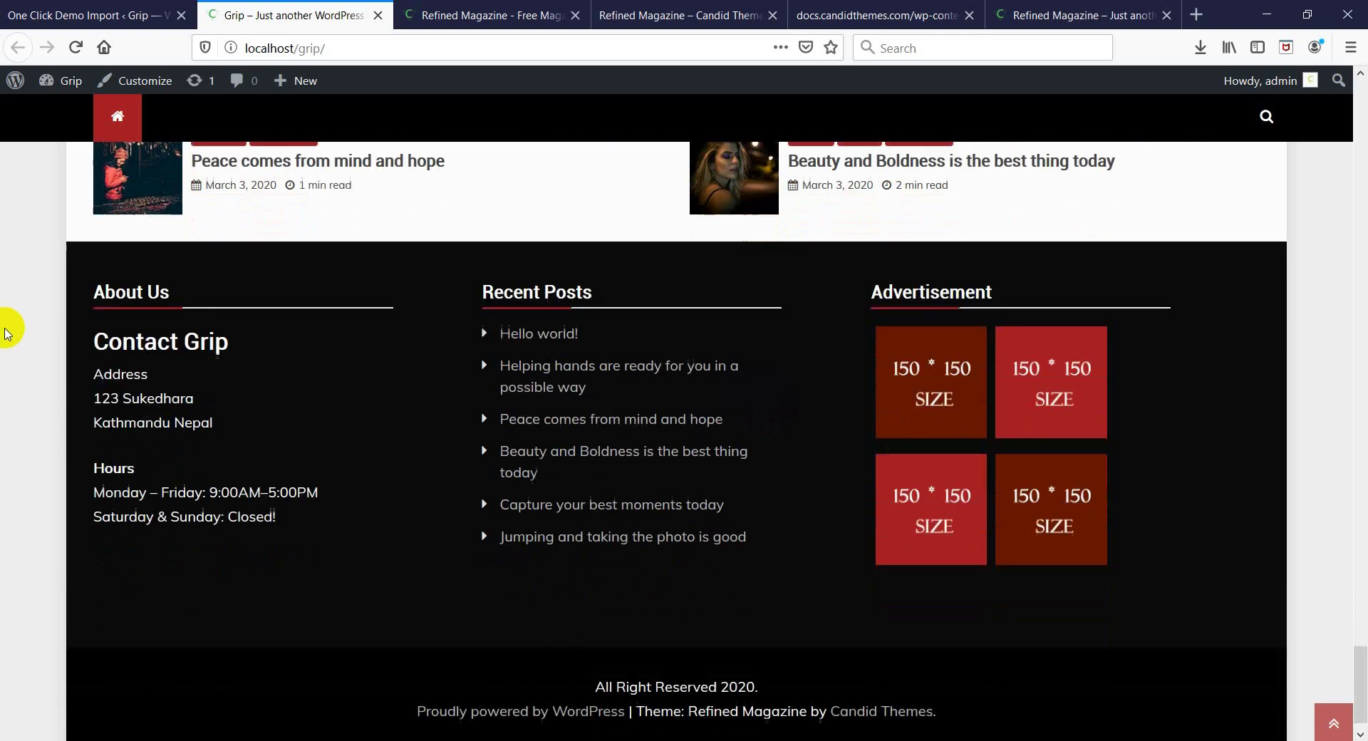
scroll(5, 332, "up", 20)
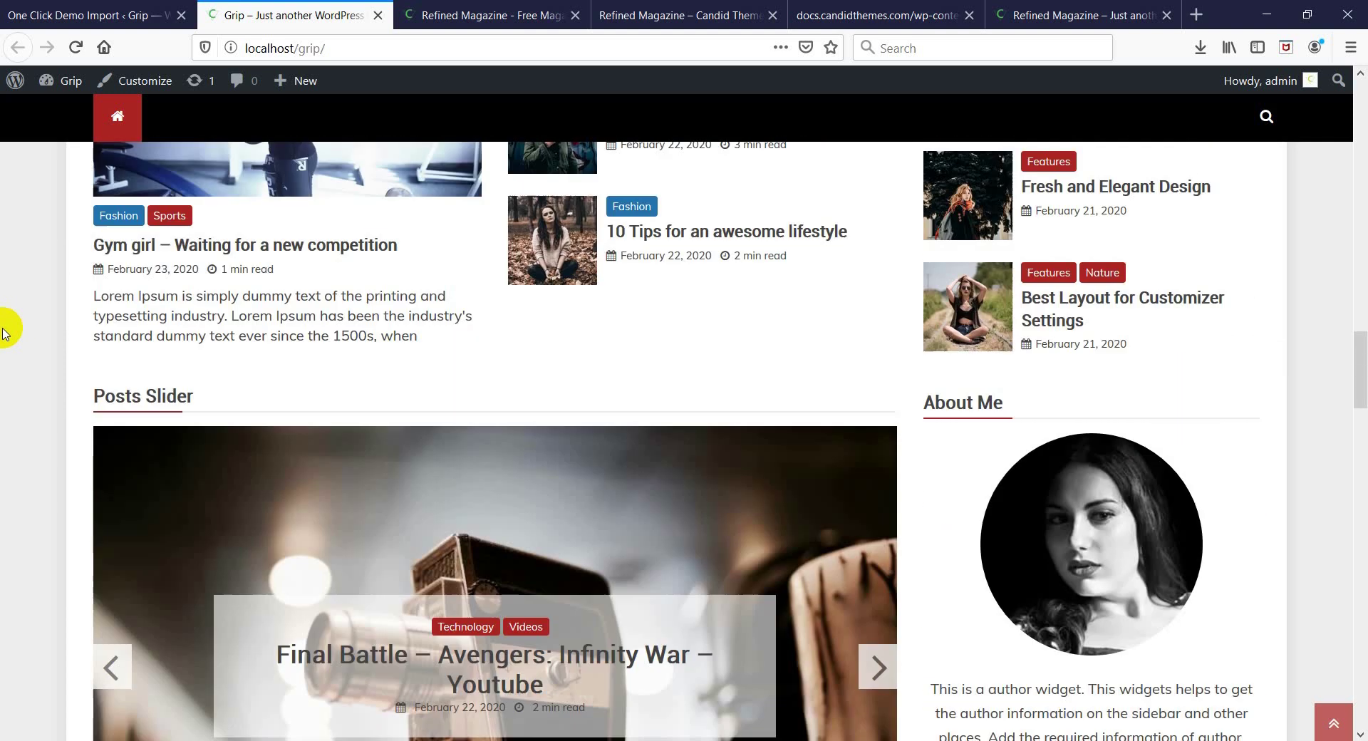
scroll(5, 333, "up", 15)
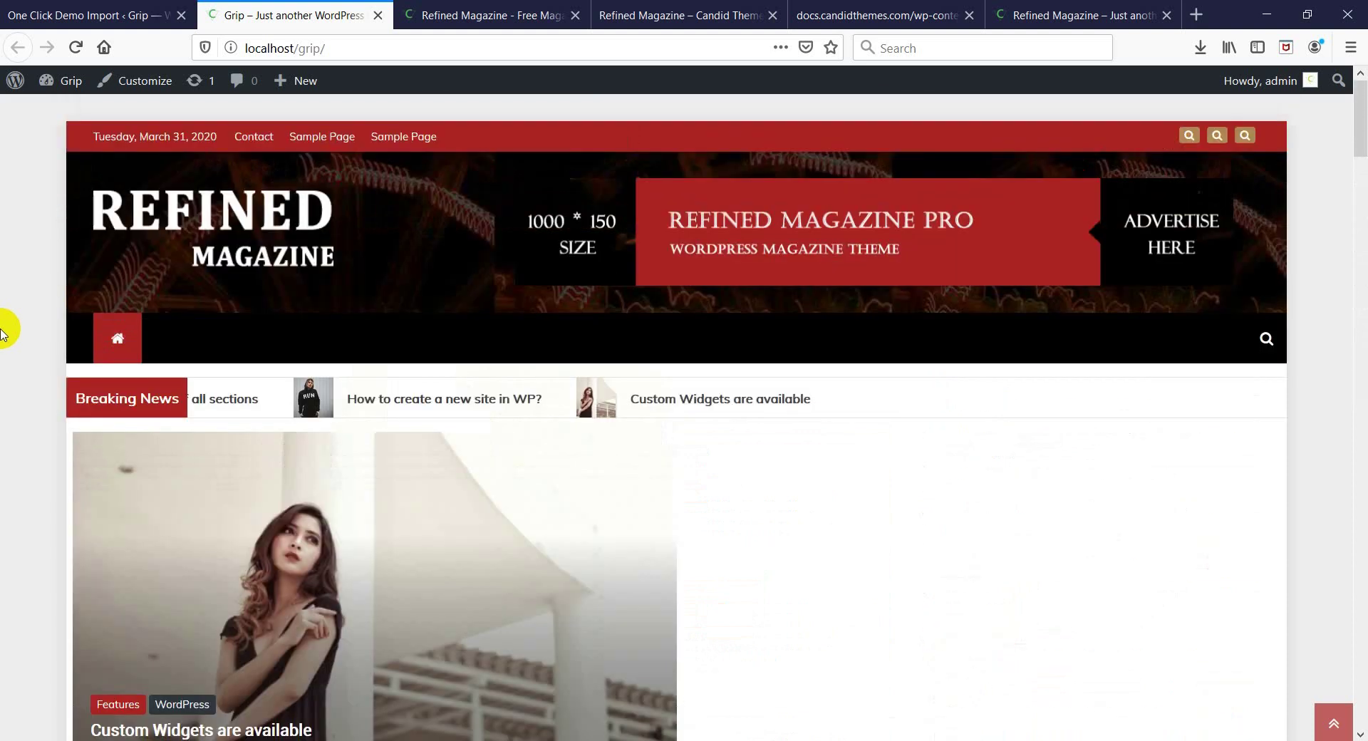
Open the local homepage in the Customizer, view the Refined Magazine Options sections, and return to the main settings list
left_click(129, 85)
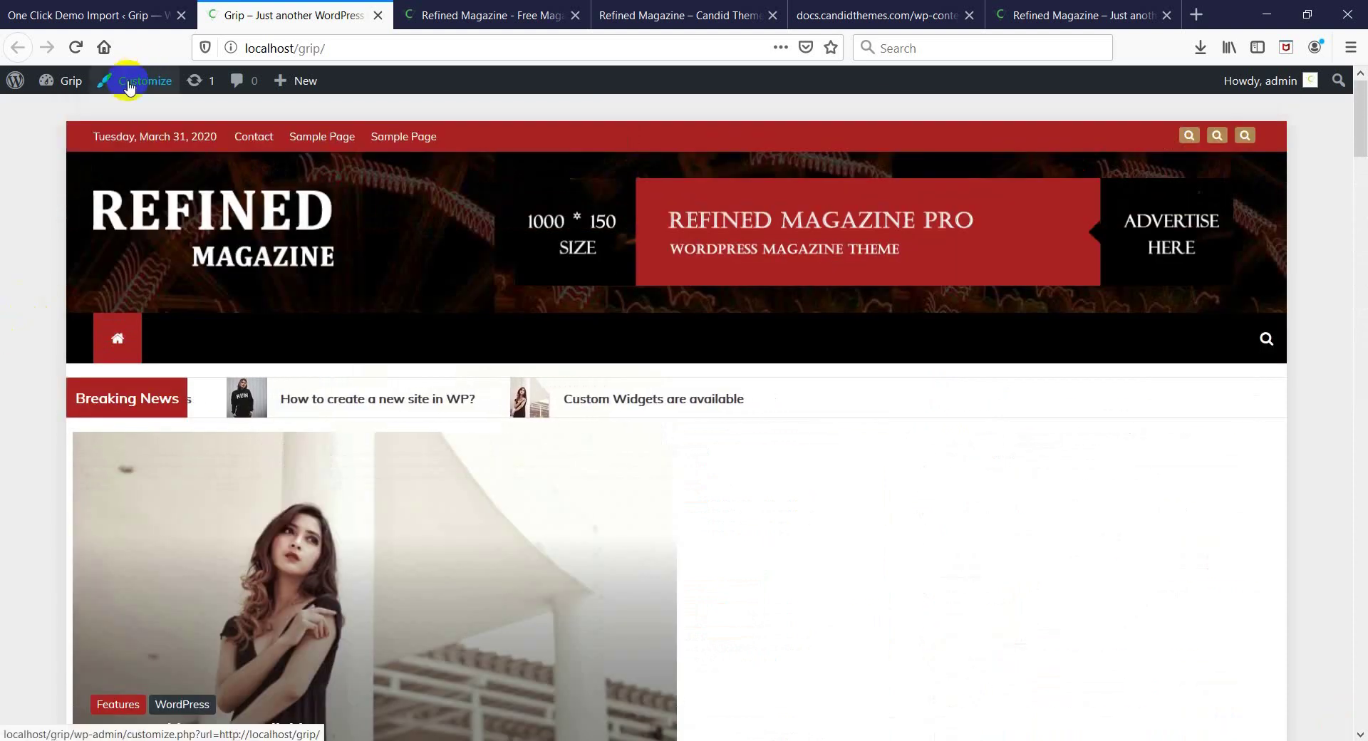
left_click(130, 84)
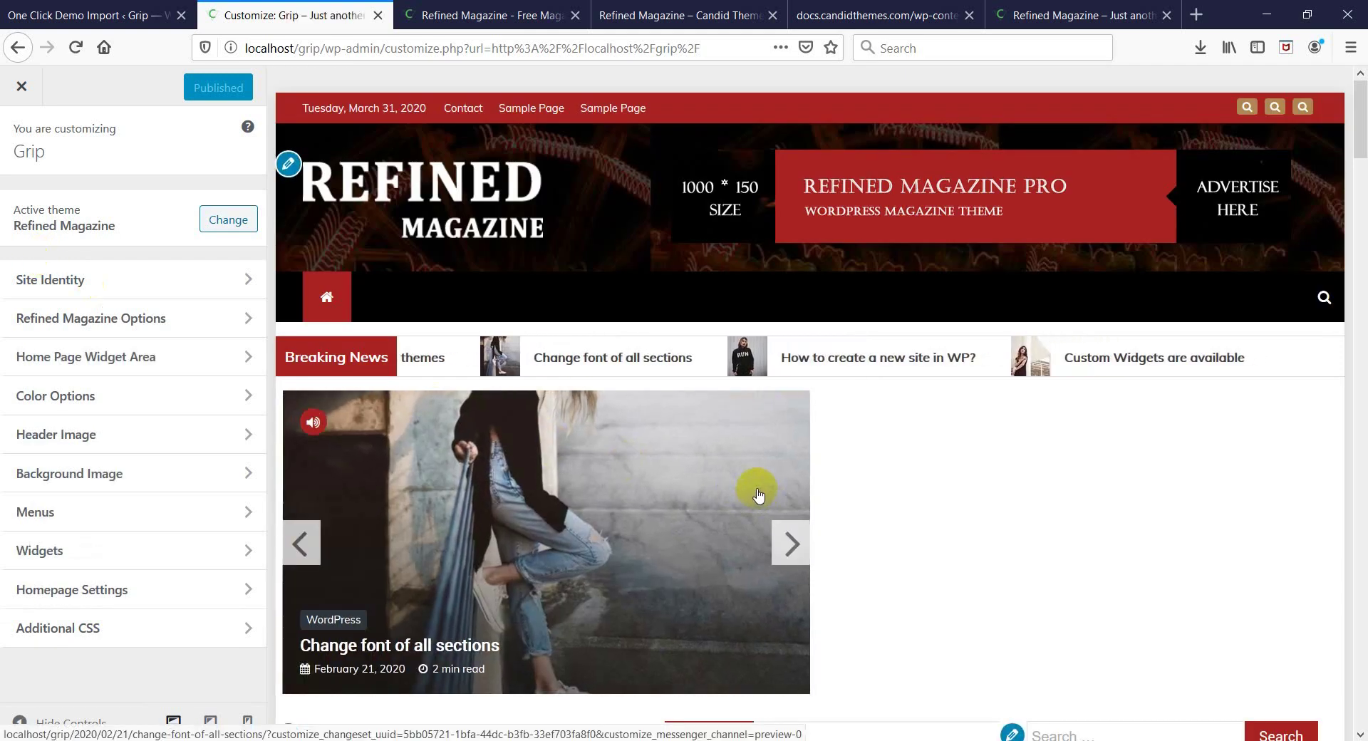
left_click(196, 327)
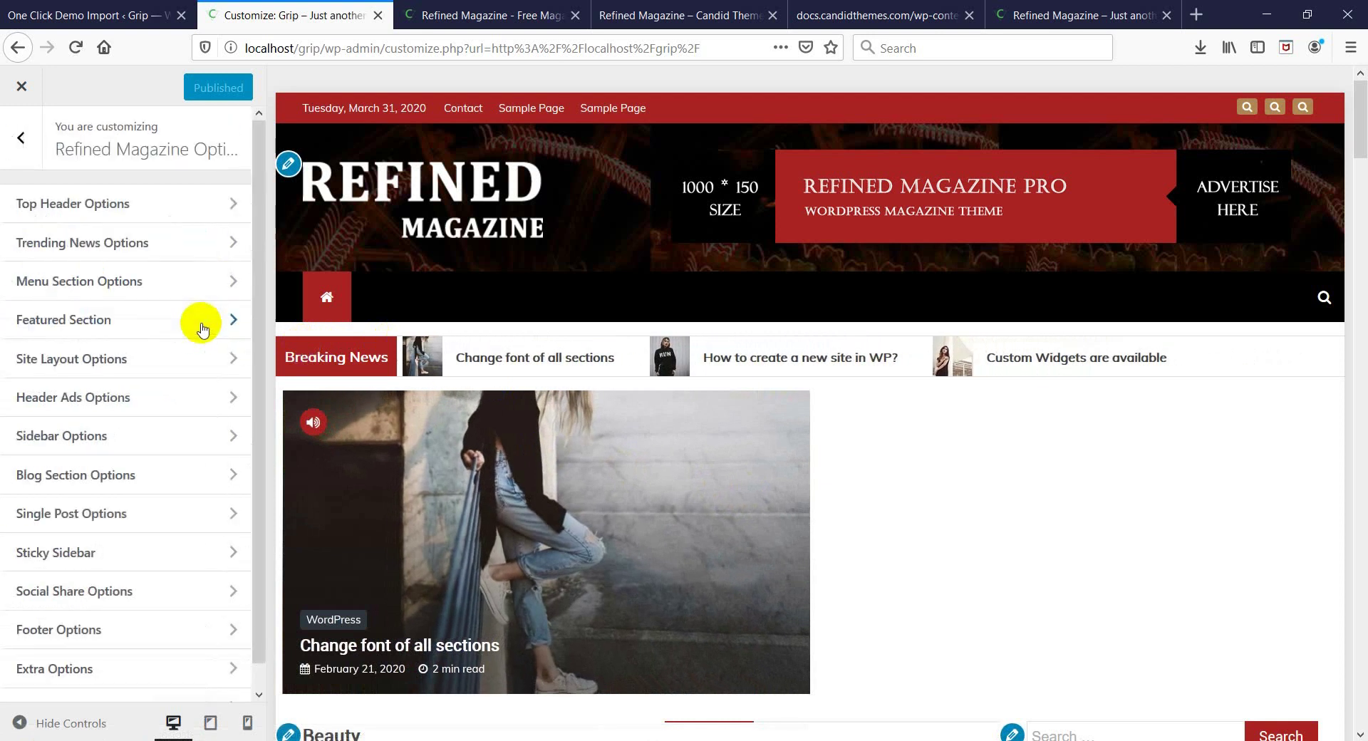
left_click(21, 138)
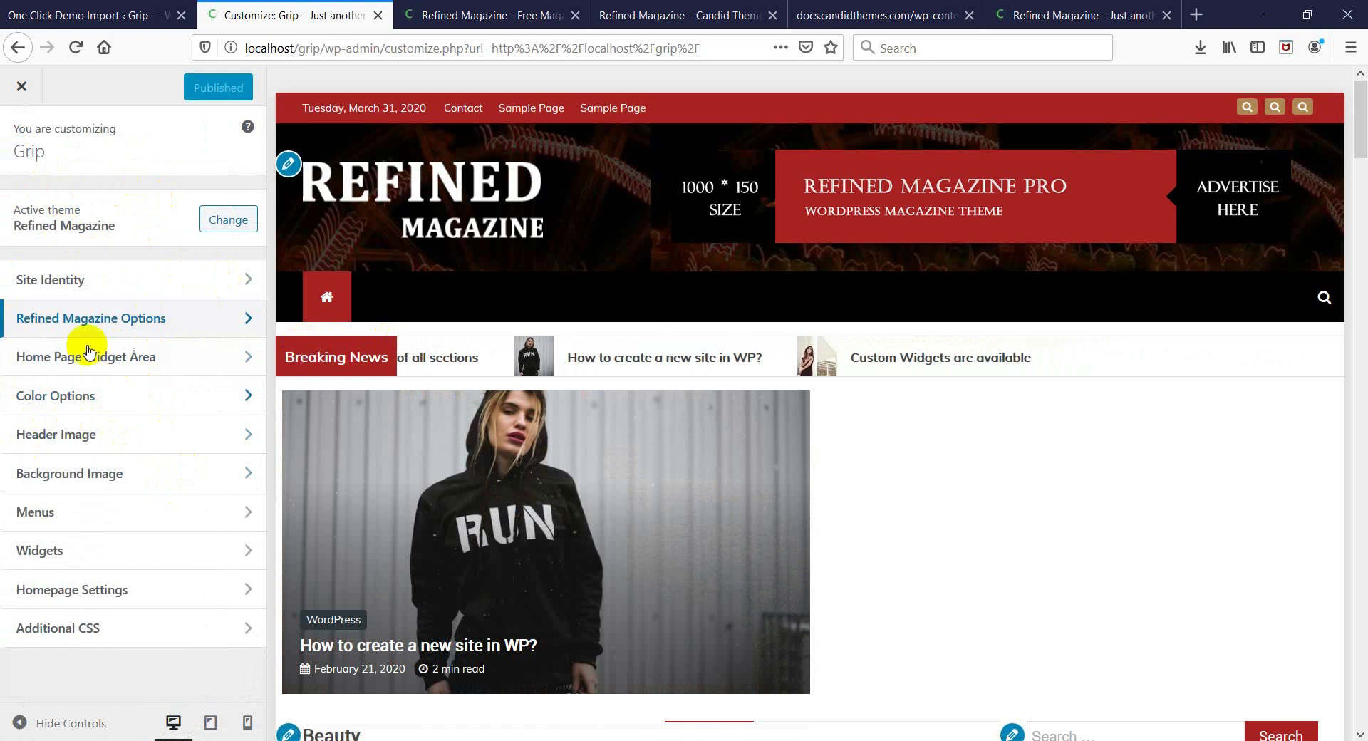
Open the Refined Magazine Options and view the Top Header Options settings
left_click(125, 318)
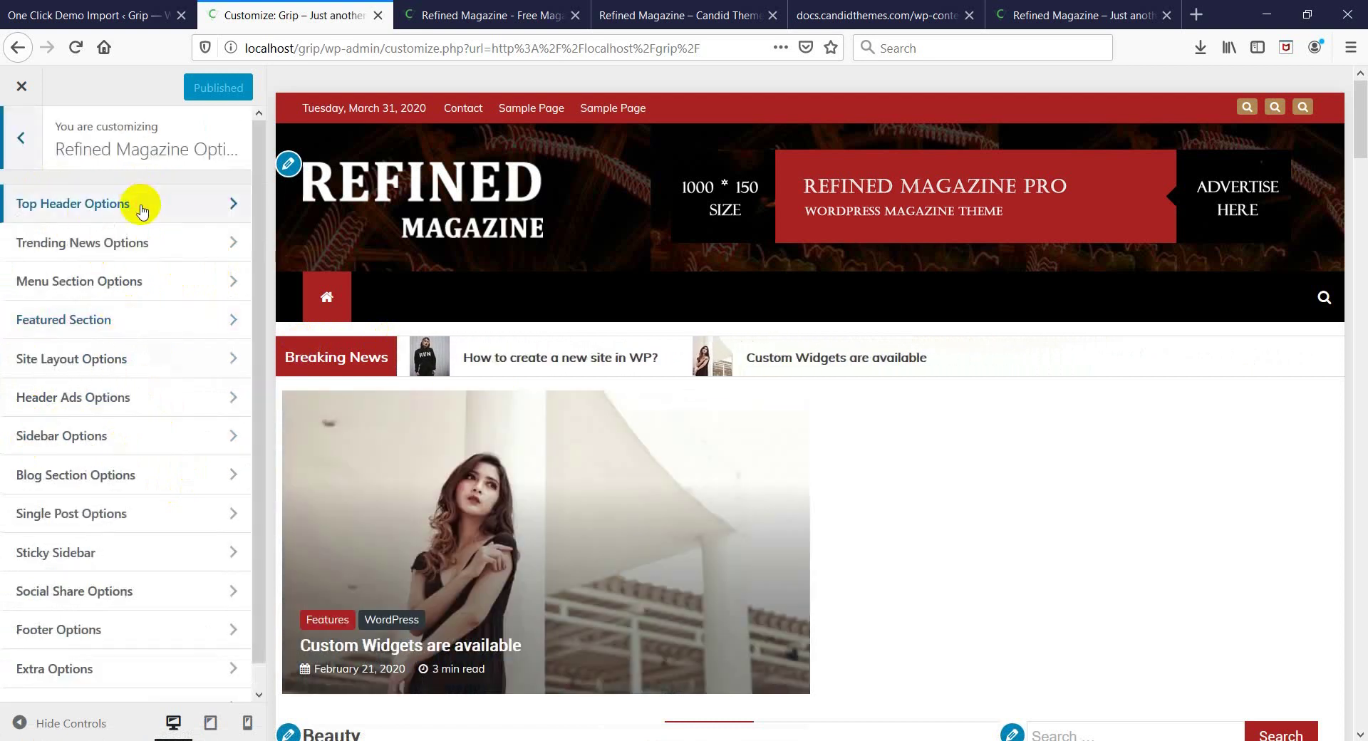
left_click(142, 208)
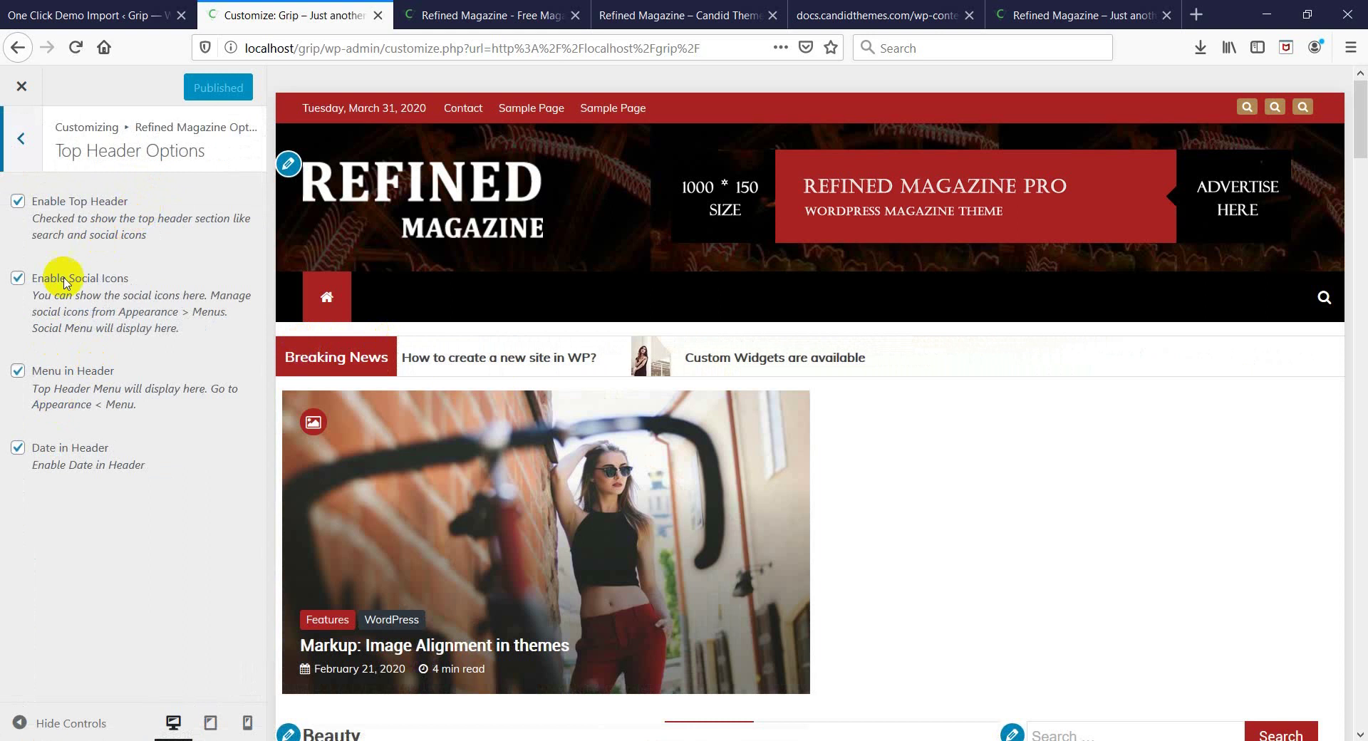
left_click(10, 126)
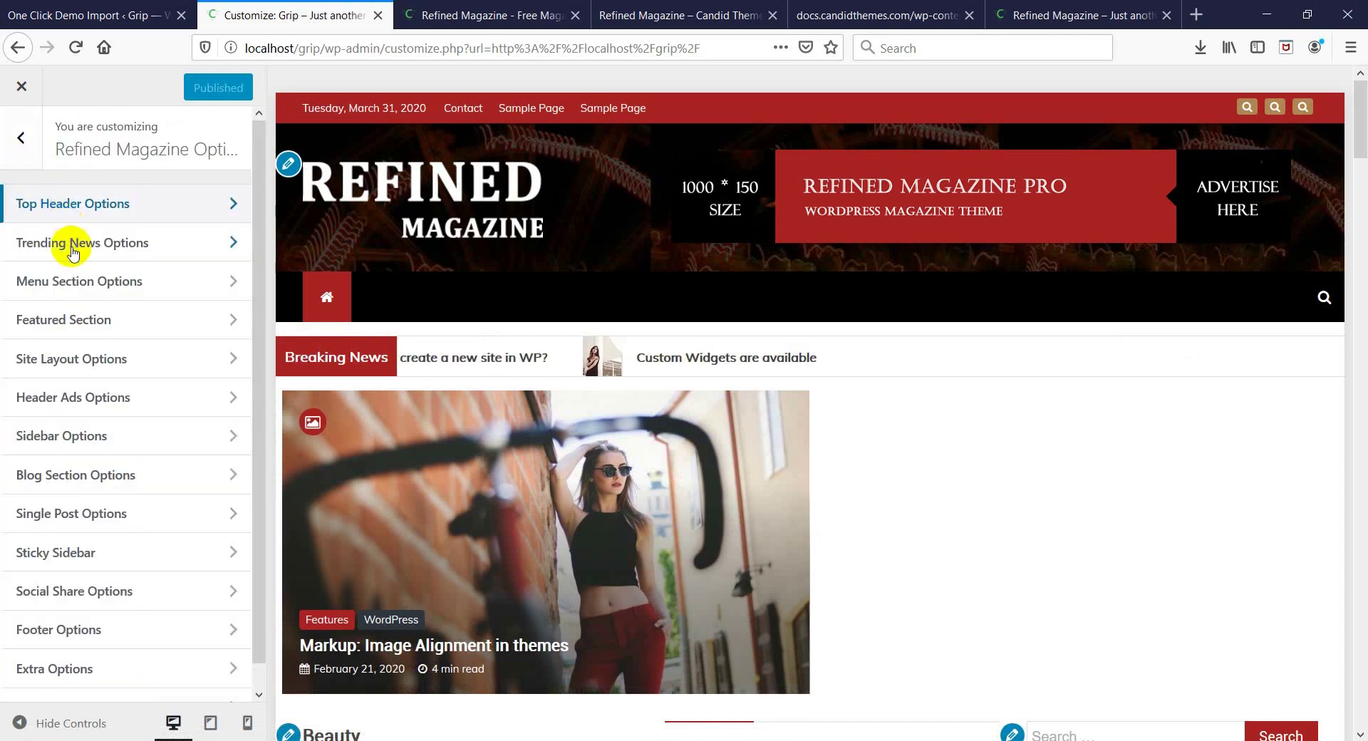
Set the Trending News category to Features and check the Menu Section Options
left_click(53, 323)
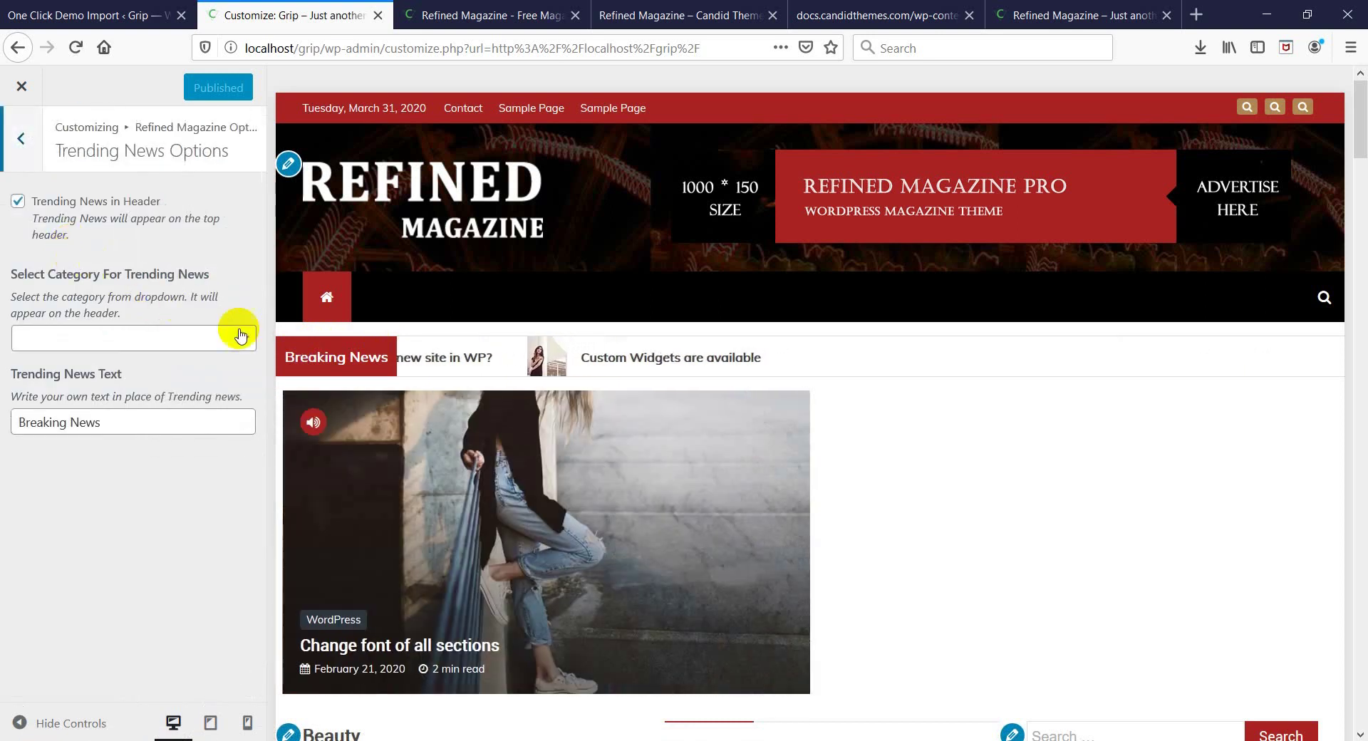
left_click(104, 331)
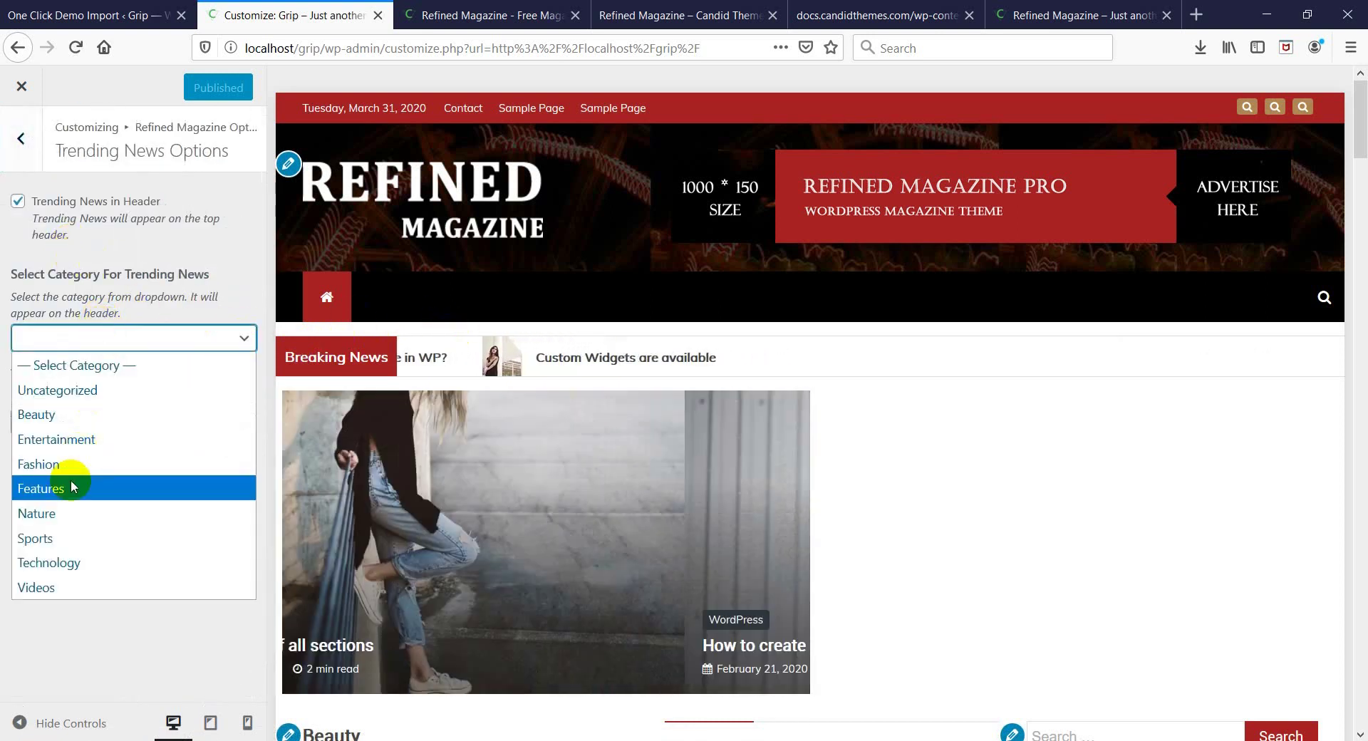
left_click(59, 490)
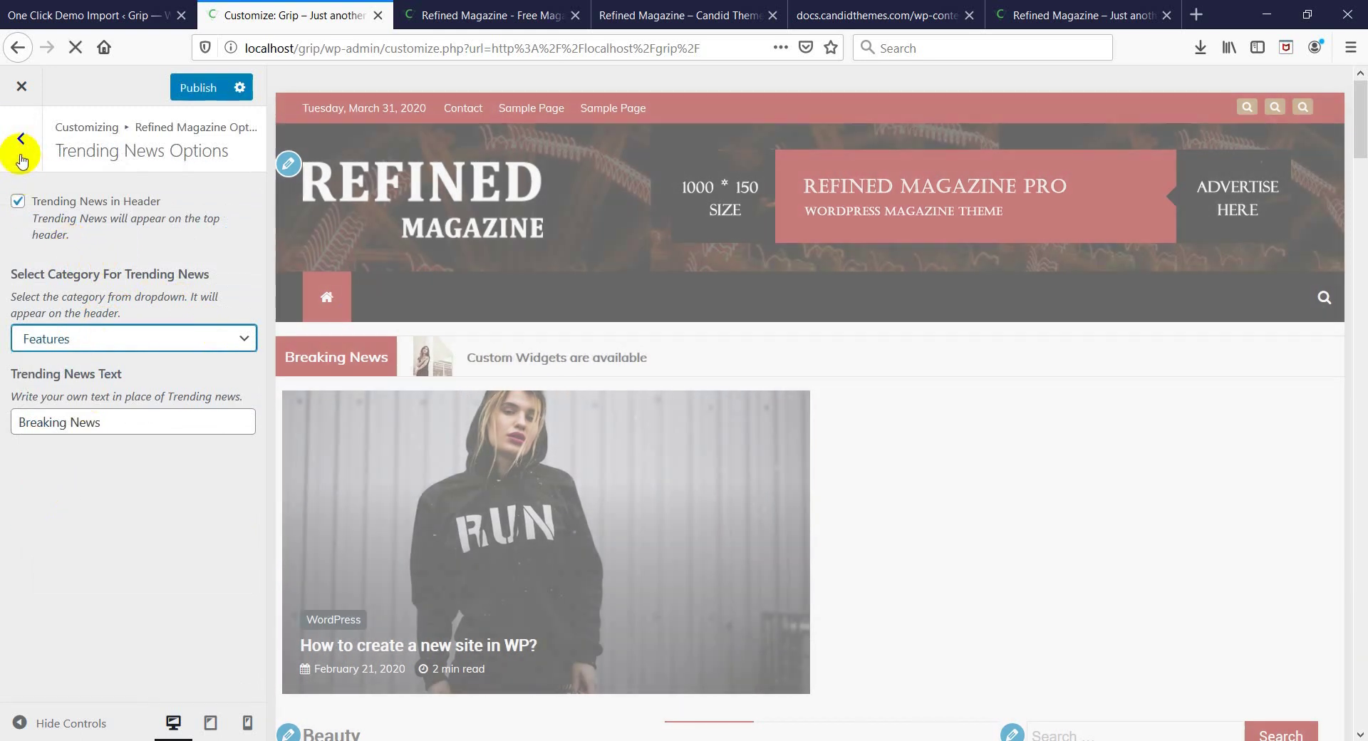
left_click(22, 143)
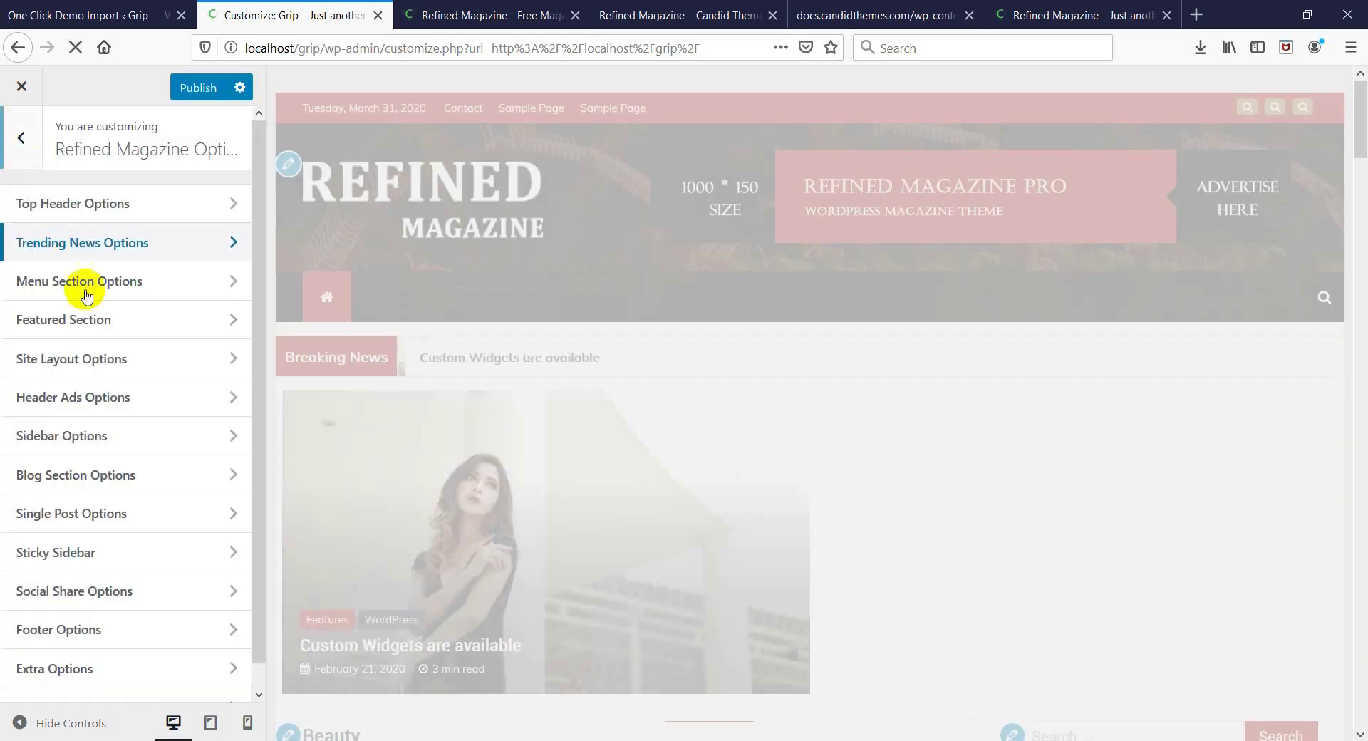
left_click(109, 293)
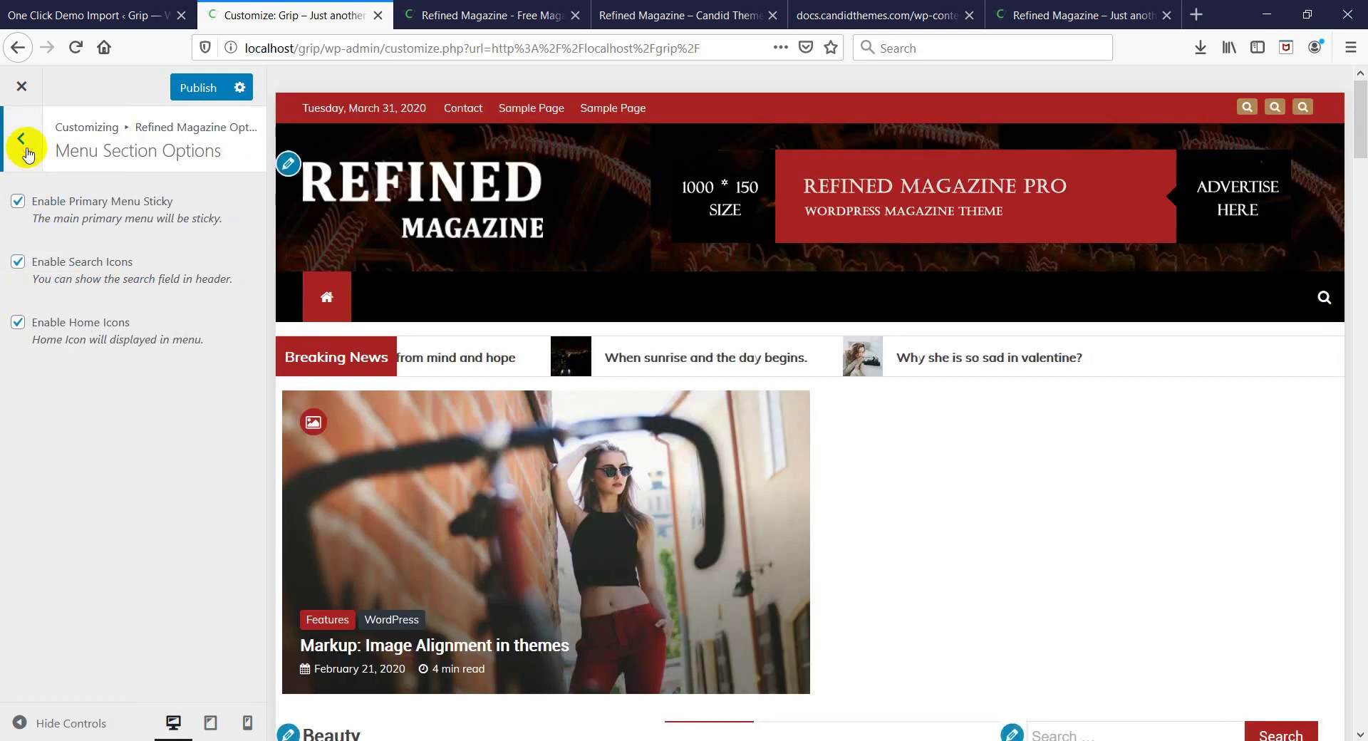
left_click(24, 144)
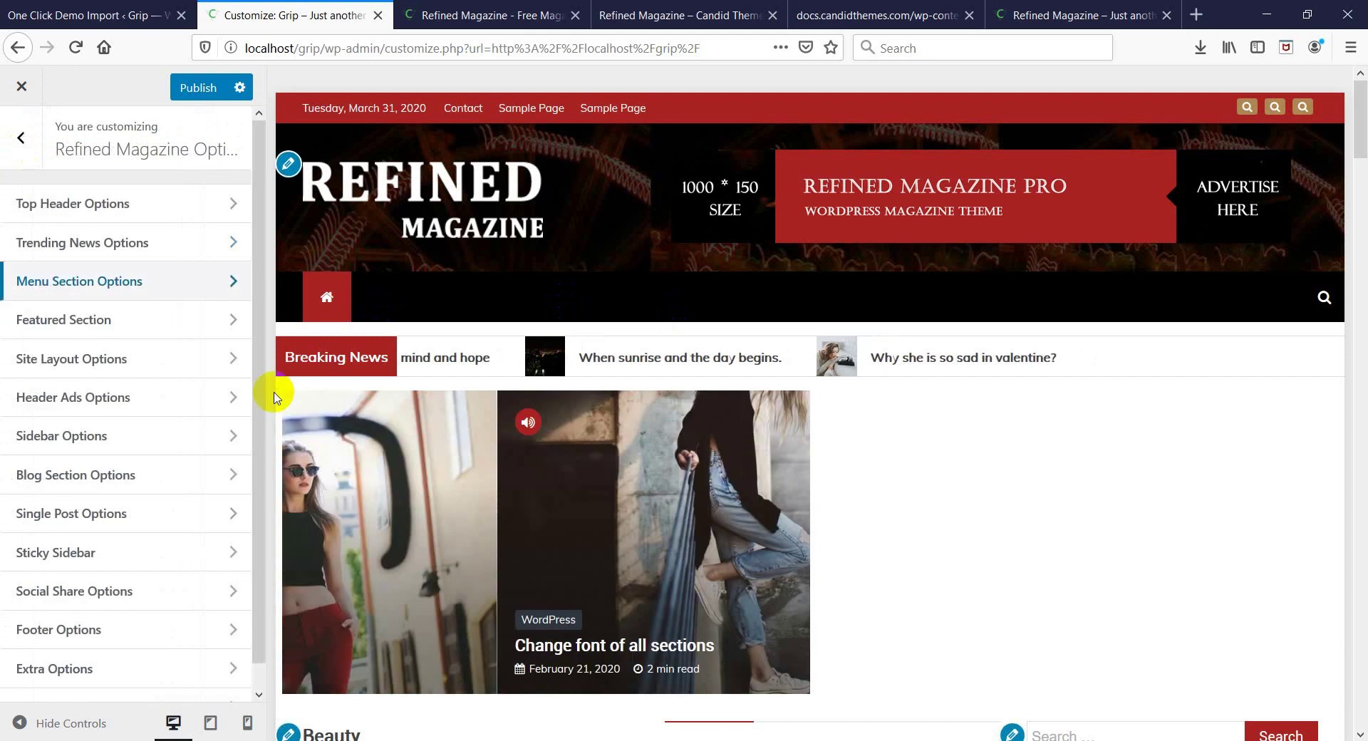
In the Featured Section, set the left section's category to Features and the right section's category to Sports
left_click(222, 327)
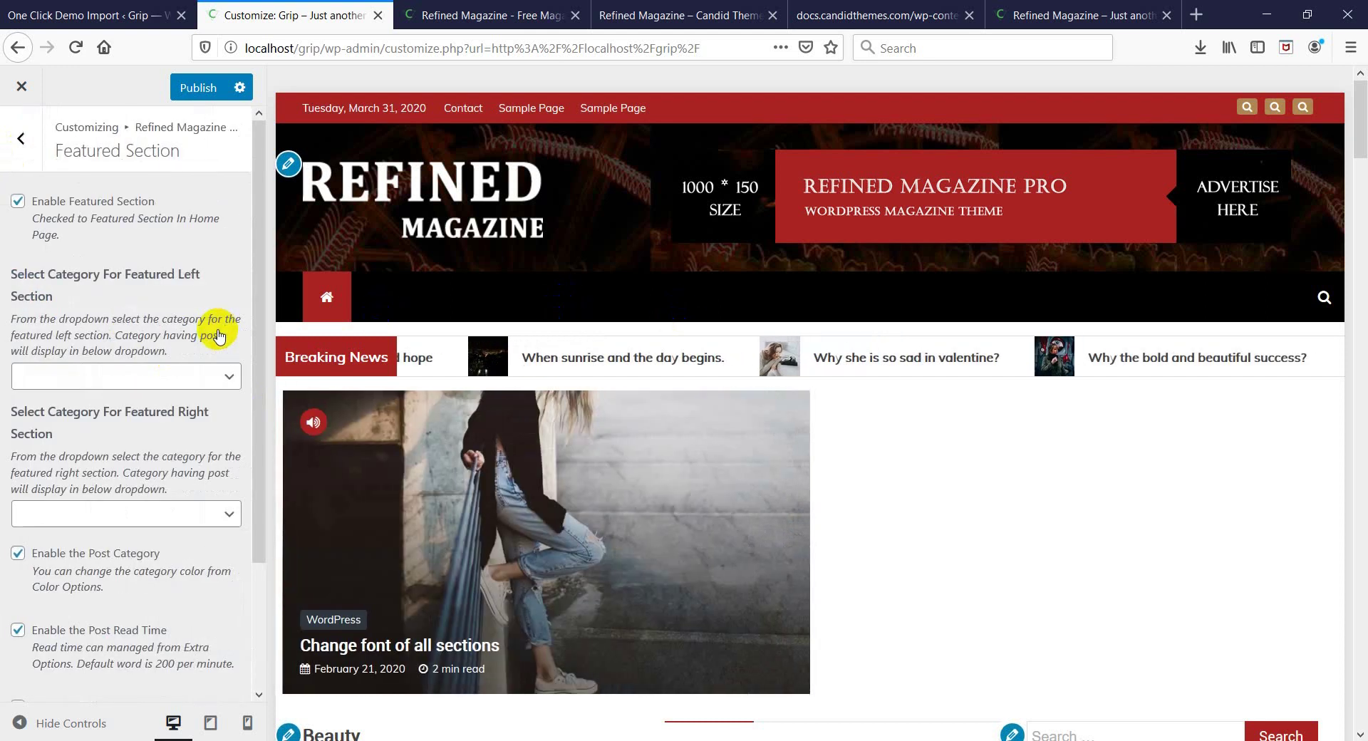
scroll(65, 296, "down", 2)
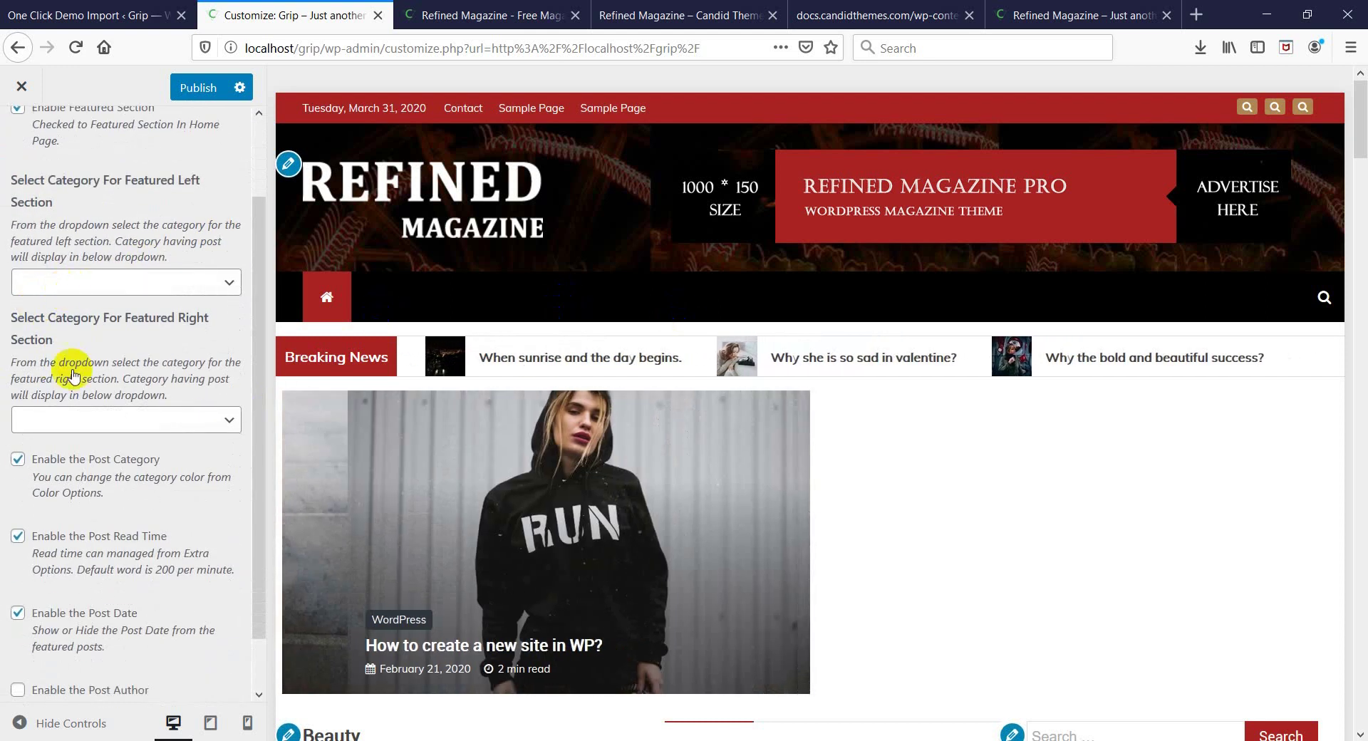
left_click(87, 285)
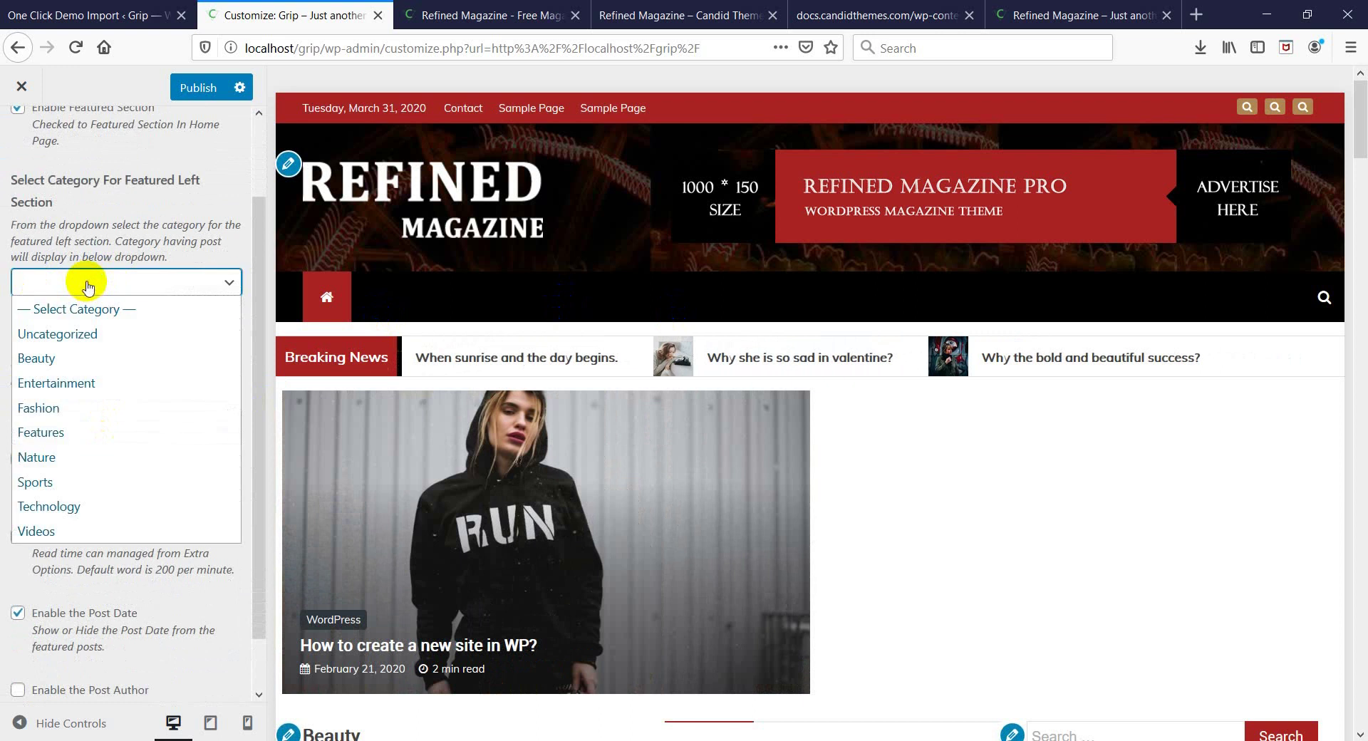
left_click(54, 438)
left_click(65, 421)
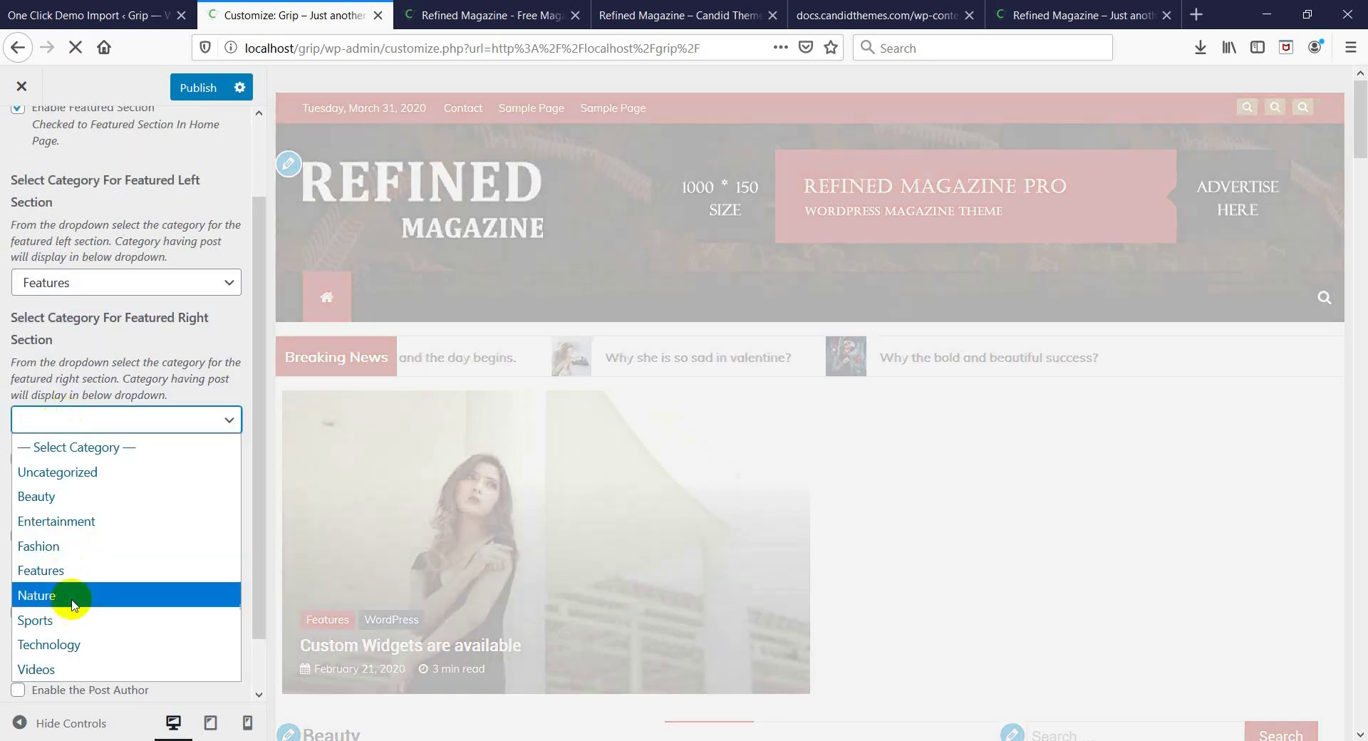
left_click(66, 618)
Enable the post author for the featured posts and return to the Refined Magazine Options list
scroll(106, 572, "down", 2)
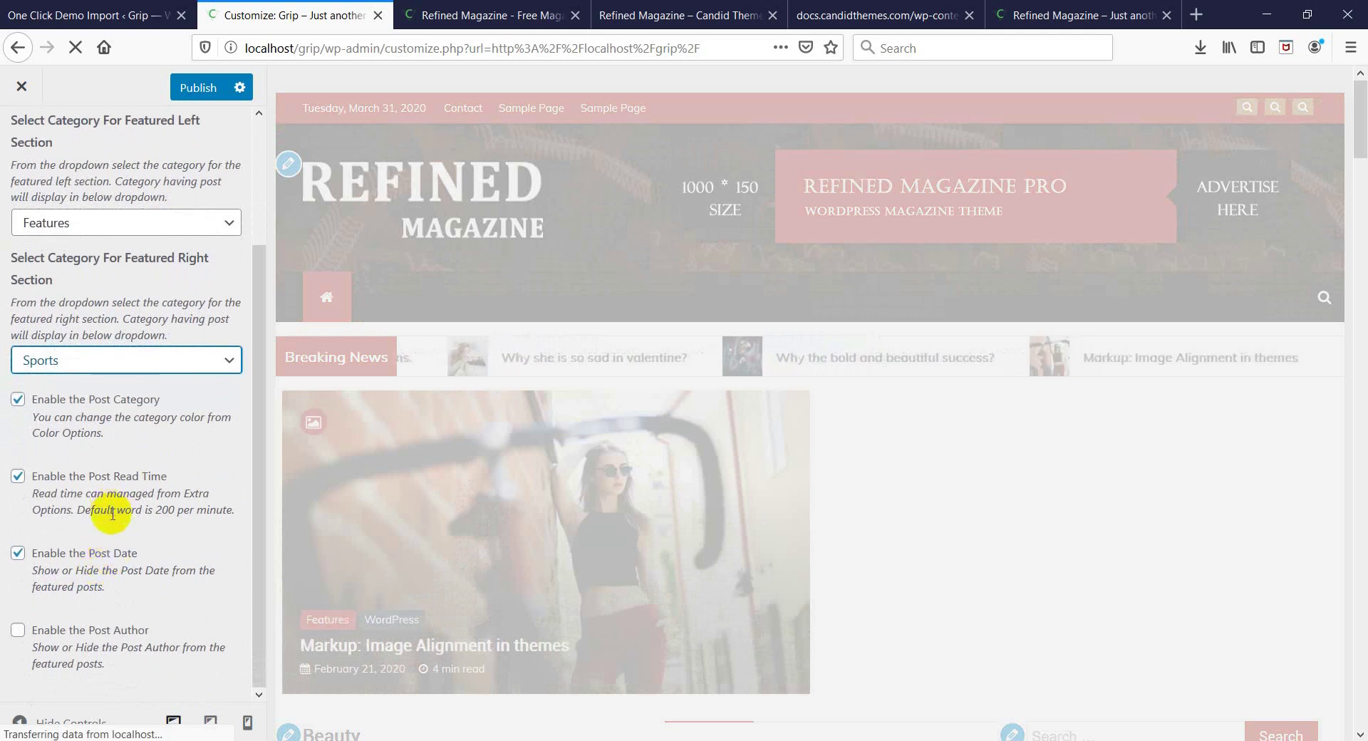
left_click(96, 636)
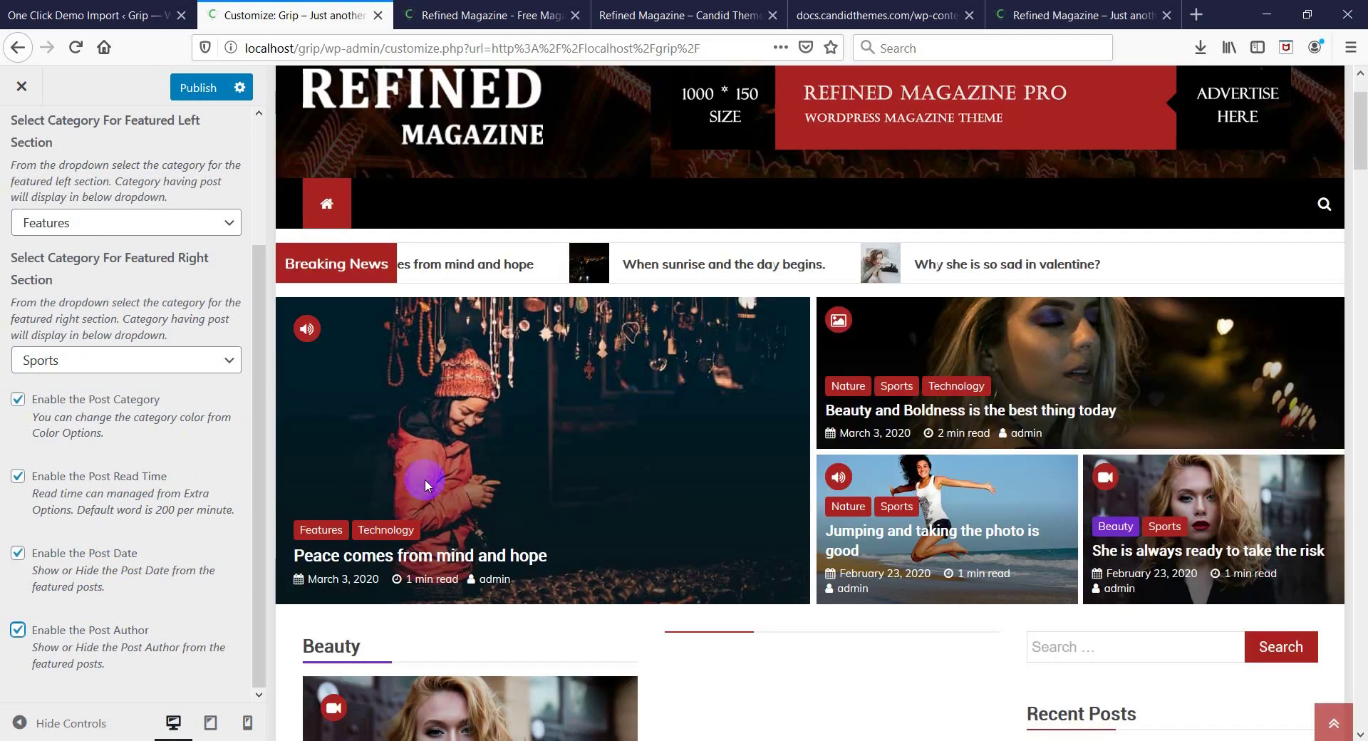
mouse_move(641, 463)
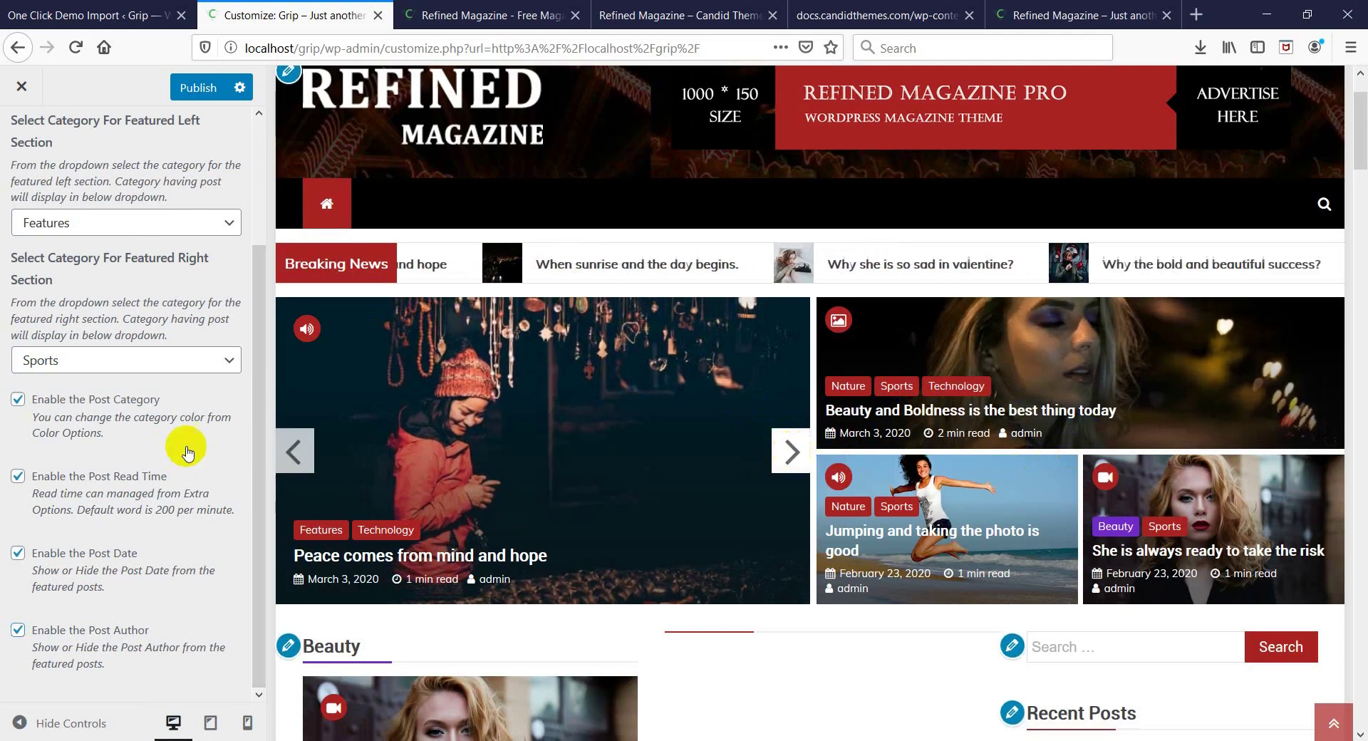
scroll(187, 451, "up", 1)
scroll(191, 455, "up", 2)
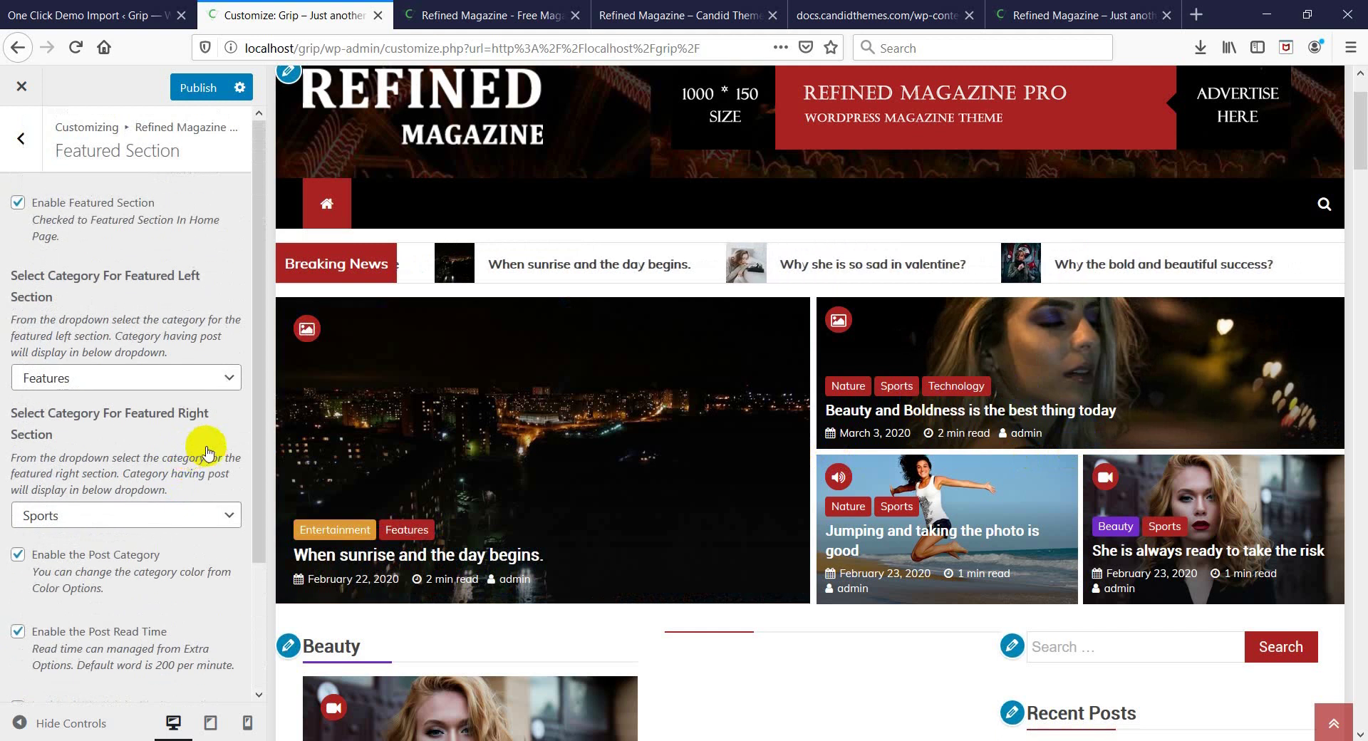
left_click(22, 139)
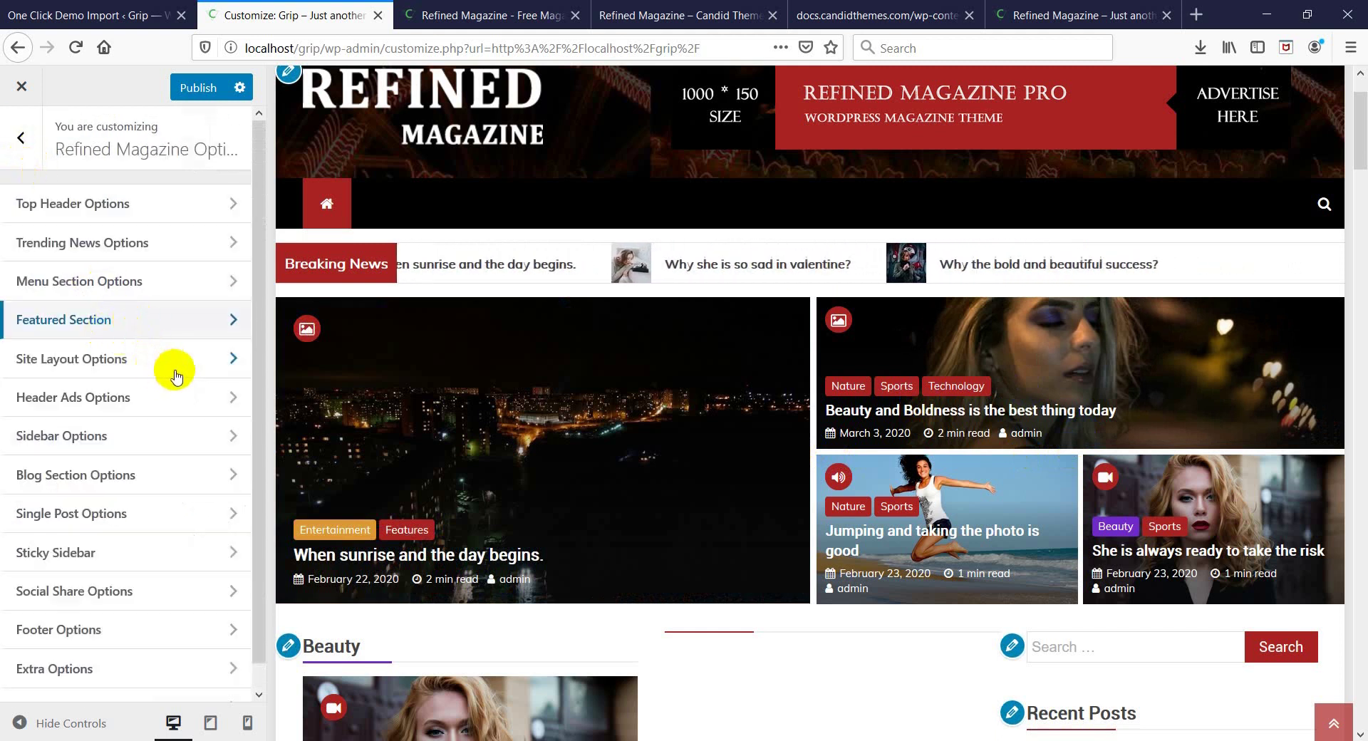
Look through the remaining Refined Magazine Options sections and return to the main Customizer settings list
scroll(703, 421, "down", 4)
scroll(697, 426, "up", 4)
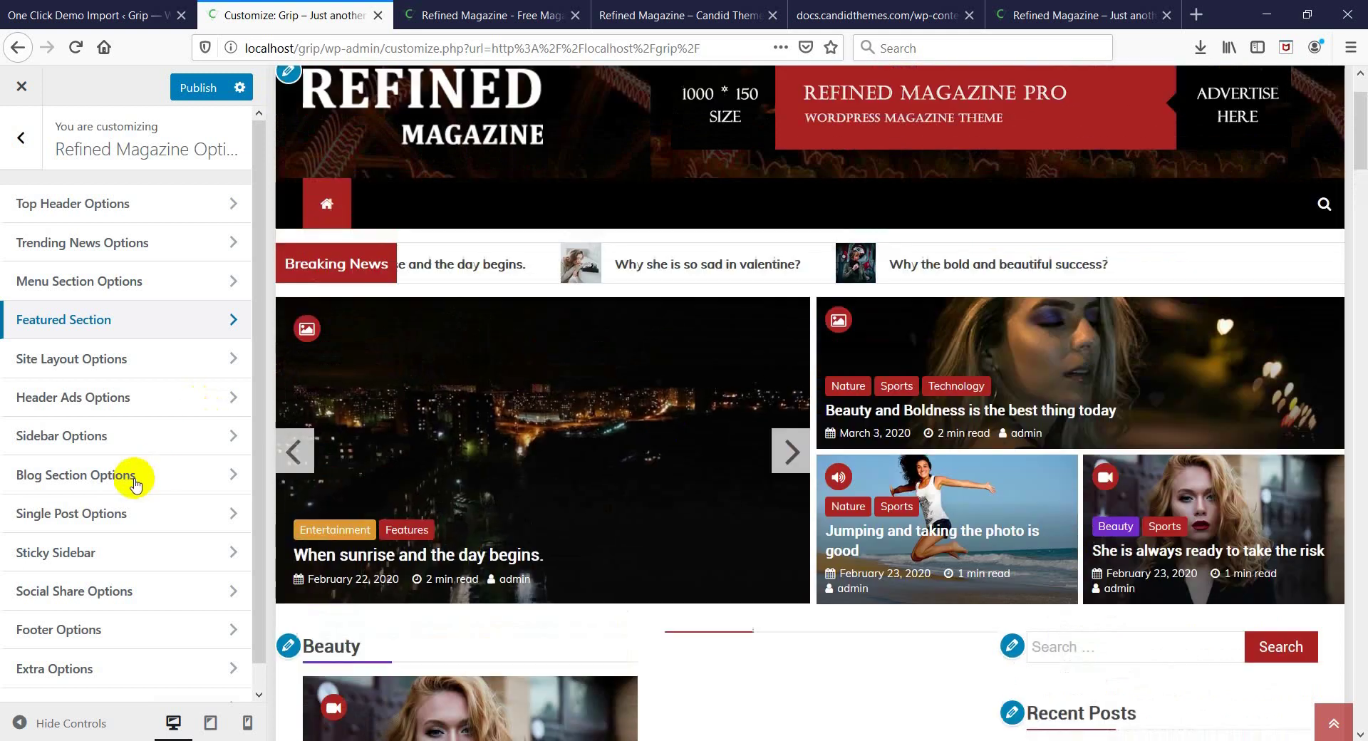
scroll(121, 428, "down", 1)
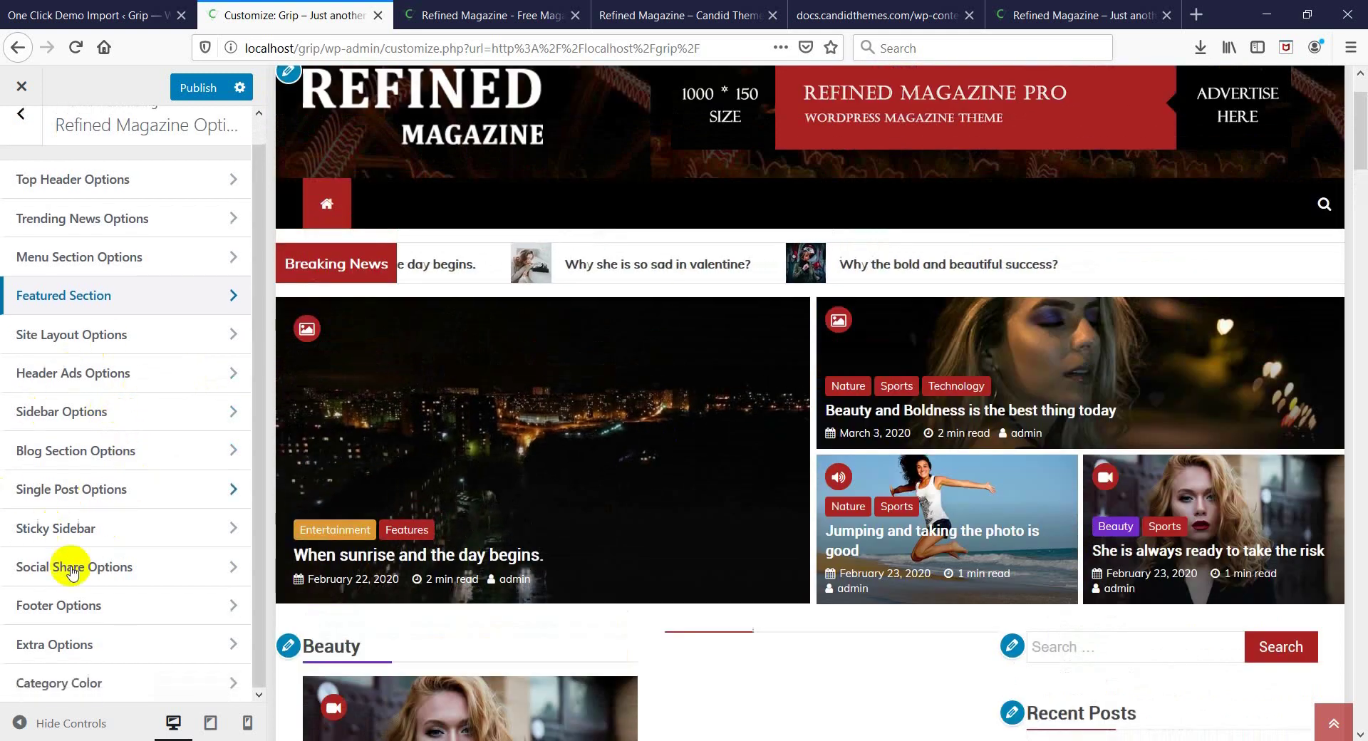
scroll(136, 531, "up", 1)
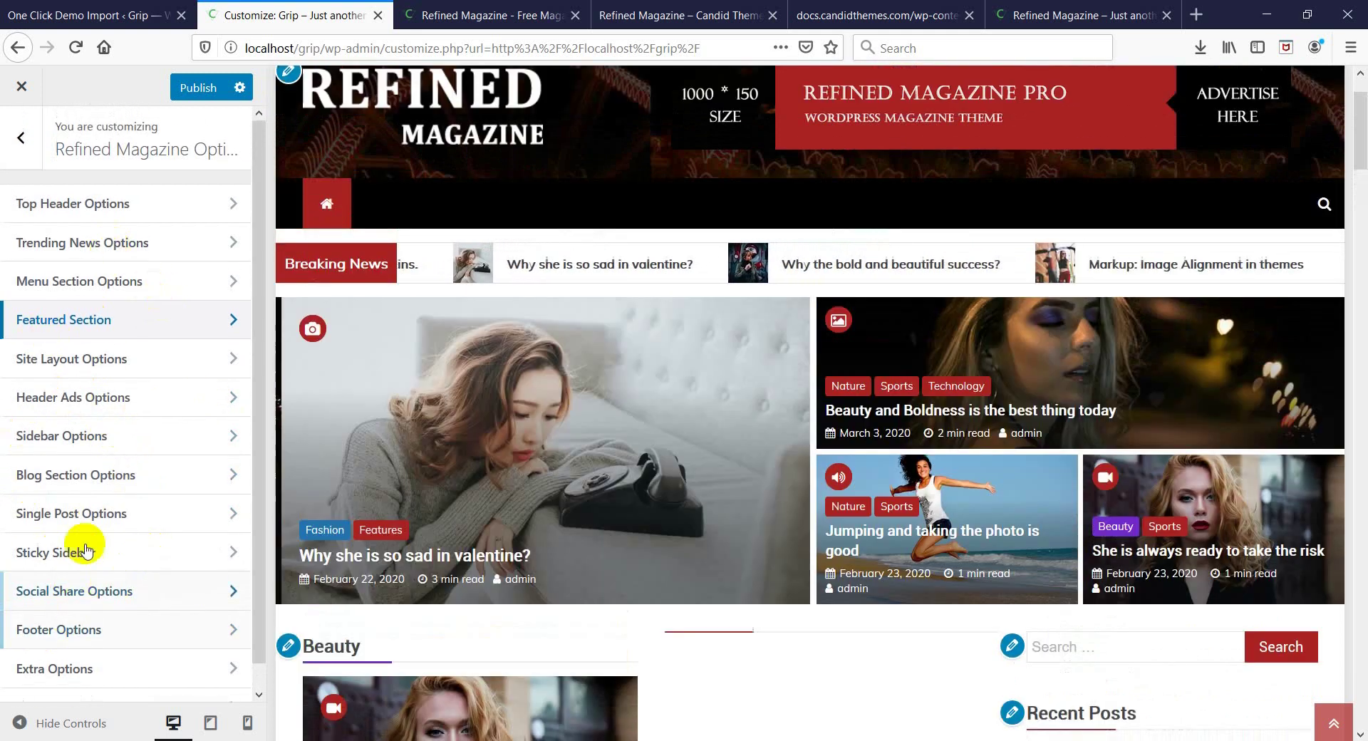
left_click(20, 141)
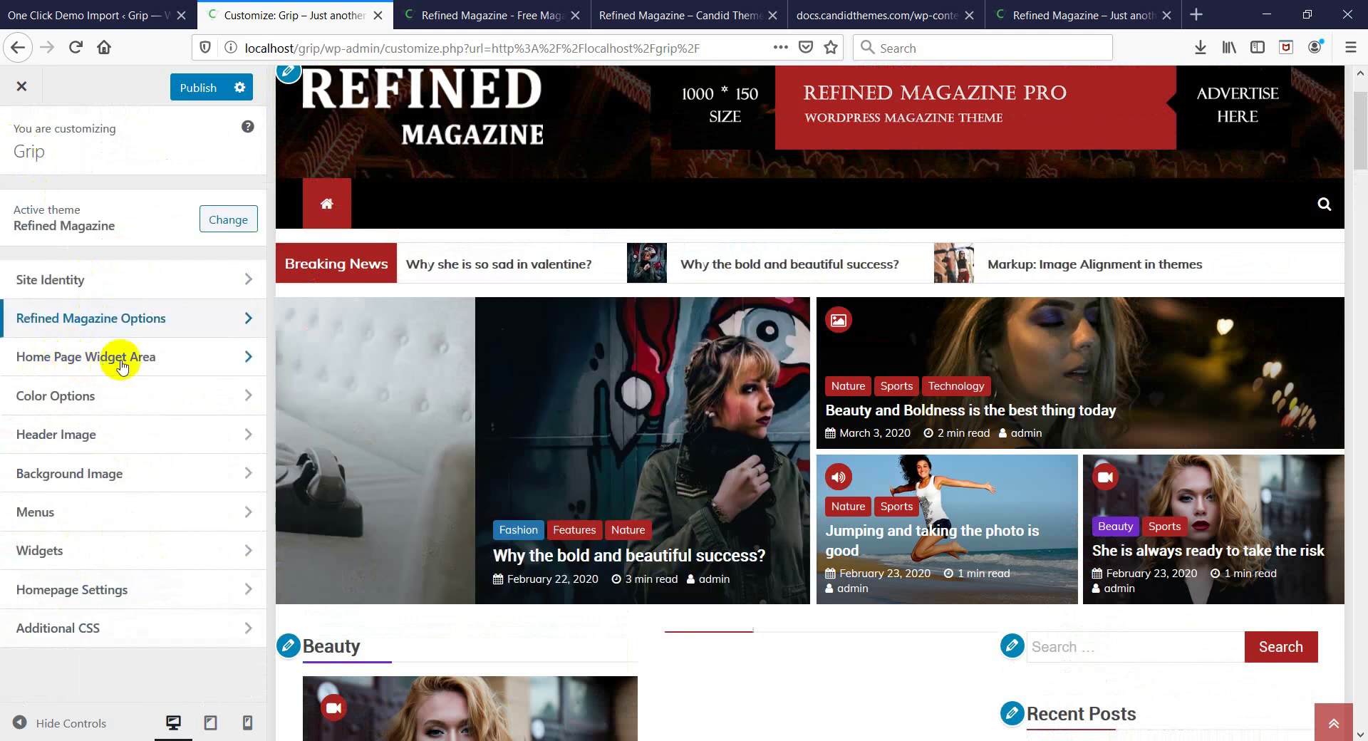
In the Home Page Widget Area, set the two-category widget's second column category to Entertainment
left_click(121, 366)
scroll(522, 385, "down", 2)
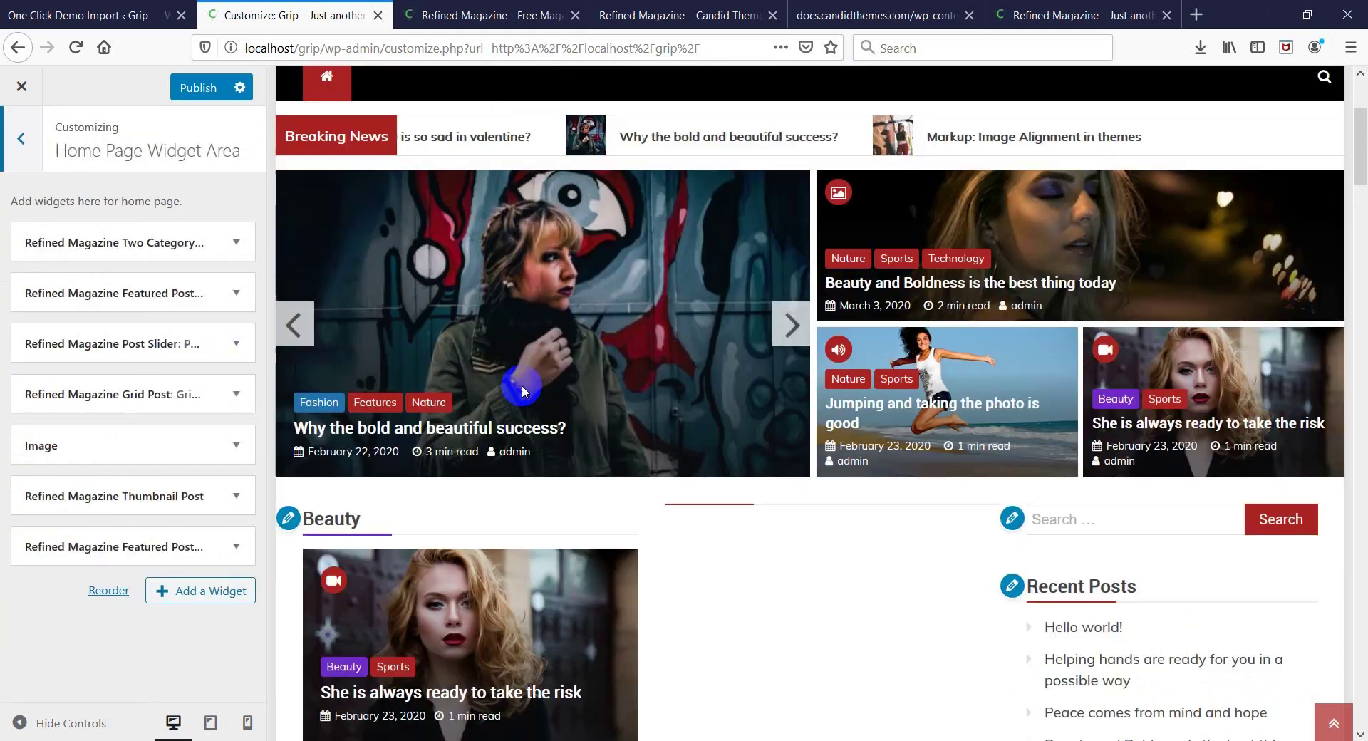
scroll(616, 400, "down", 10)
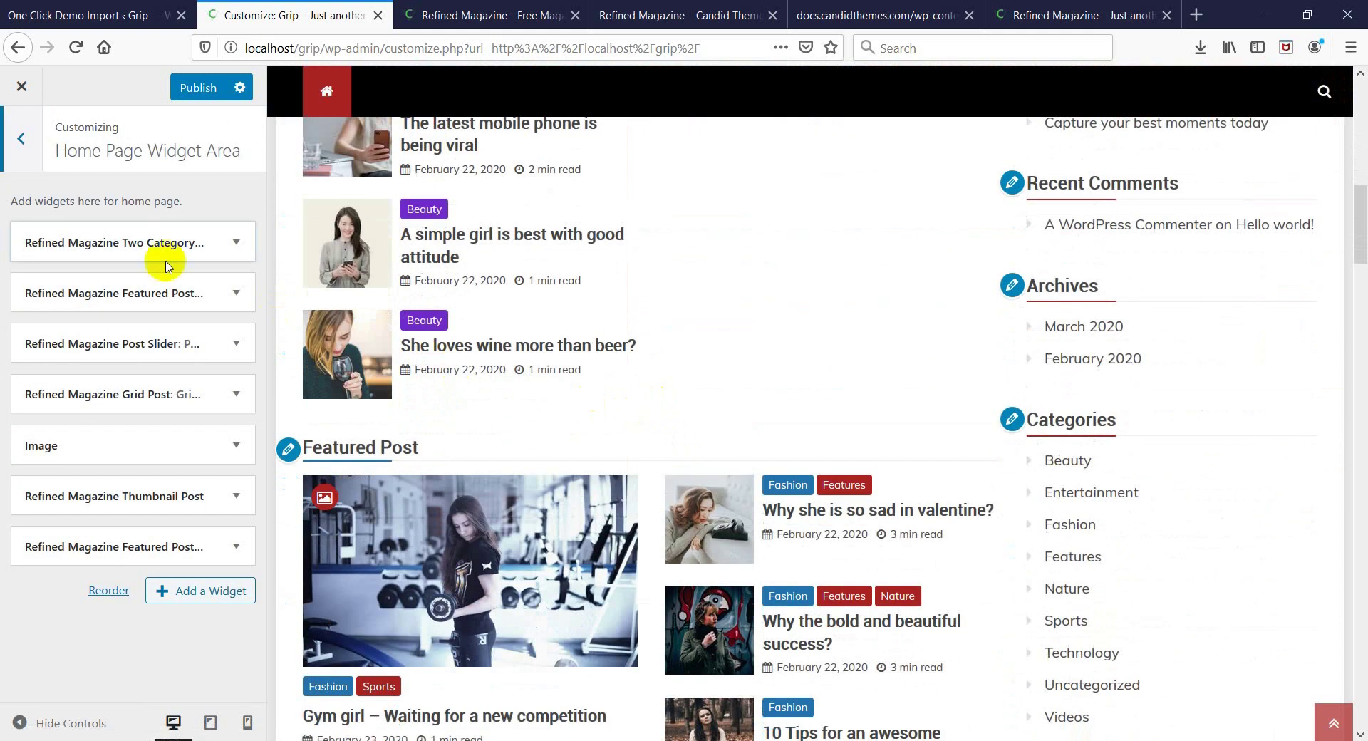
left_click(230, 244)
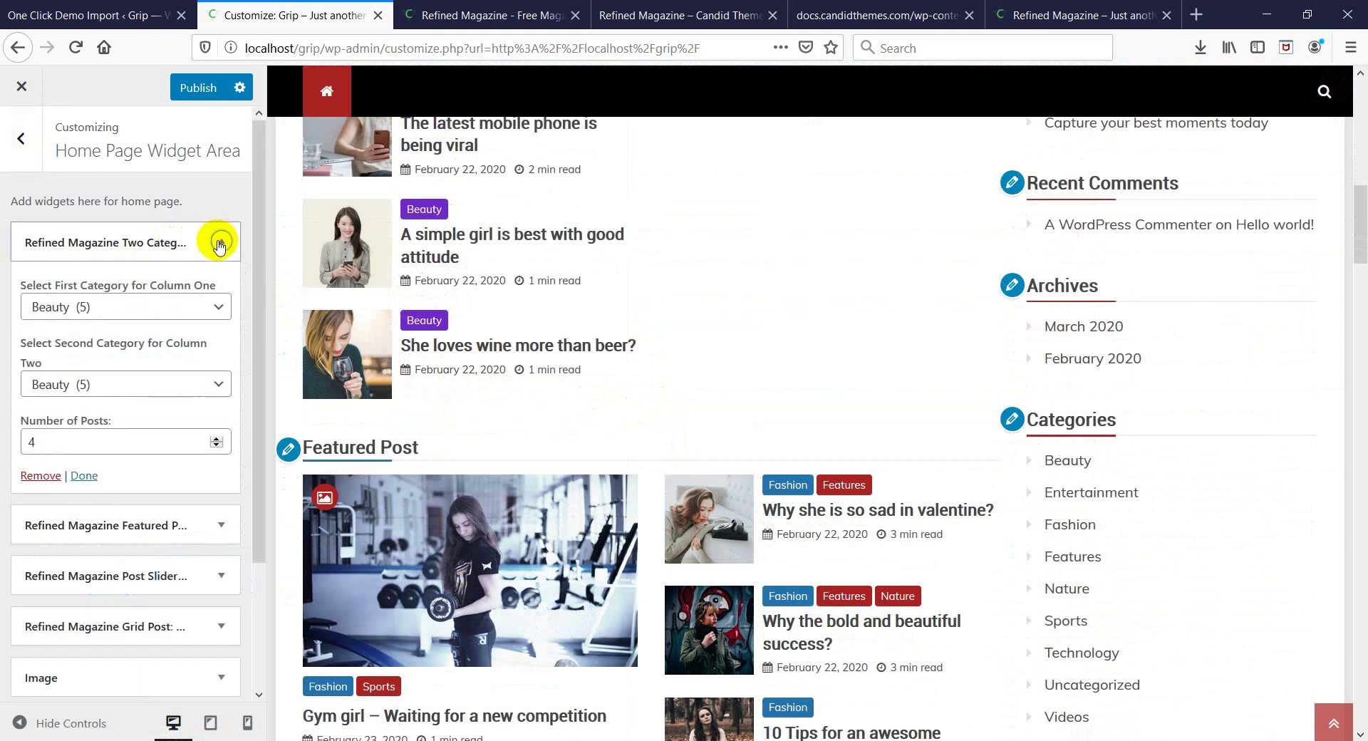
left_click(220, 245)
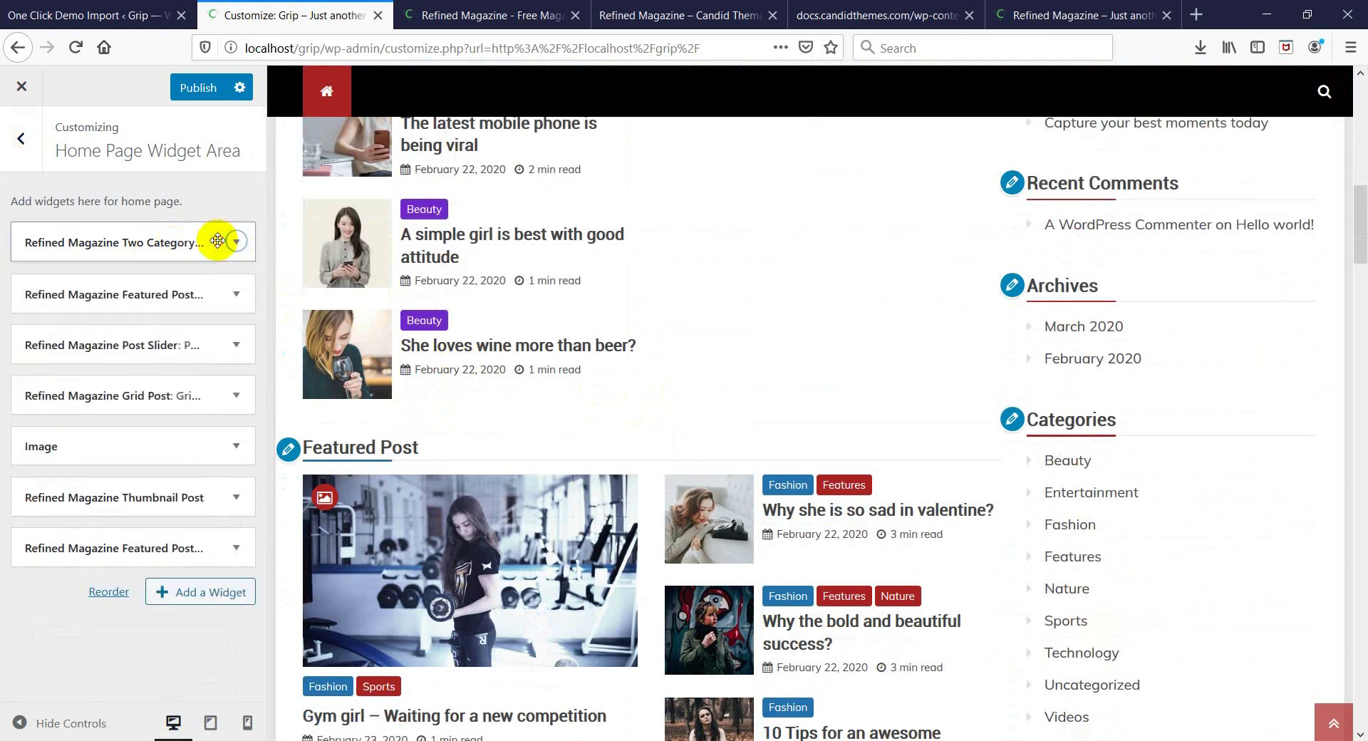
left_click(218, 243)
left_click(218, 241)
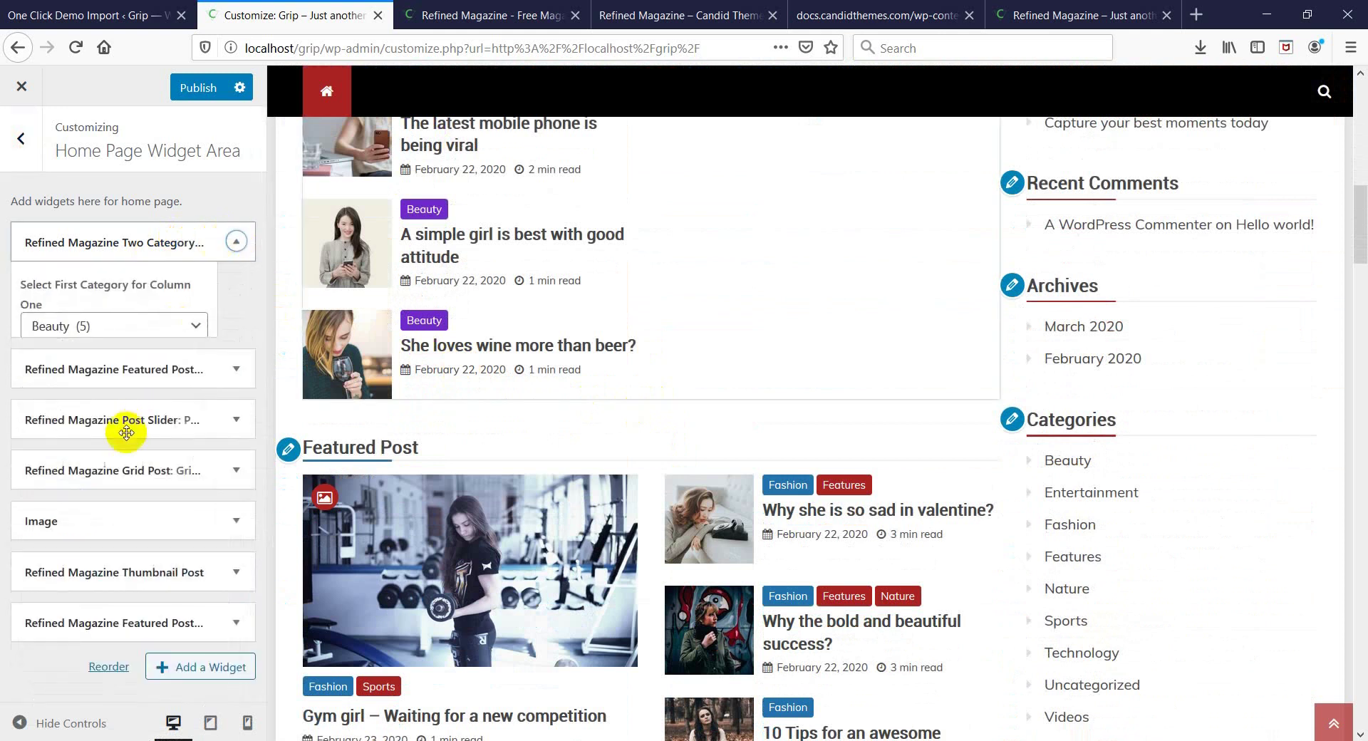
left_click(205, 242)
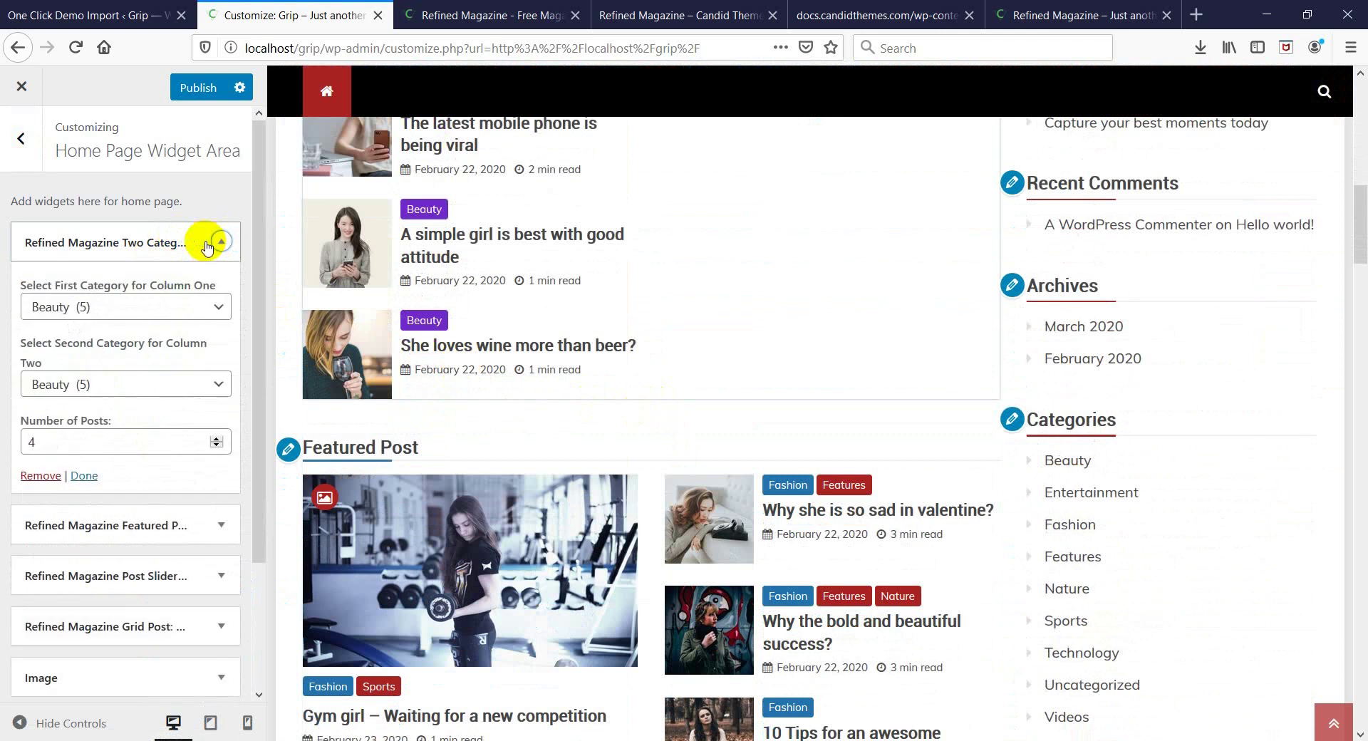
left_click(108, 385)
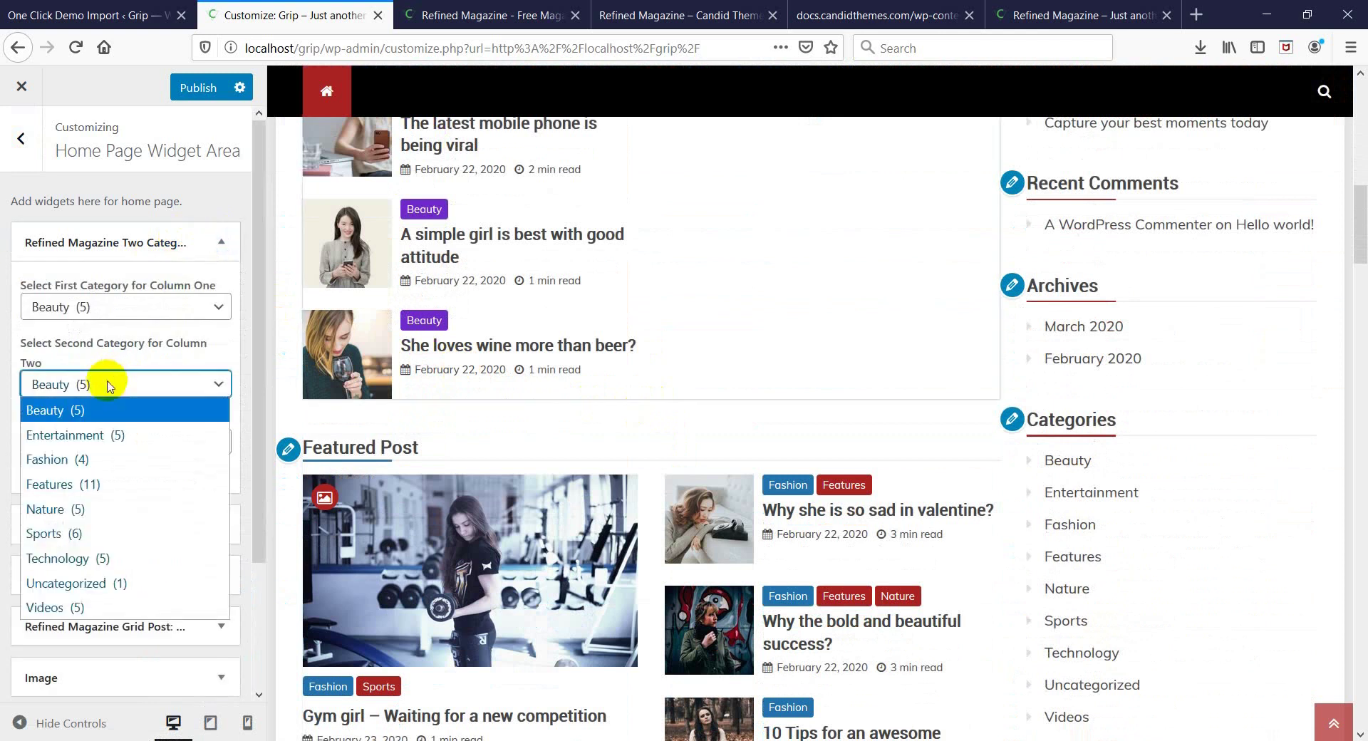
left_click(92, 434)
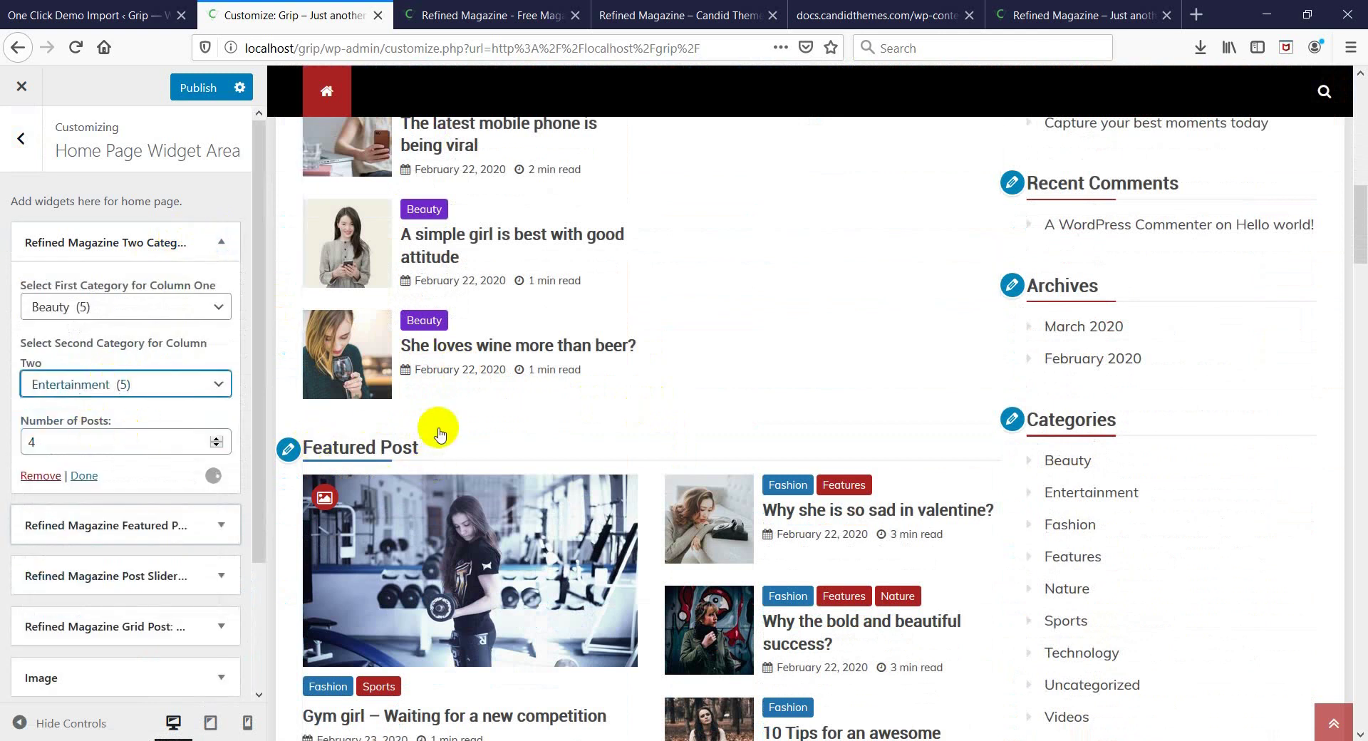
Examine the homepage preview from the two category columns down through the post slider and Grid Posts News section
scroll(440, 434, "up", 6)
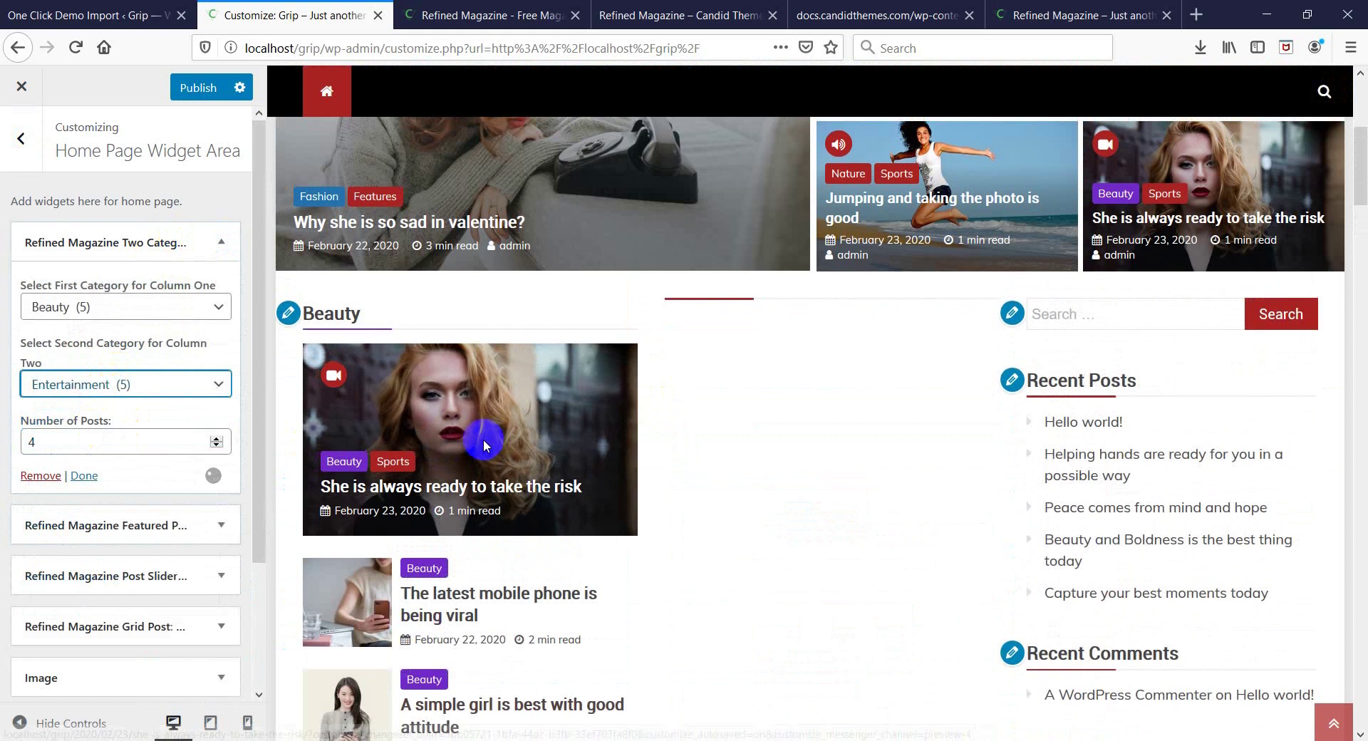
left_click(481, 442)
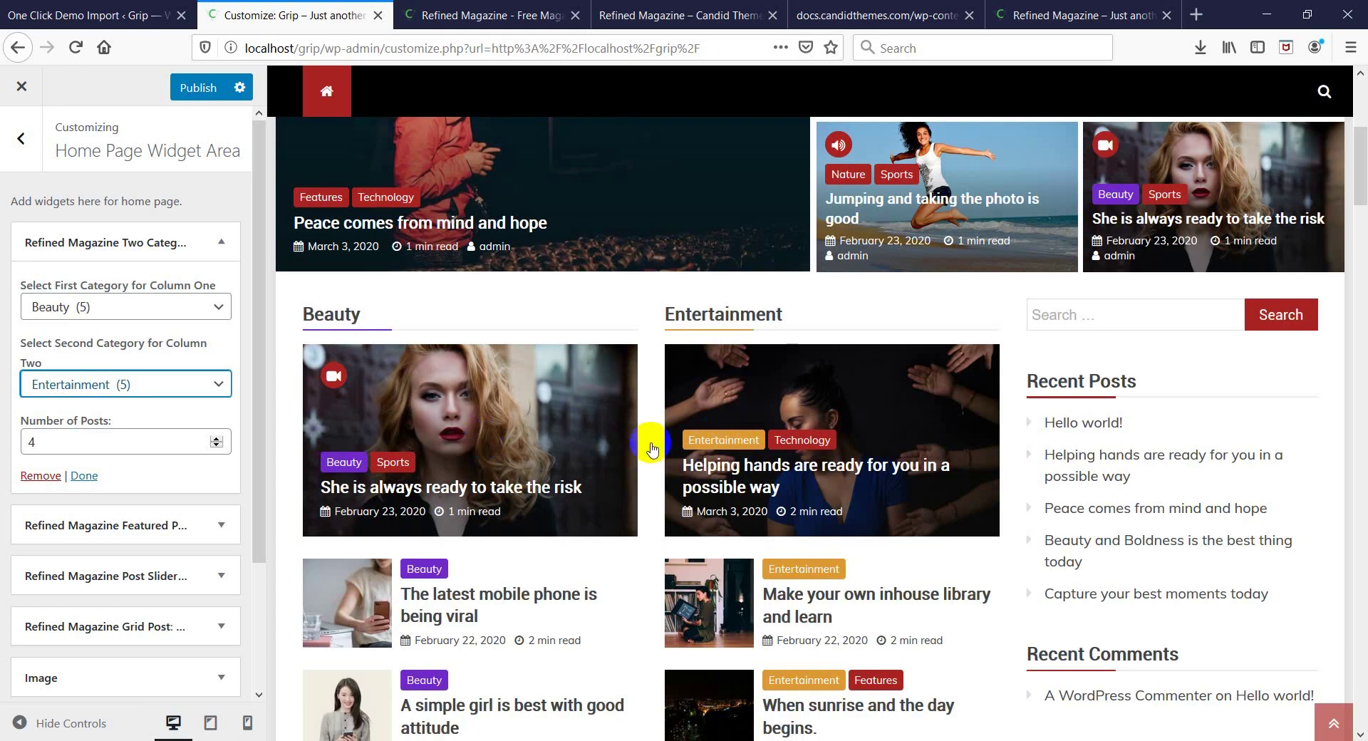
scroll(579, 433, "down", 4)
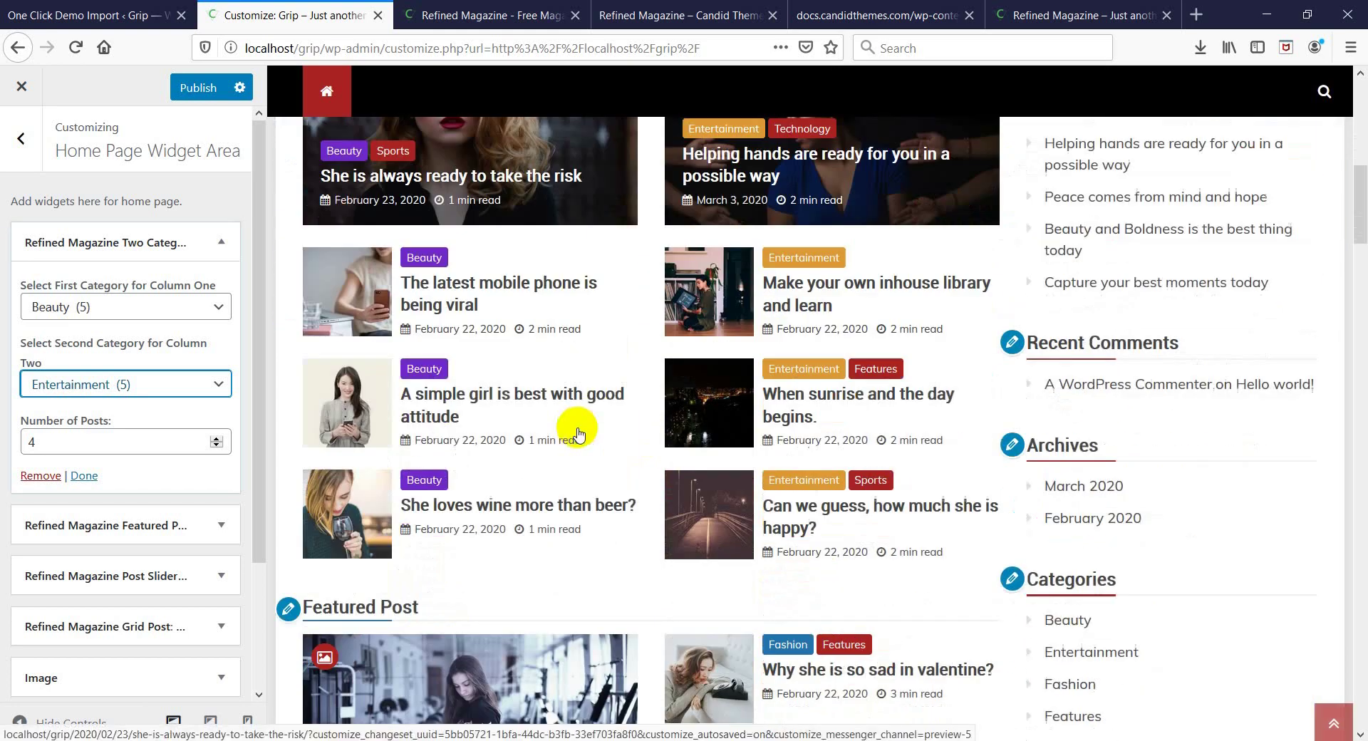
scroll(578, 433, "down", 12)
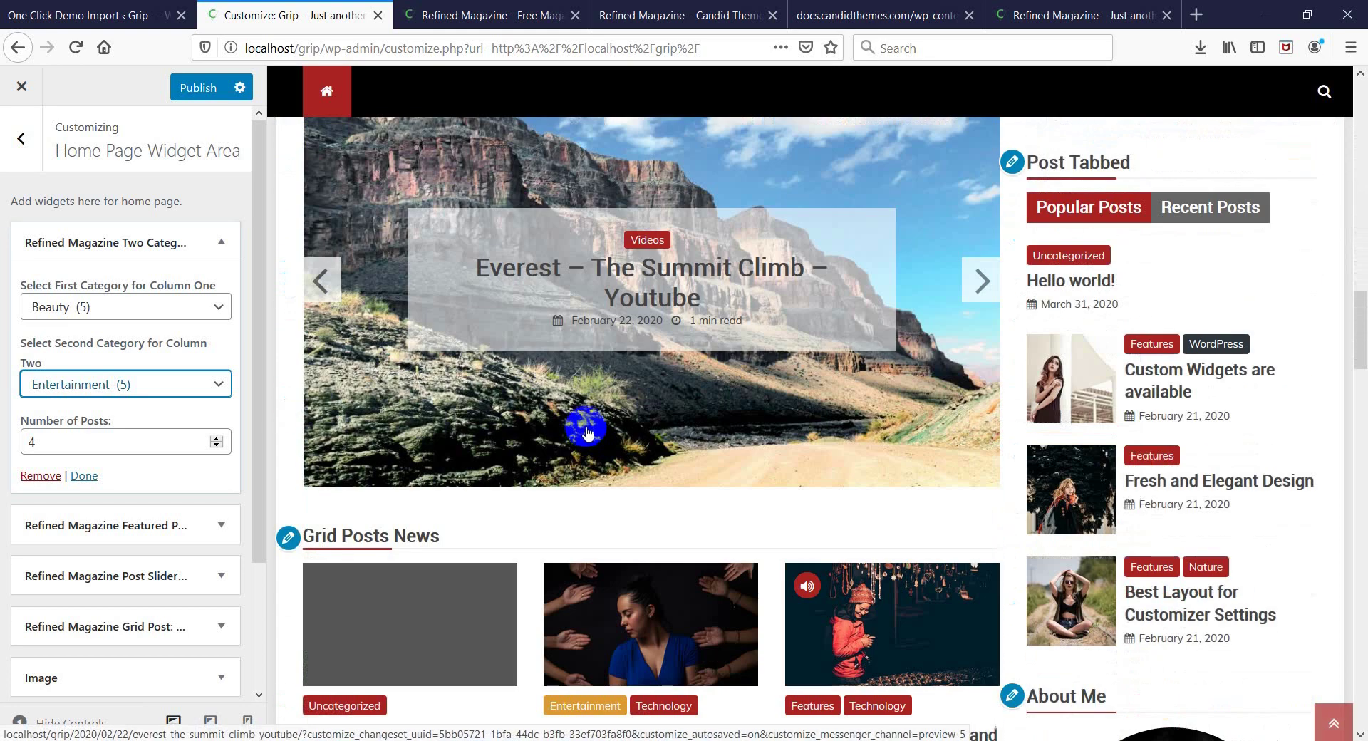
scroll(586, 432, "down", 10)
scroll(585, 432, "up", 6)
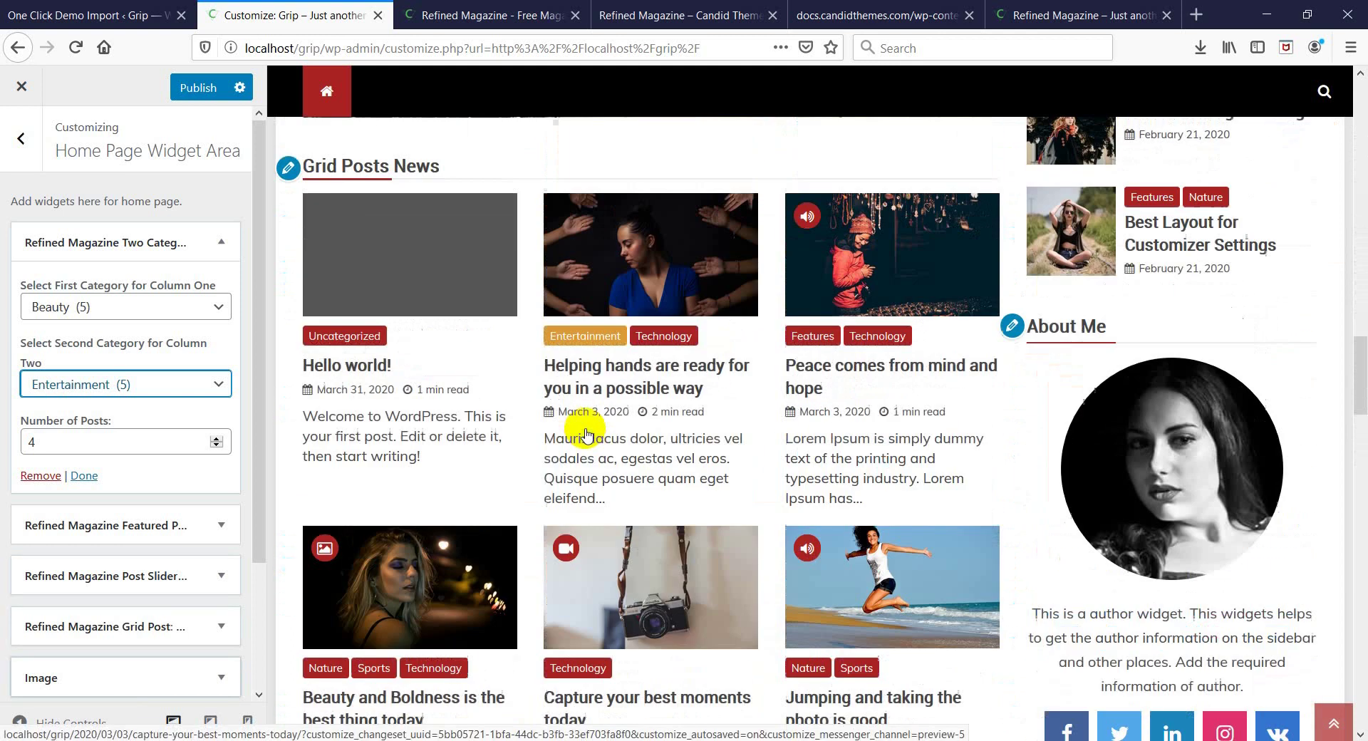
Check the rest of the homepage preview down to the footer and publish the Home Page Widget Area changes
scroll(585, 433, "up", 2)
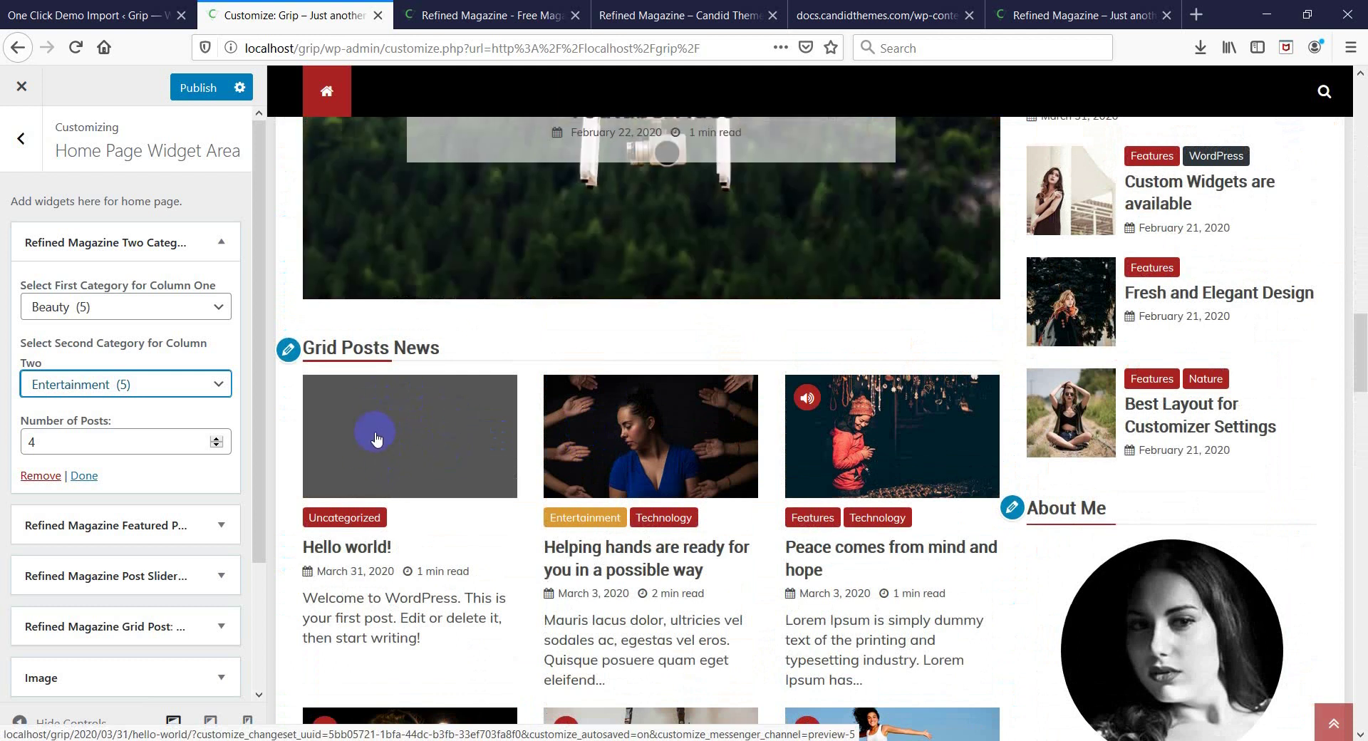
scroll(576, 477, "down", 15)
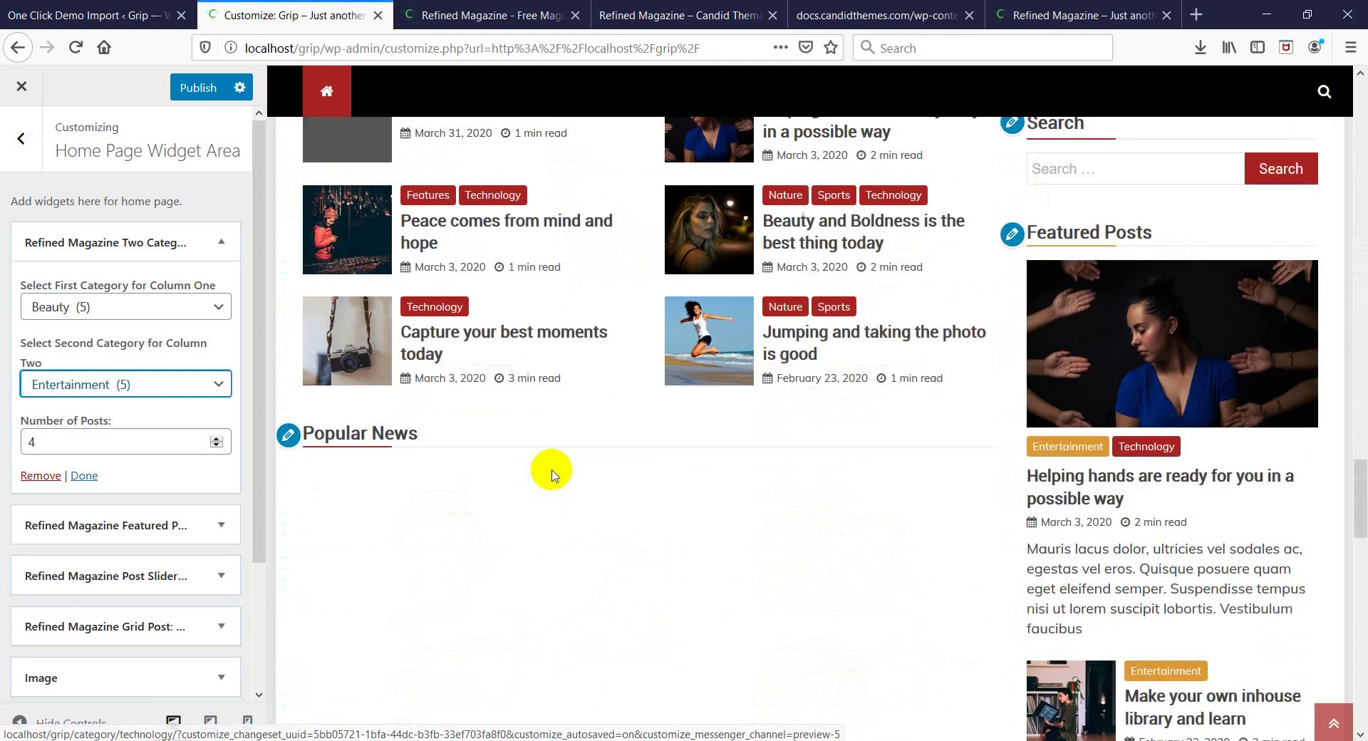
scroll(549, 471, "up", 3)
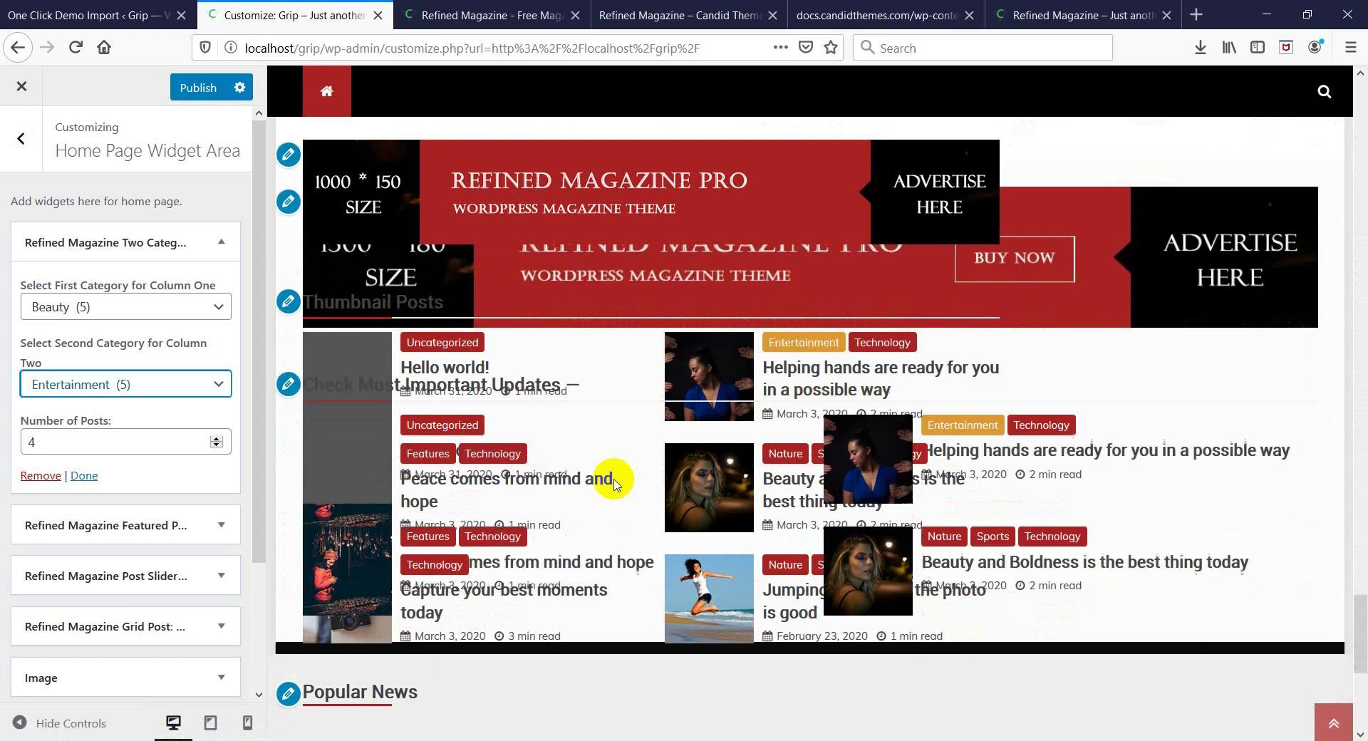
scroll(613, 476, "down", 1)
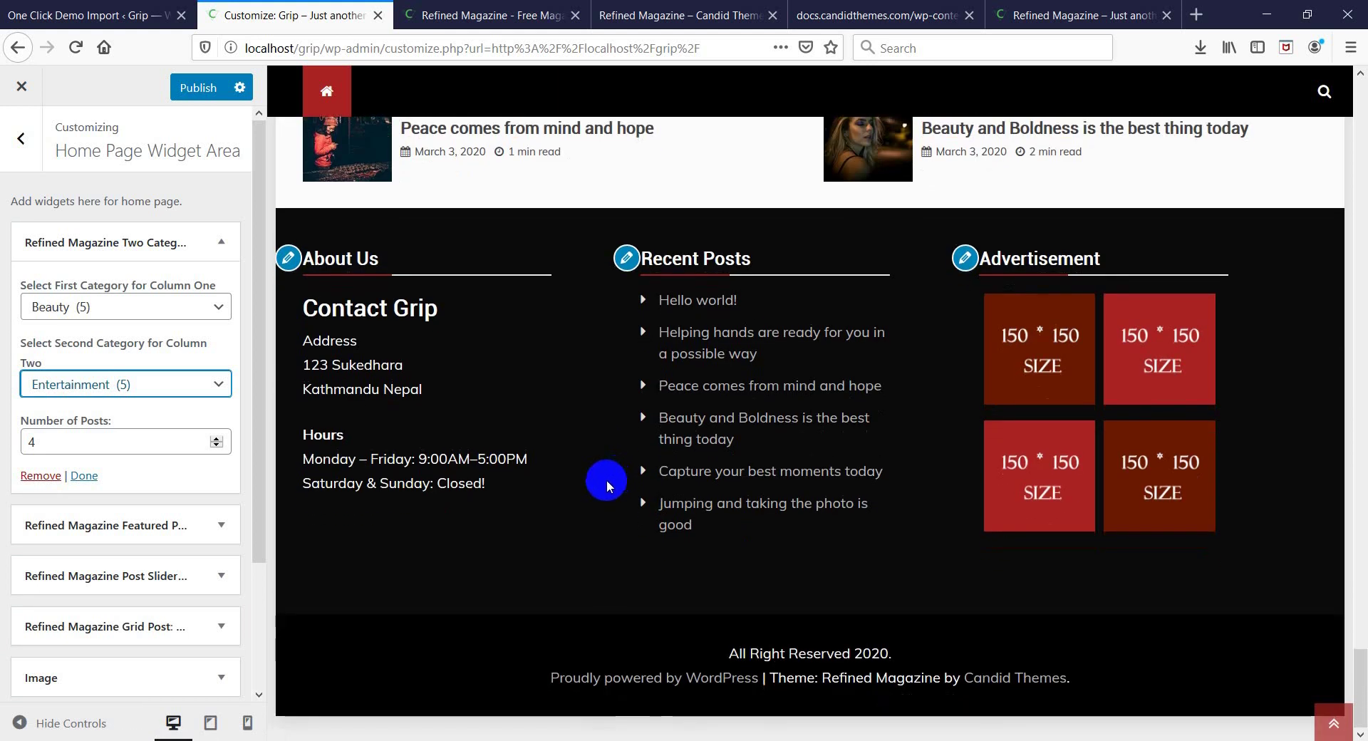
left_click(1335, 727)
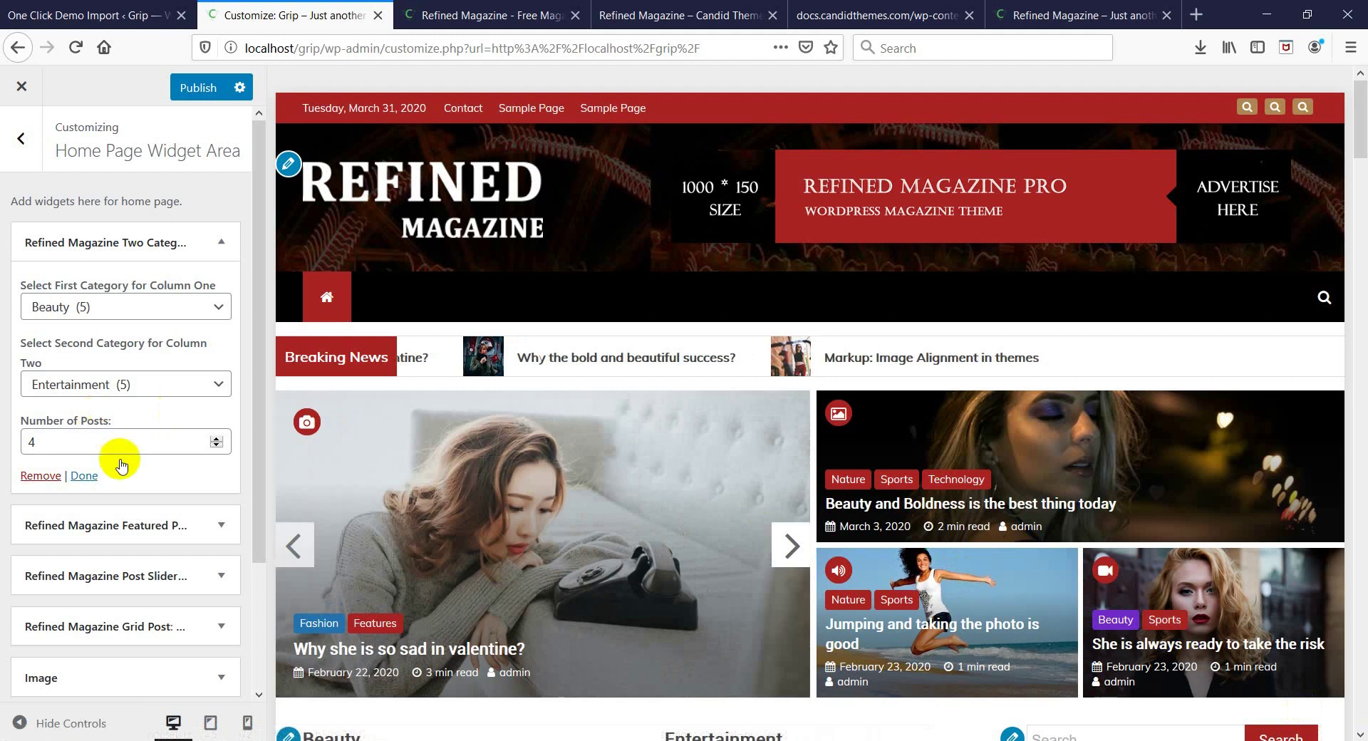
scroll(114, 435, "down", 2)
scroll(115, 420, "up", 2)
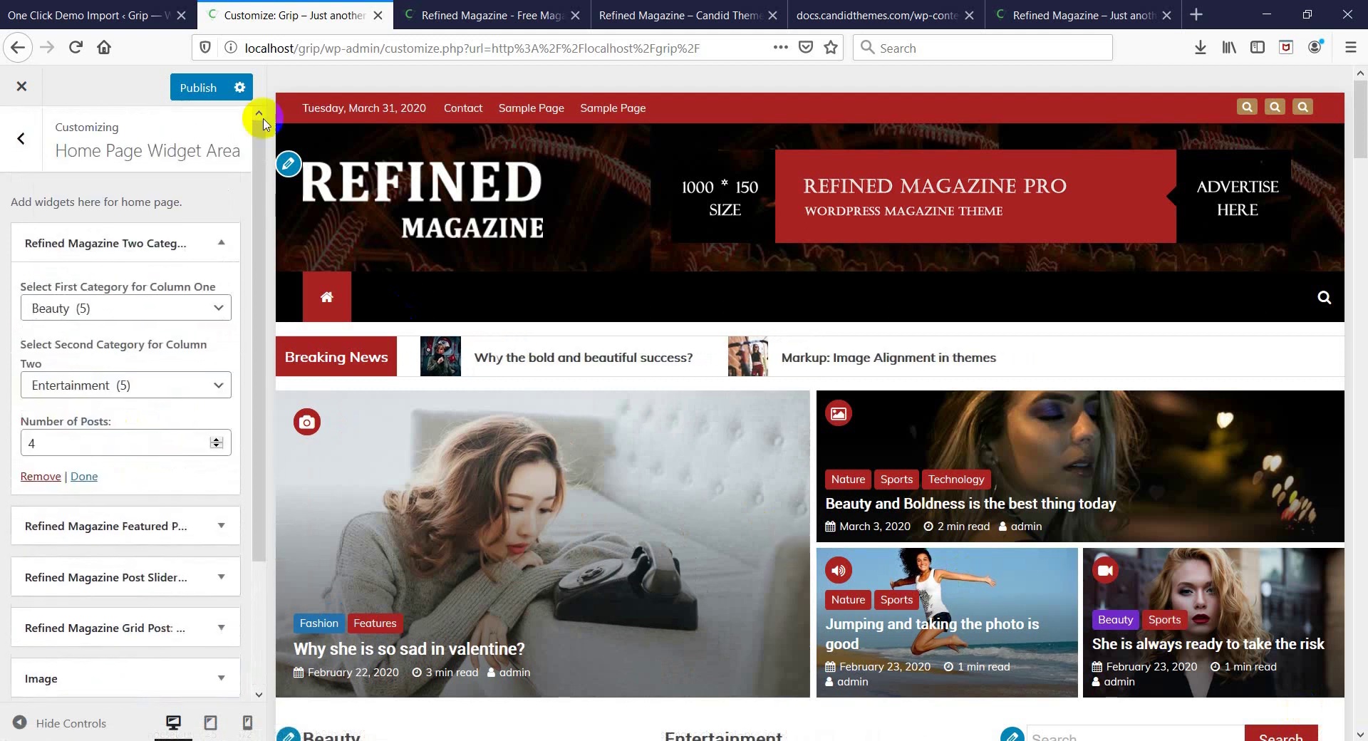
left_click(182, 89)
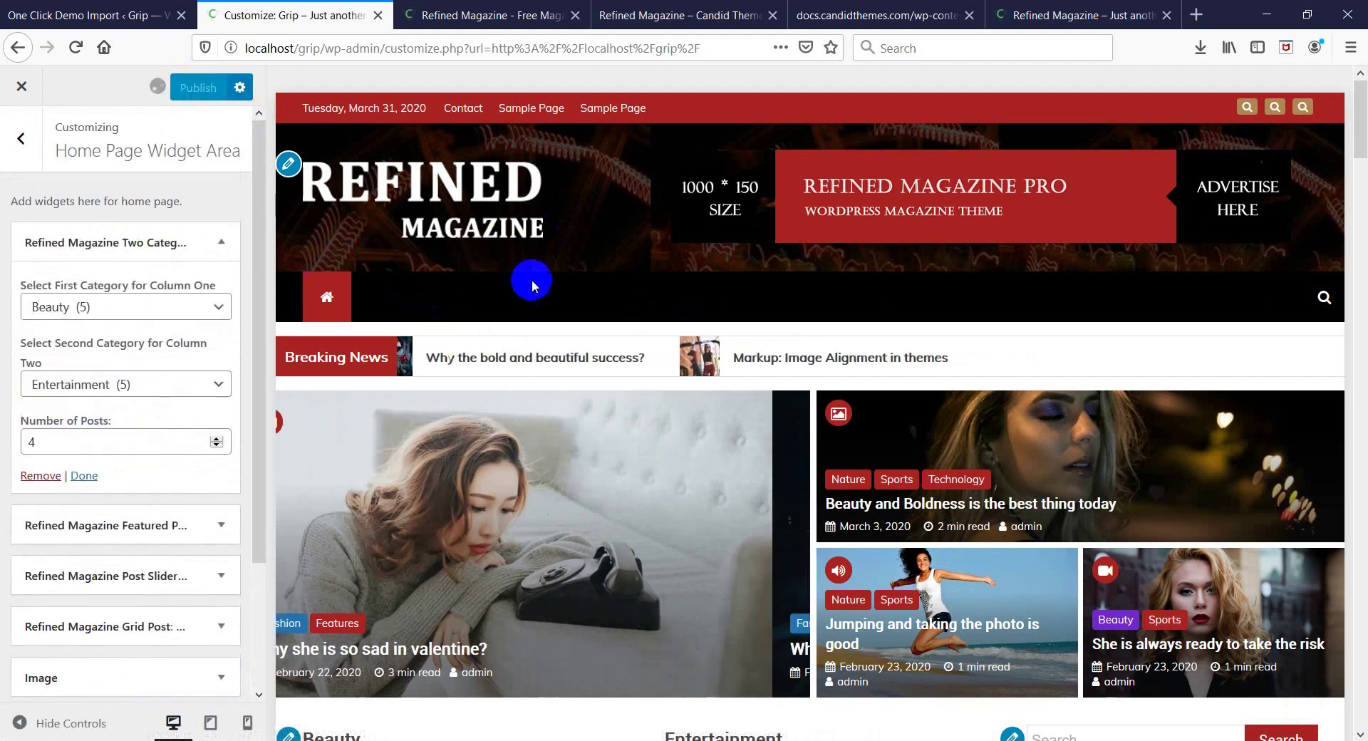
In the Customizer's Menus settings, assign the Primary menu to the Primary location
left_click(9, 144)
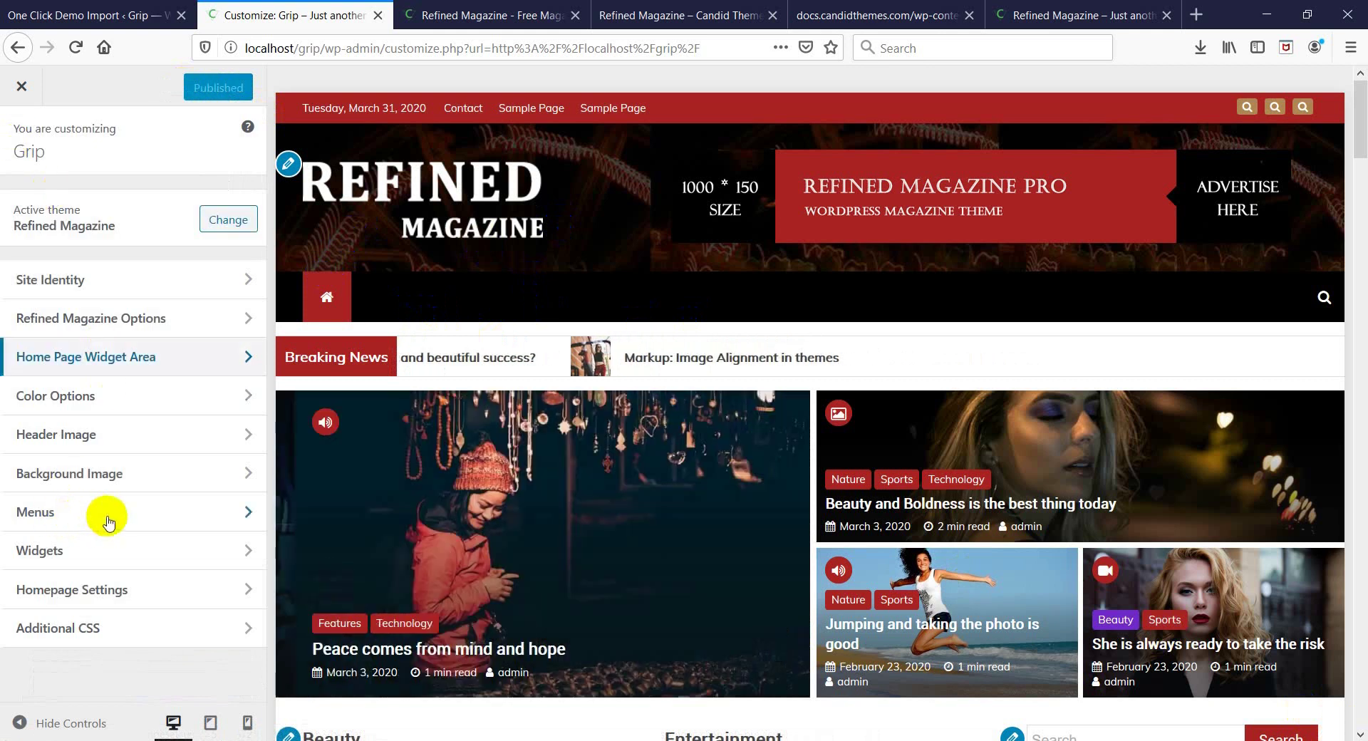
left_click(190, 524)
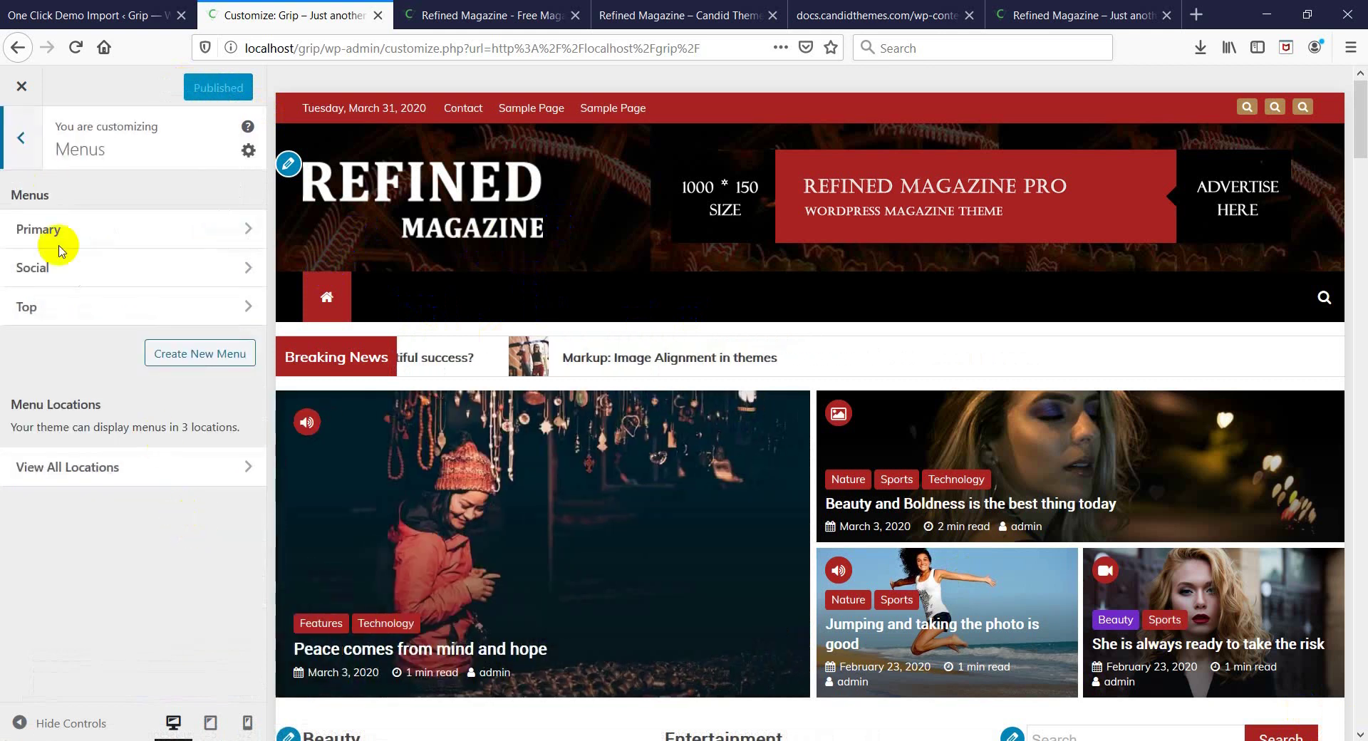
left_click(187, 229)
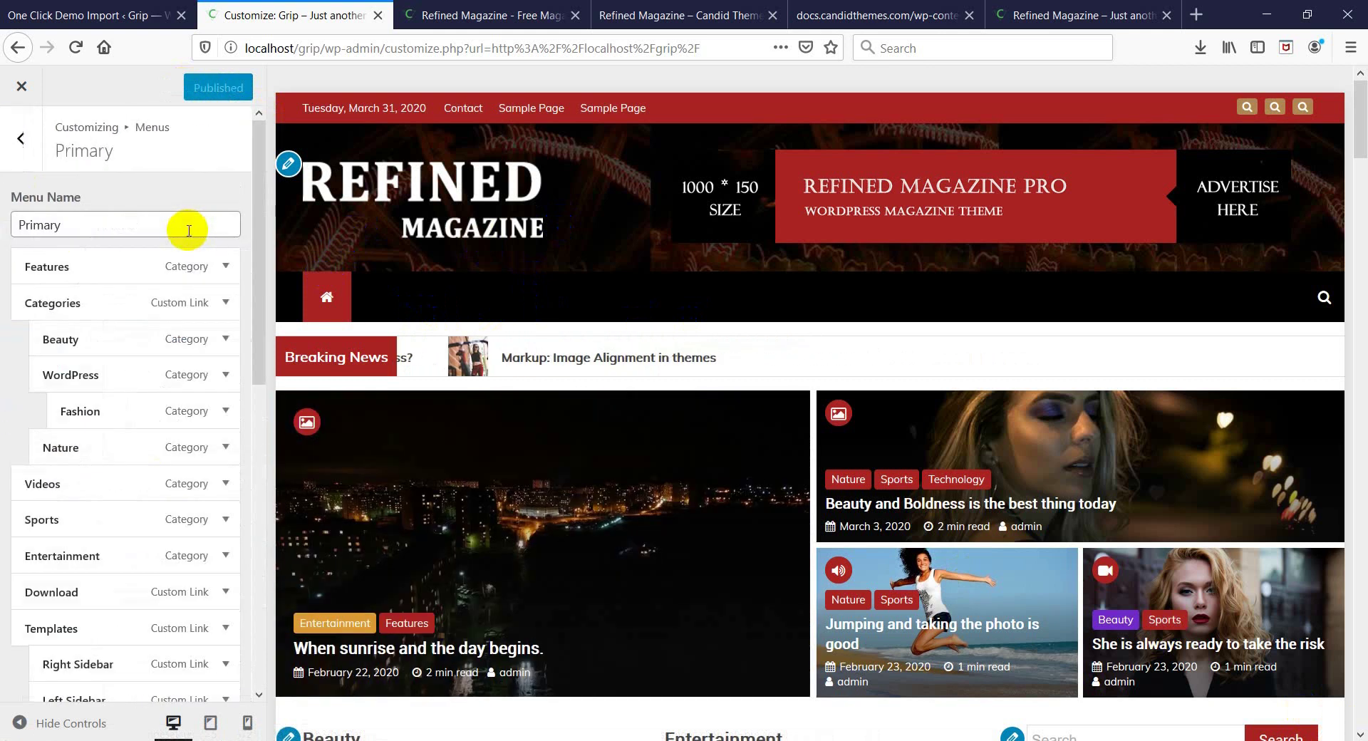
scroll(178, 321, "down", 9)
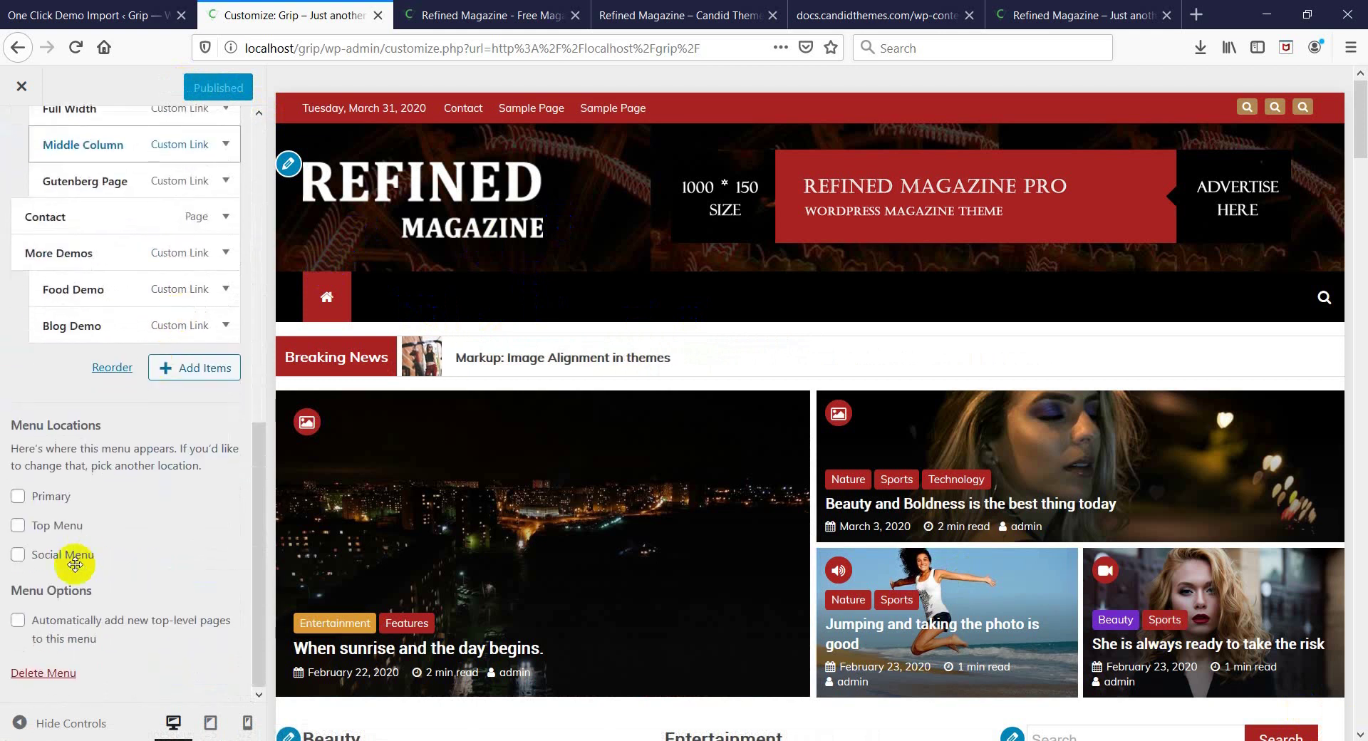
left_click(54, 496)
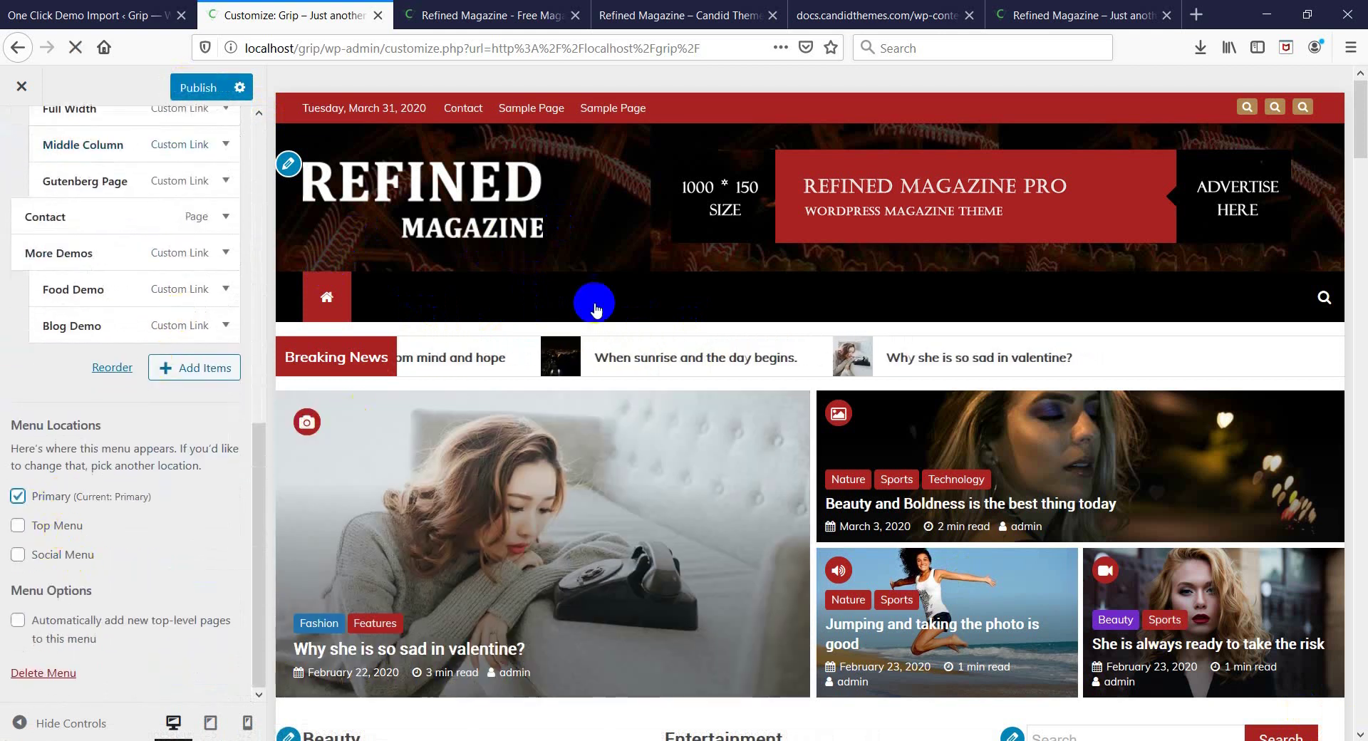
scroll(103, 338, "up", 10)
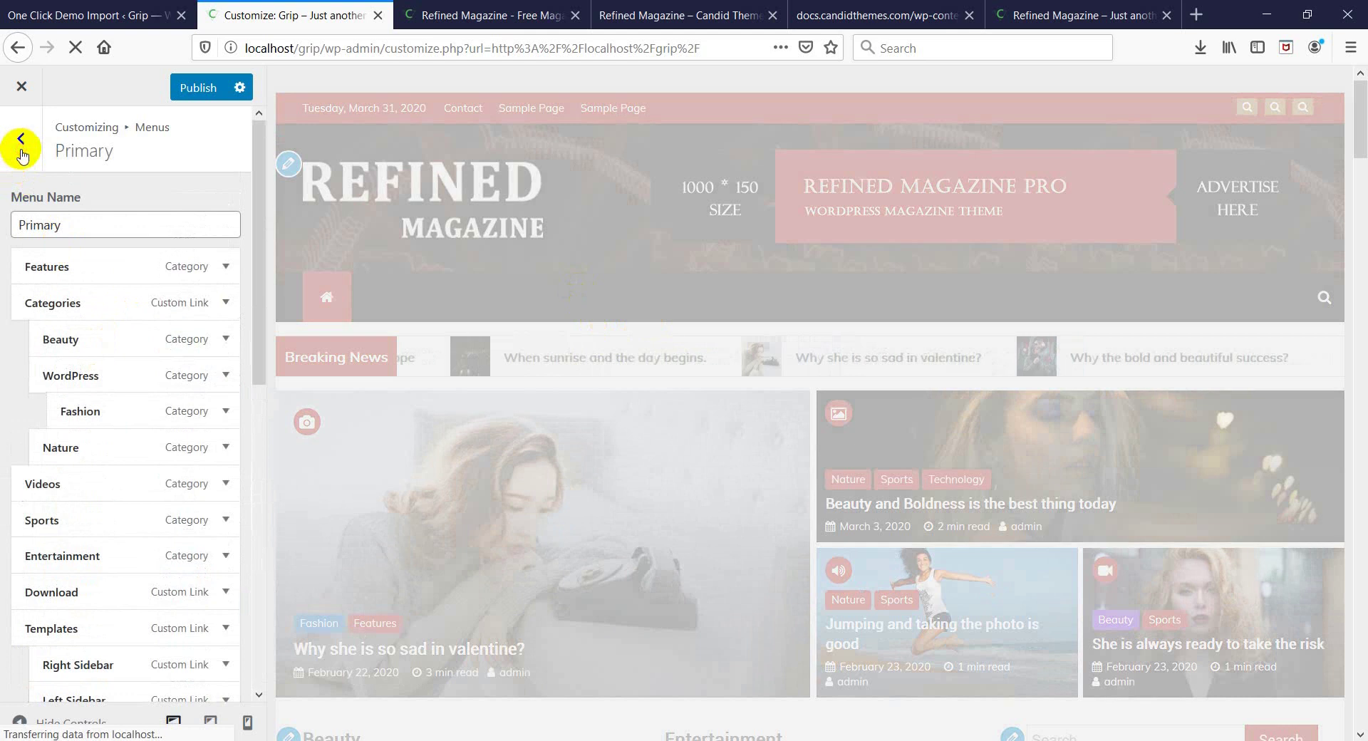
Assign the Social menu to the Social Menu location
left_click(21, 151)
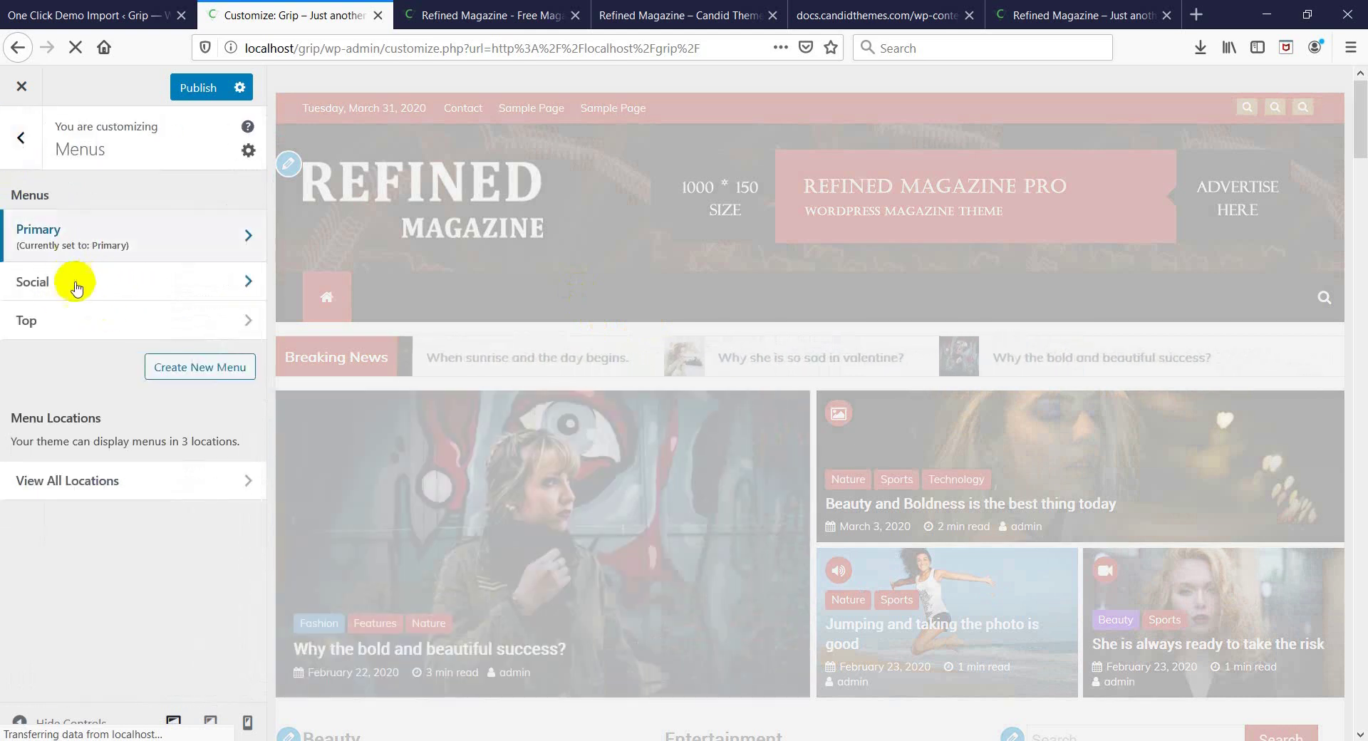
left_click(89, 289)
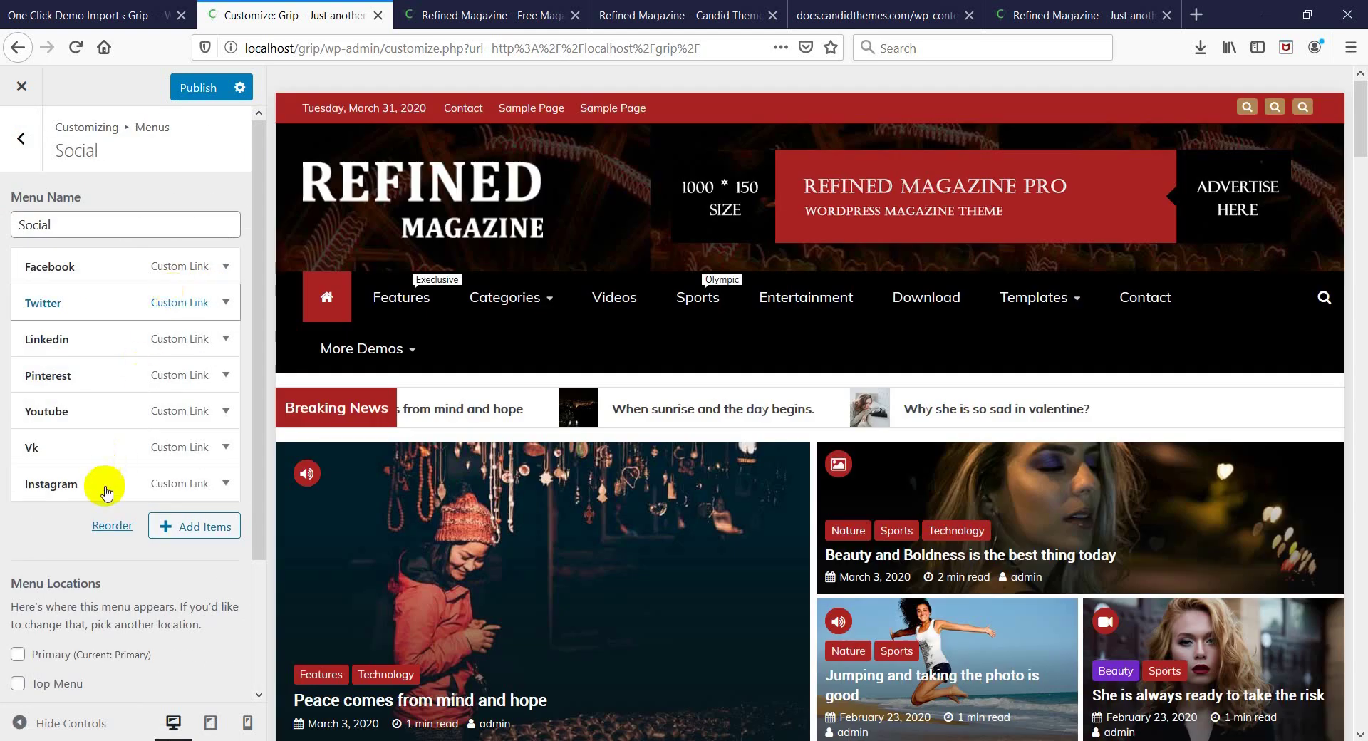
scroll(68, 607, "down", 2)
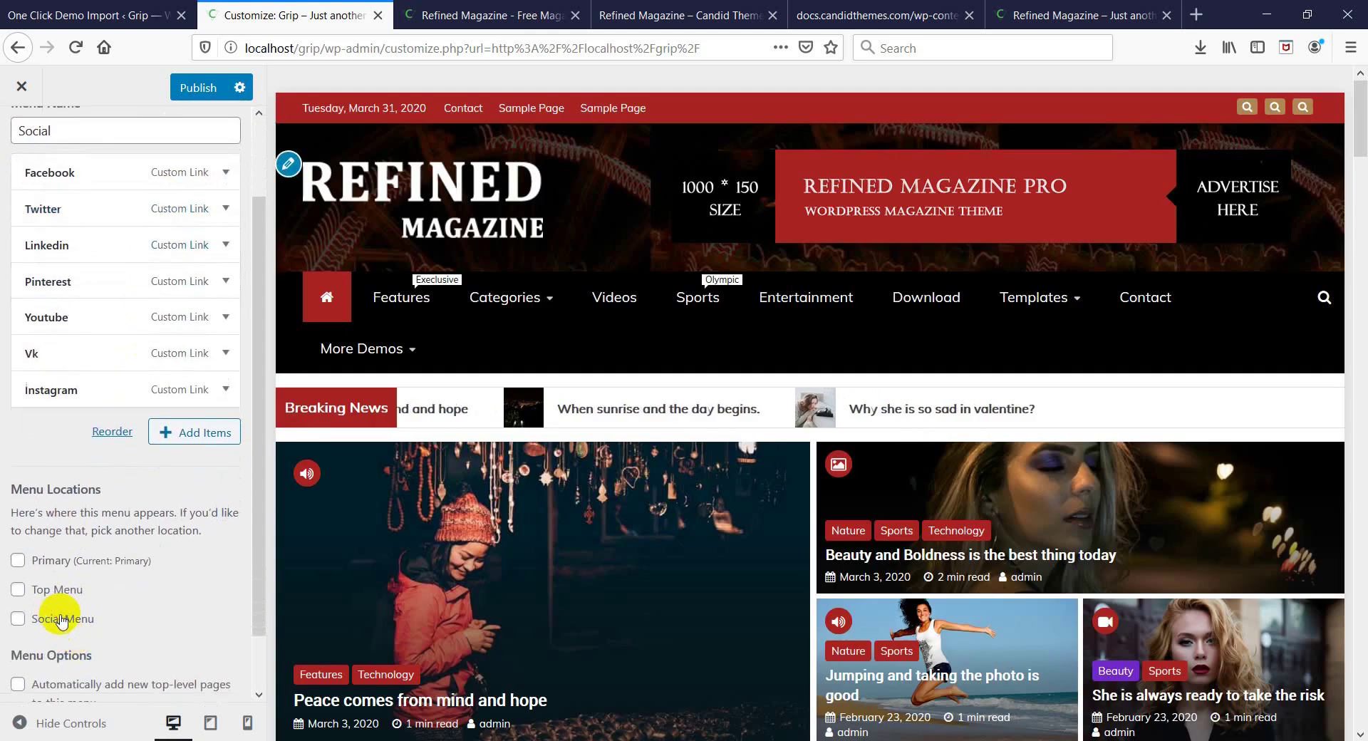
left_click(61, 620)
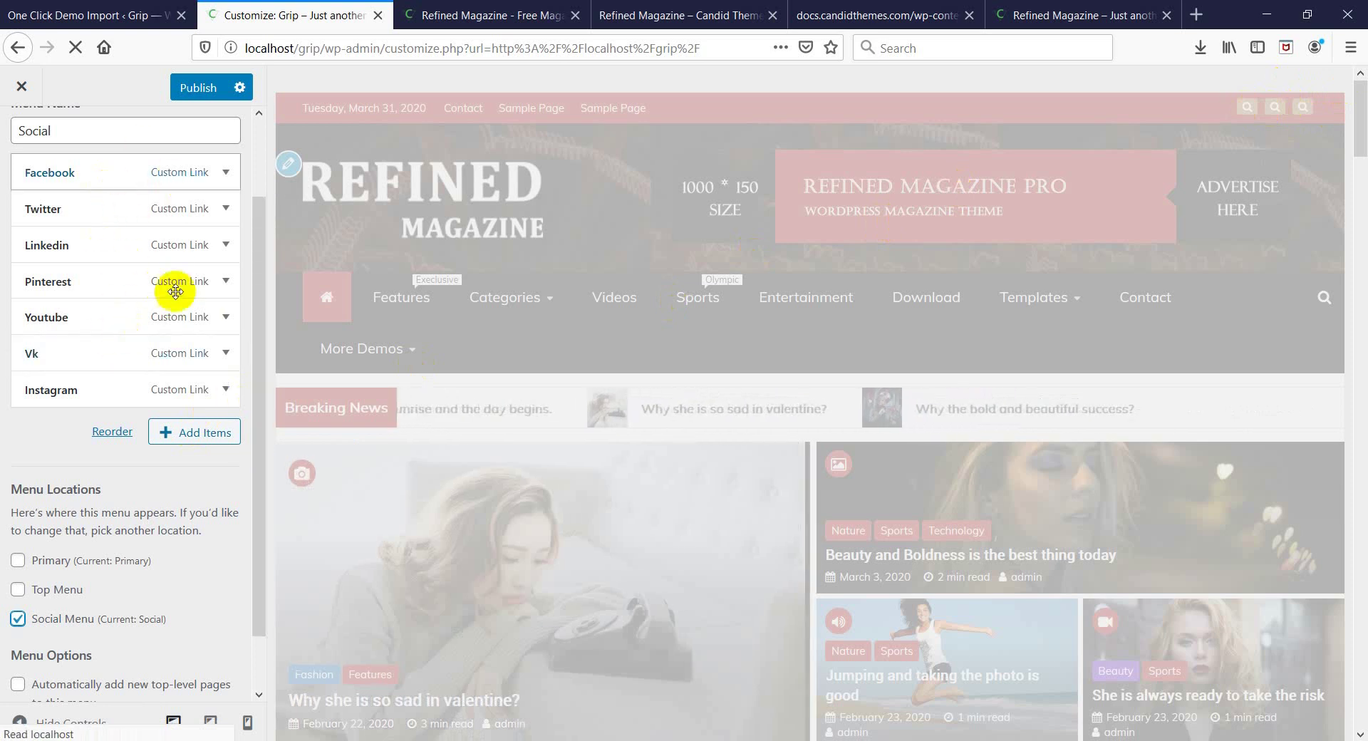
Look at the custom link fields for adding Social menu items, close them, and publish the menu changes
left_click(204, 432)
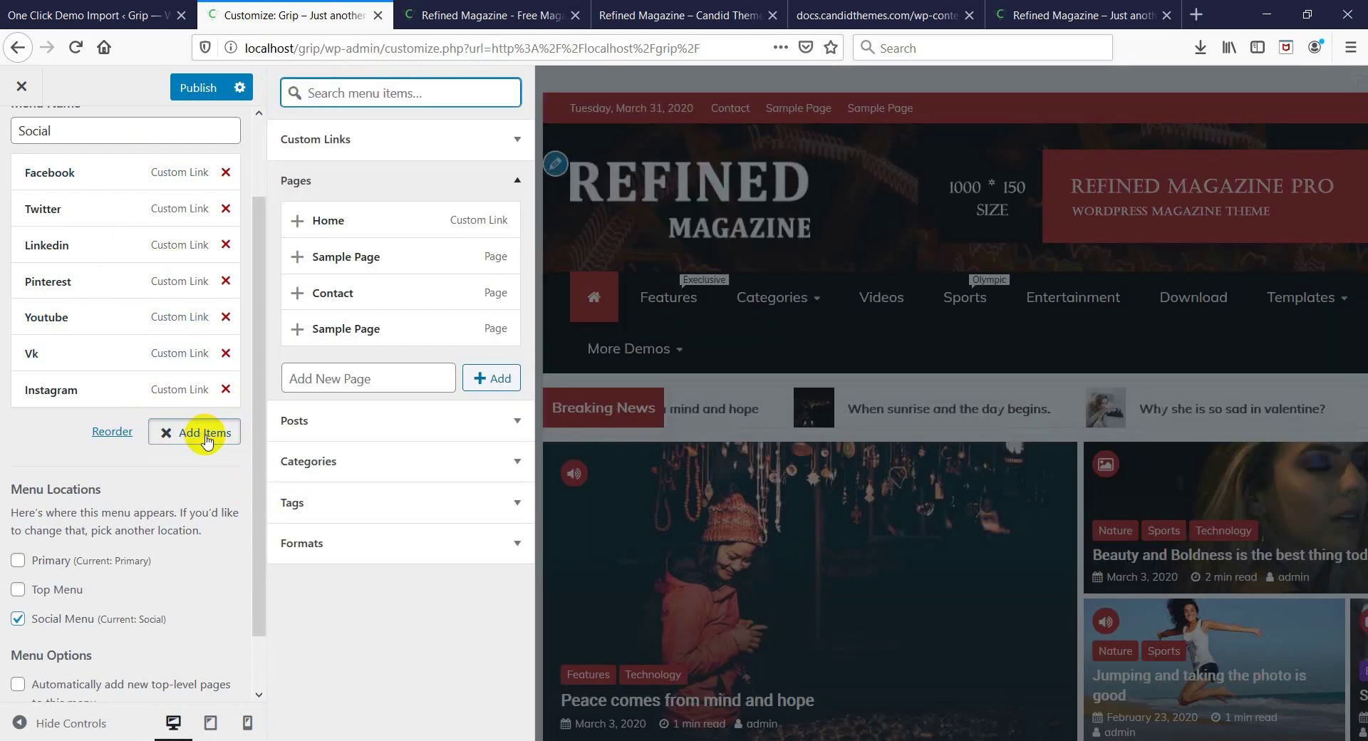
left_click(375, 148)
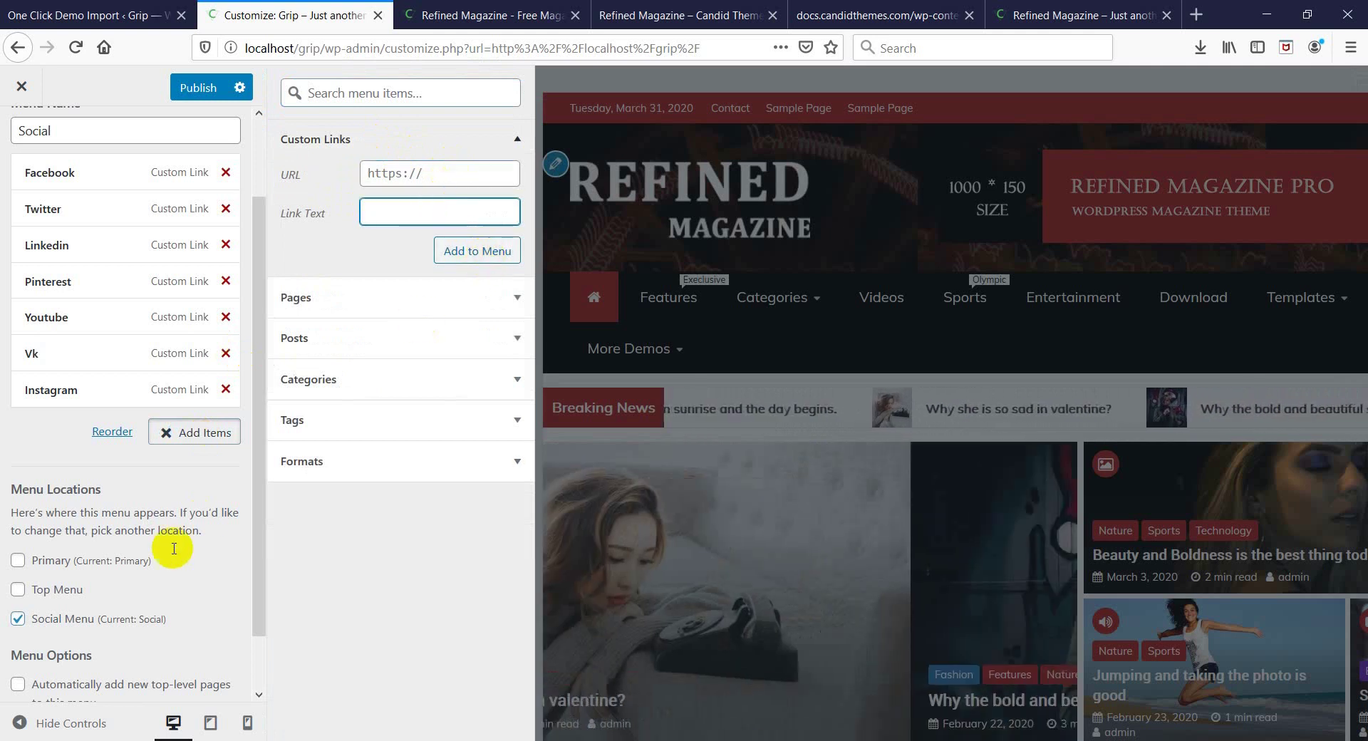
left_click(196, 433)
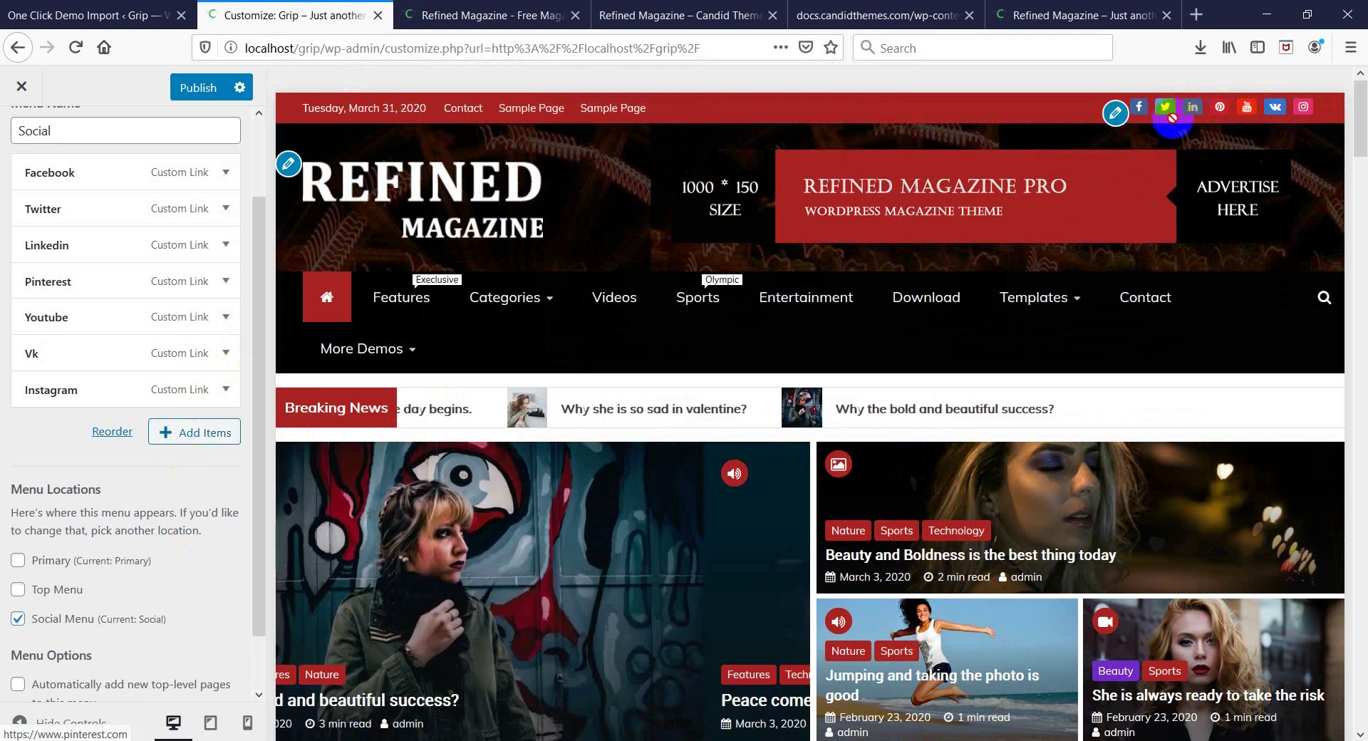
left_click(209, 96)
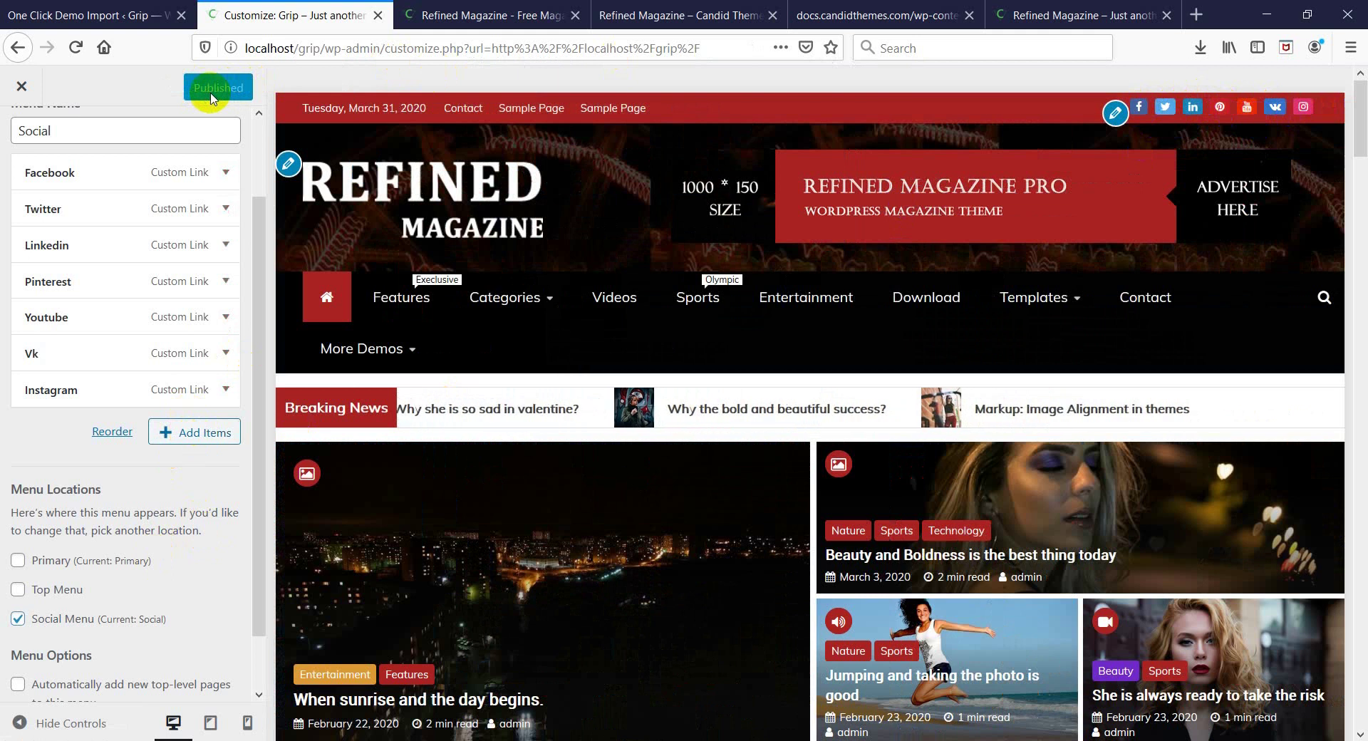
Load the local site's front page at localhost/grip in place of the Candid Themes theme page, using the address copied from the Customizer
left_click(509, 7)
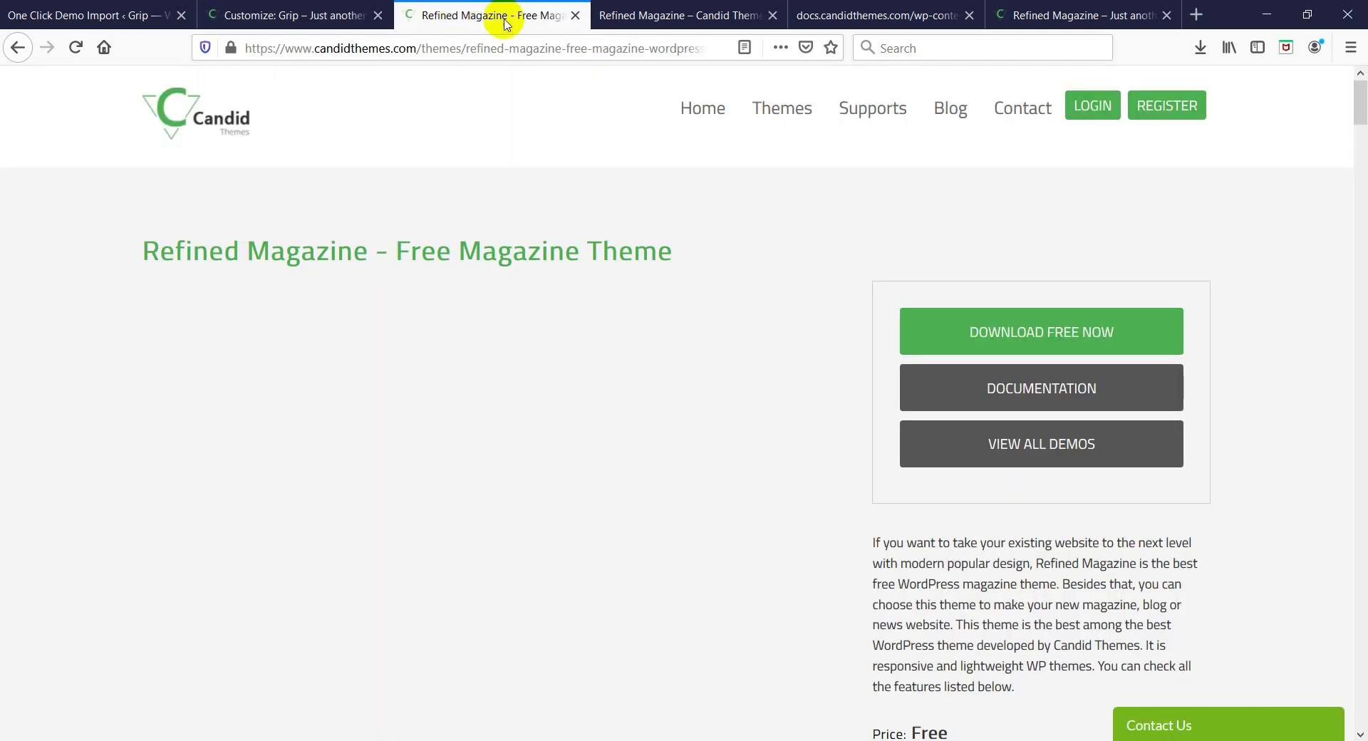
left_click(281, 14)
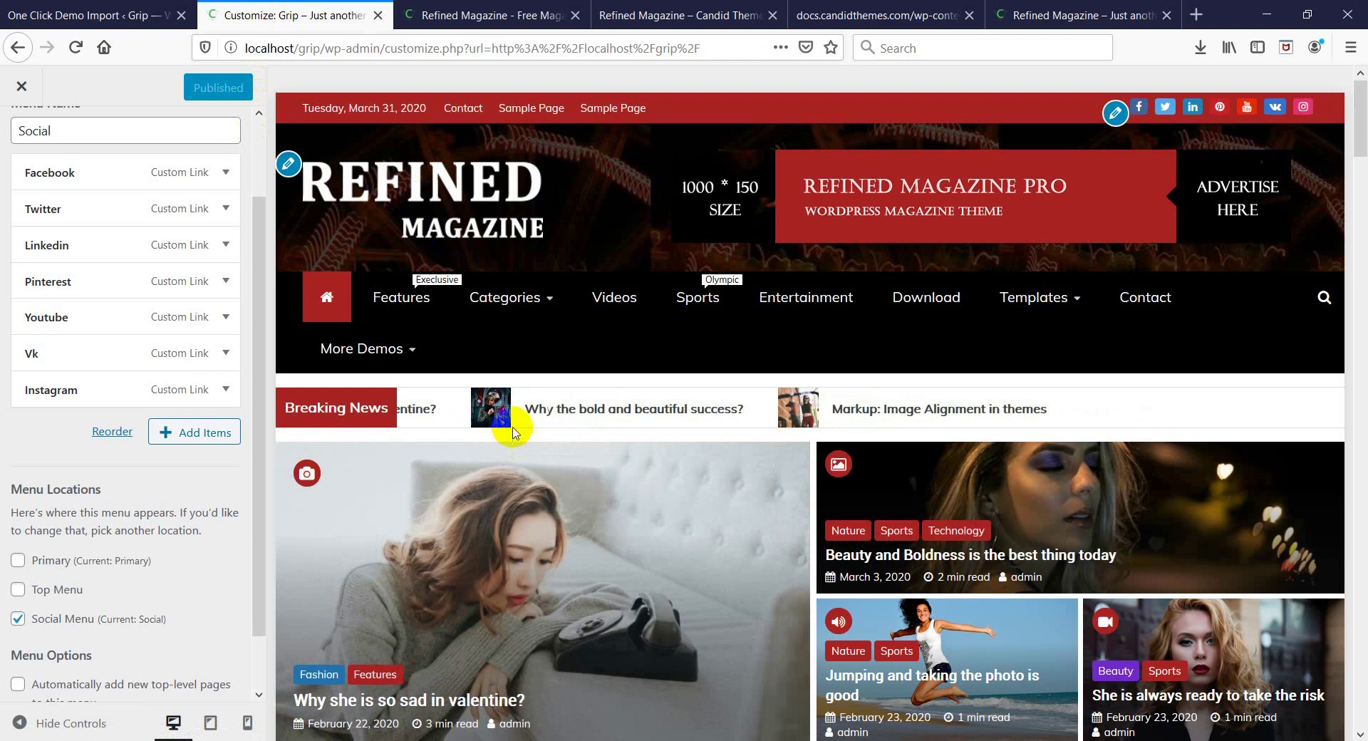
scroll(513, 431, "down", 3)
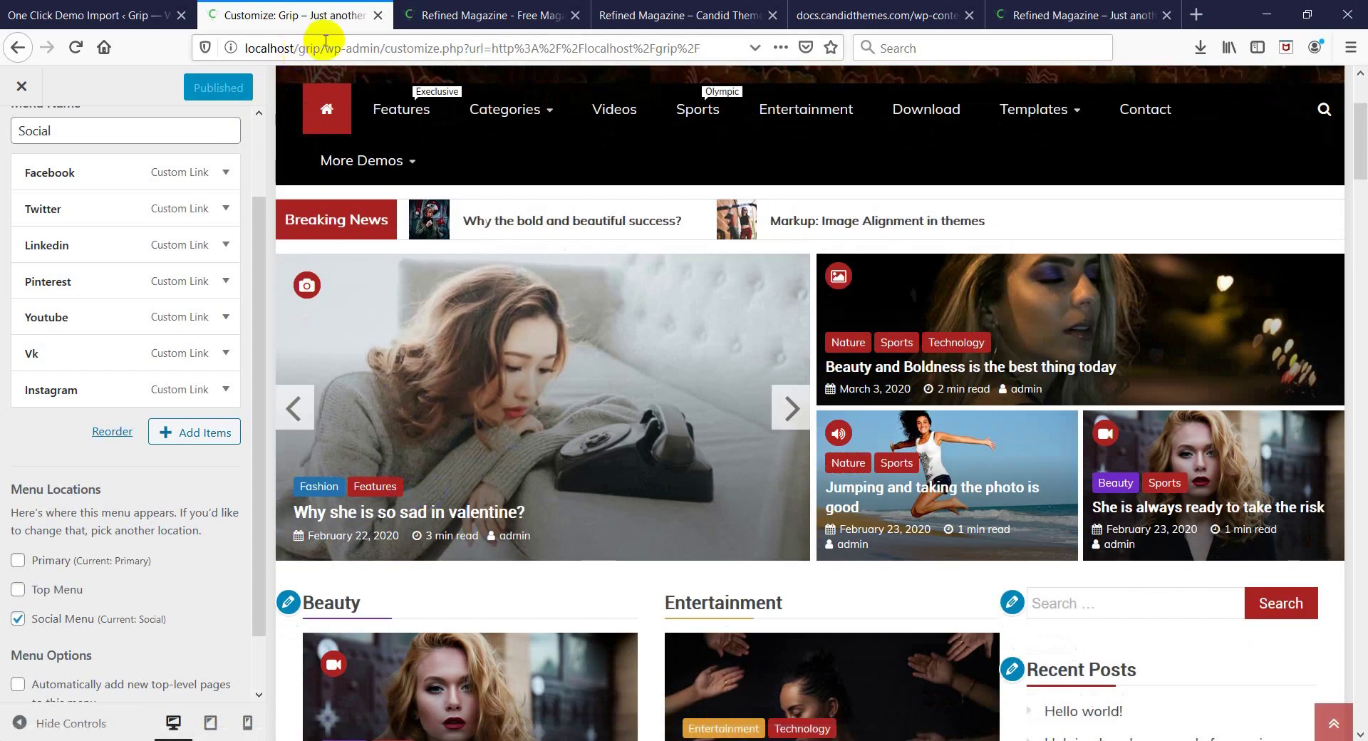
left_click_drag(322, 44, 168, 39)
key("ctrl+c")
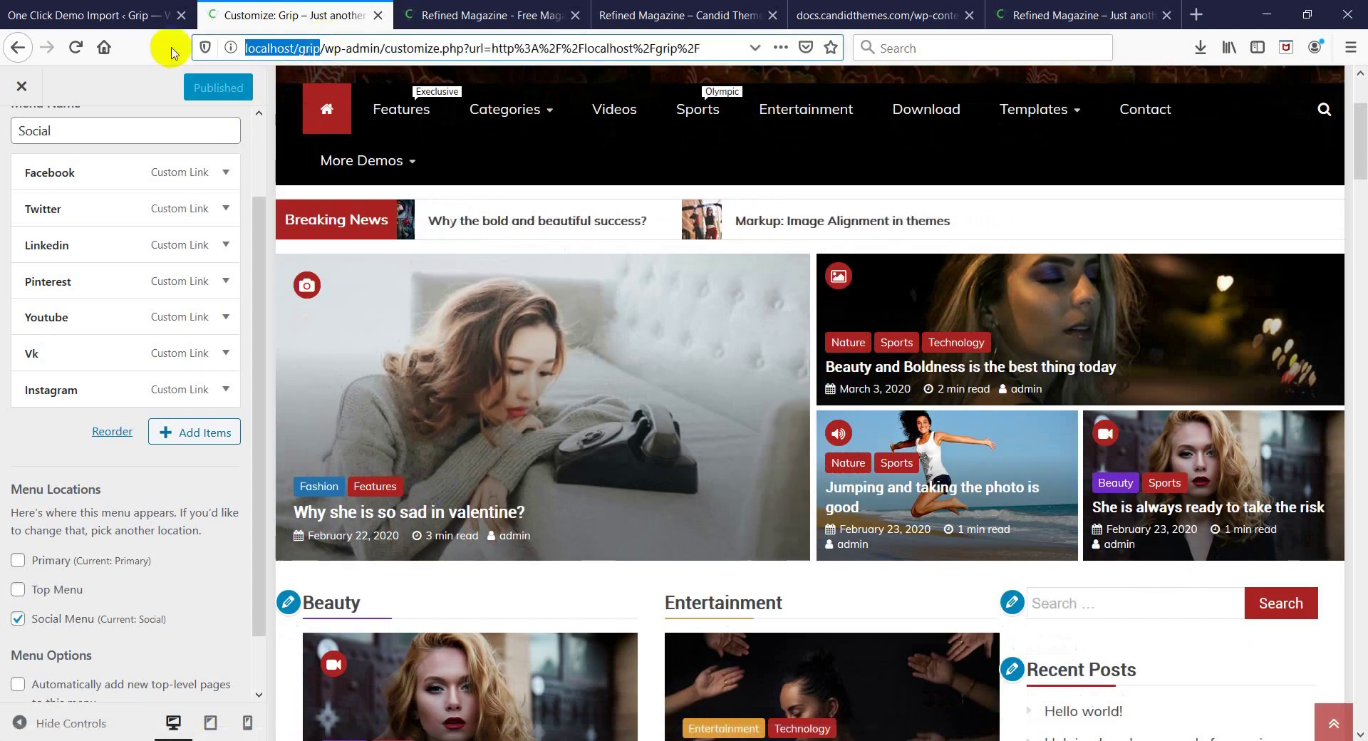
left_click(476, 6)
left_click(464, 54)
key("ctrl+v")
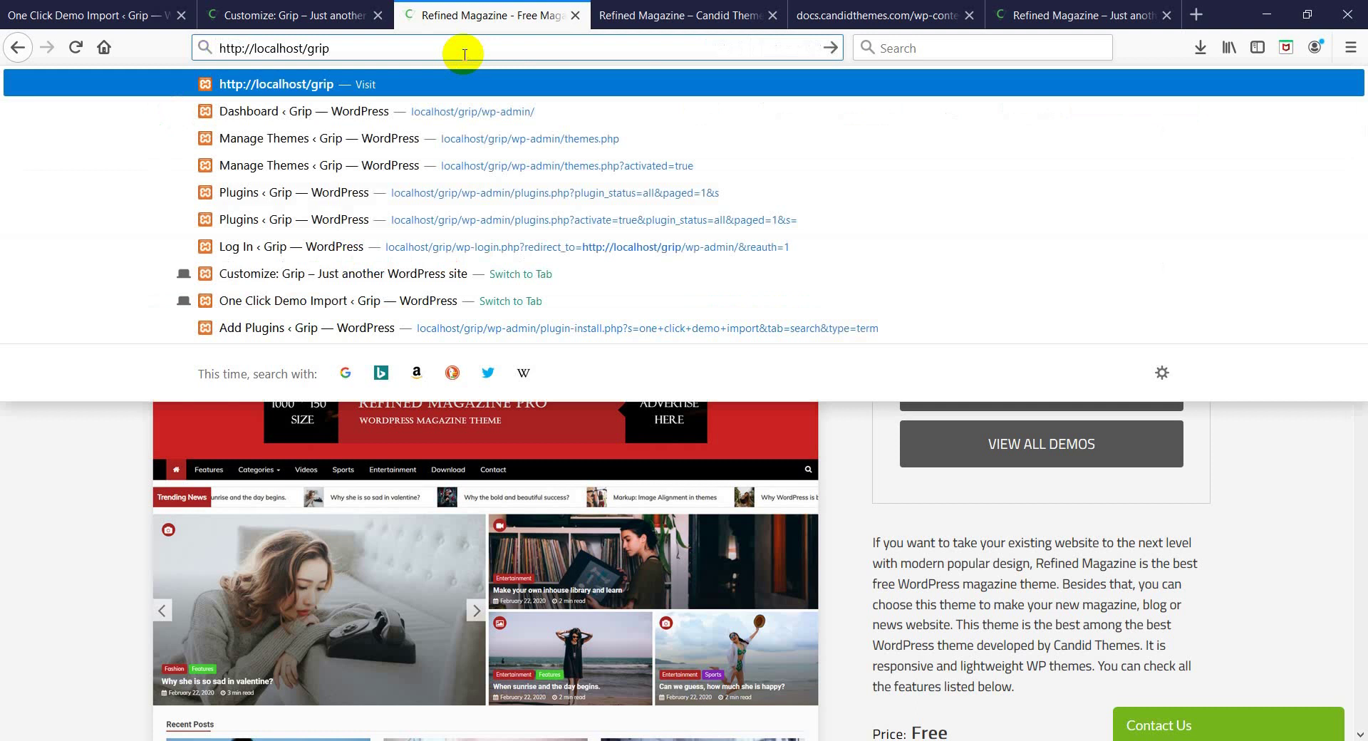
key("Return")
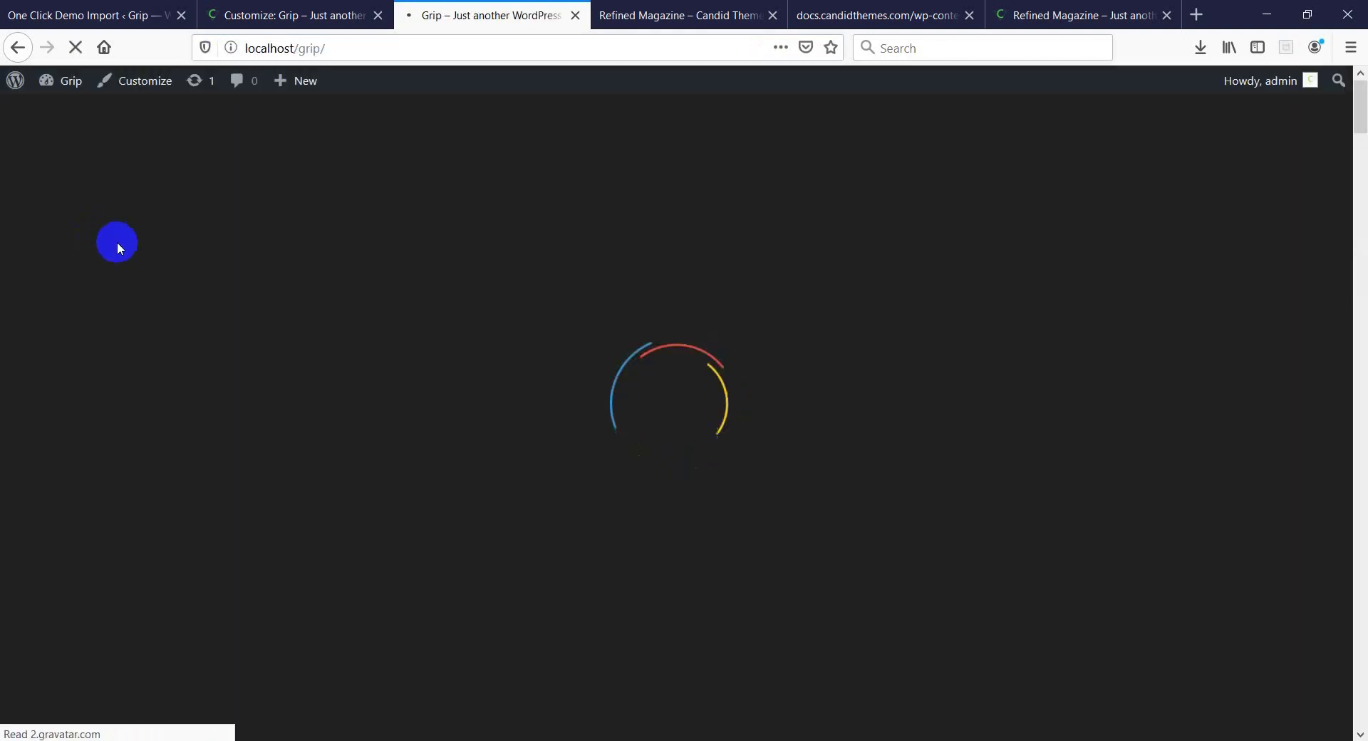
Open the featured slider post "Peace comes from mind and hope" from the site's front page
scroll(129, 255, "down", 3)
scroll(129, 255, "down", 2)
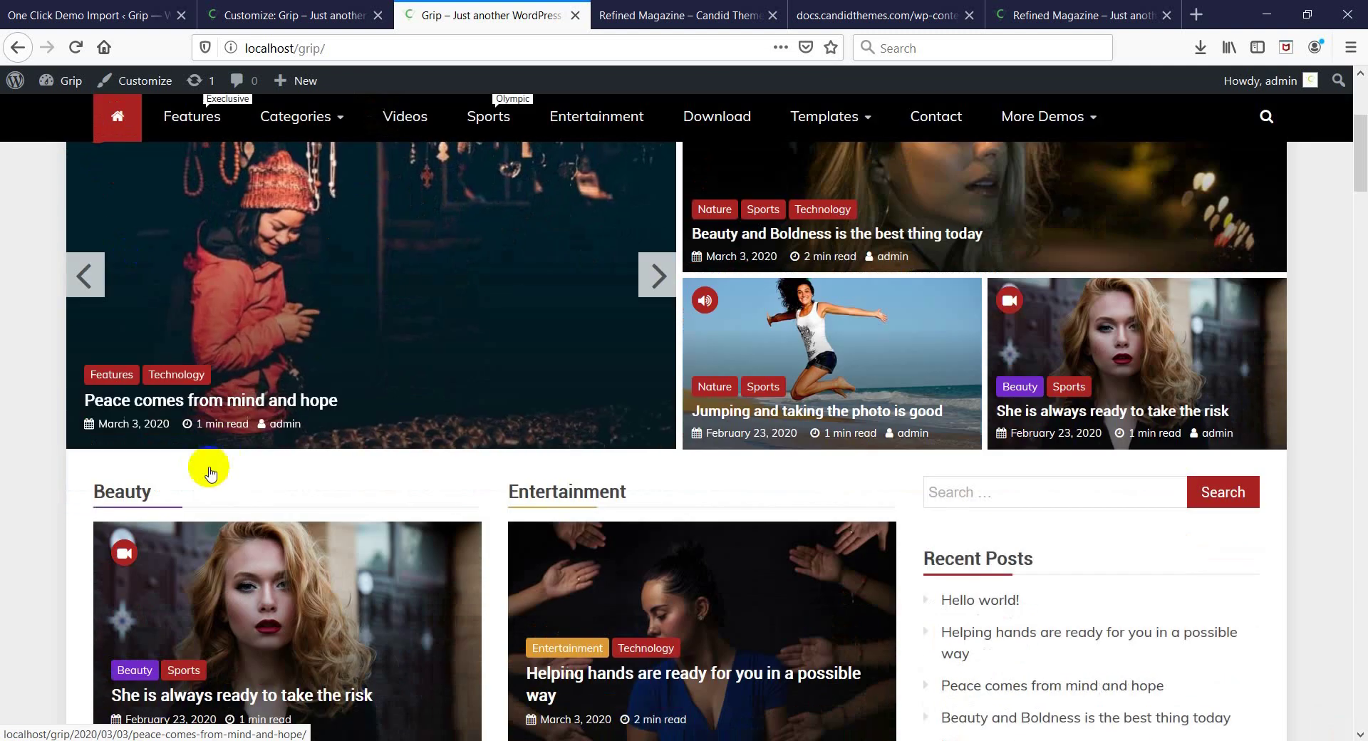
left_click(166, 403)
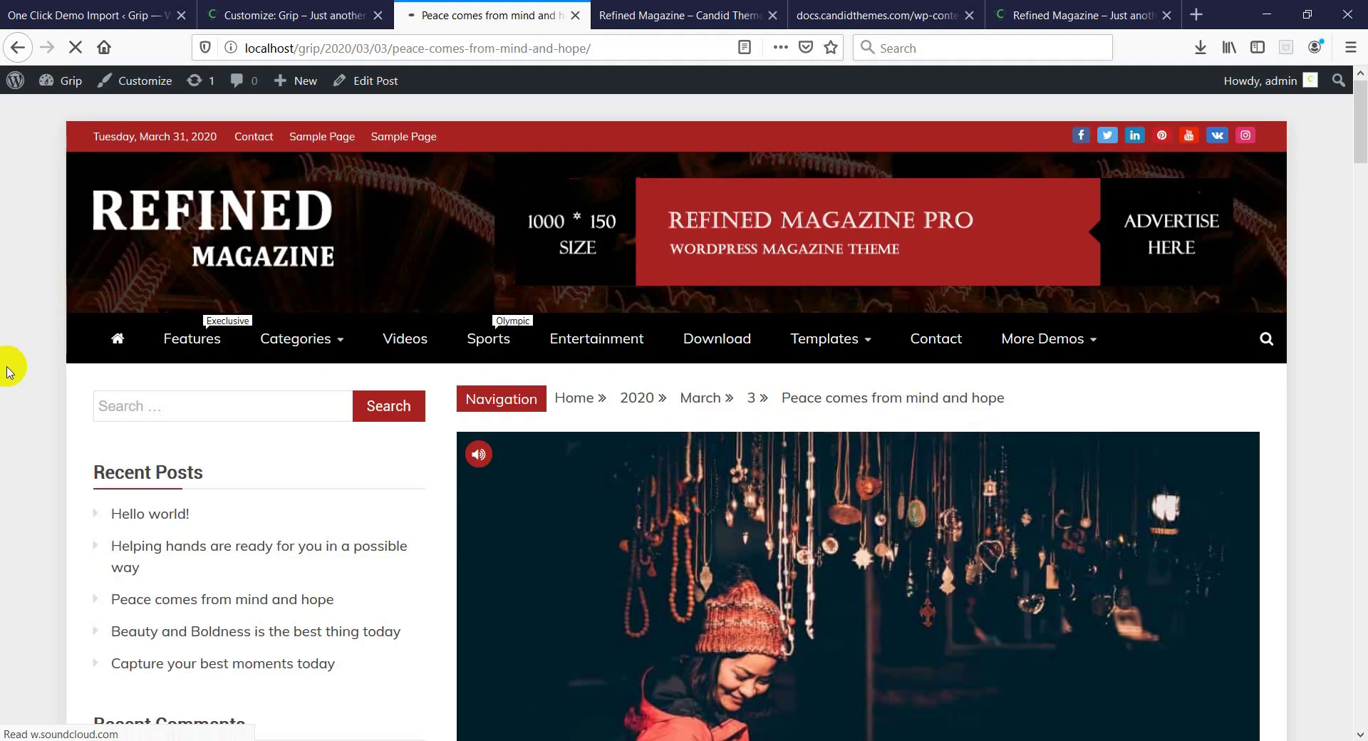
Open this post in the block editor, dismiss the welcome tip, and select the opening paragraph
left_click(371, 82)
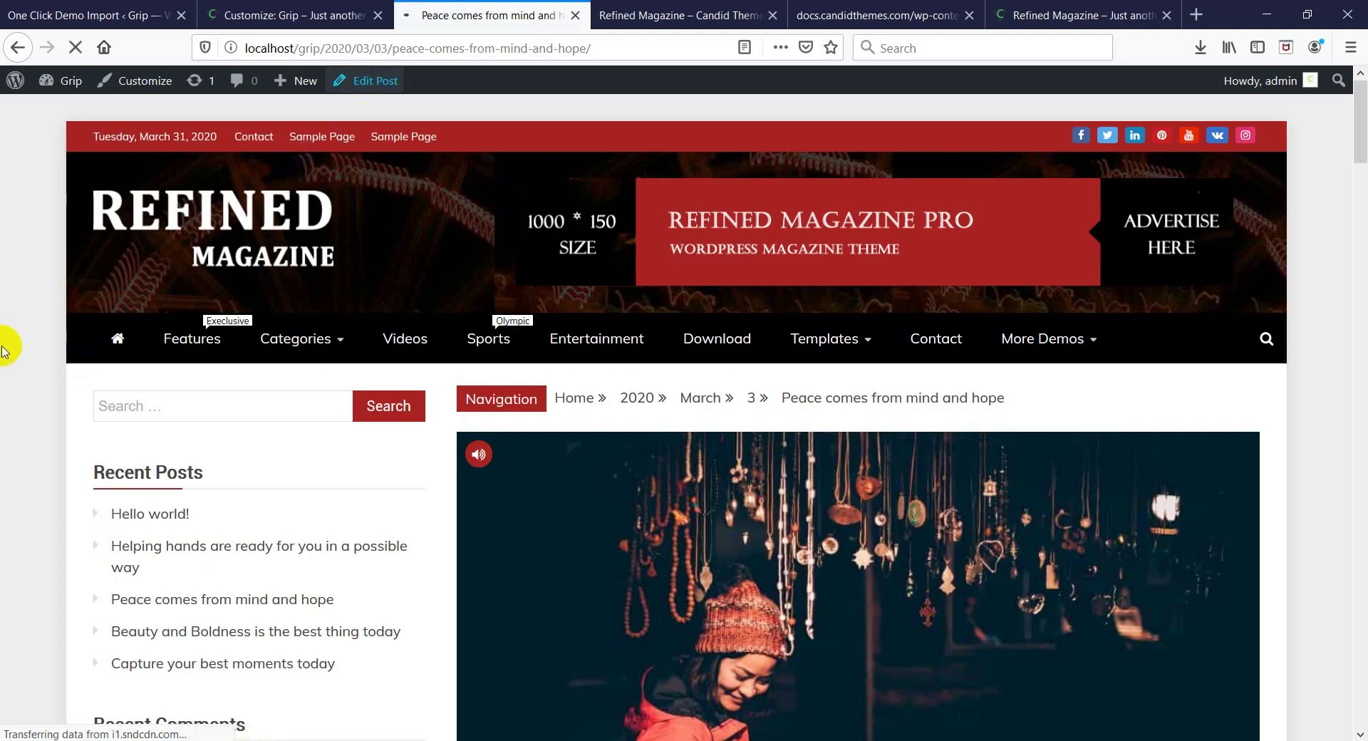
scroll(5, 353, "down", 5)
scroll(5, 353, "down", 10)
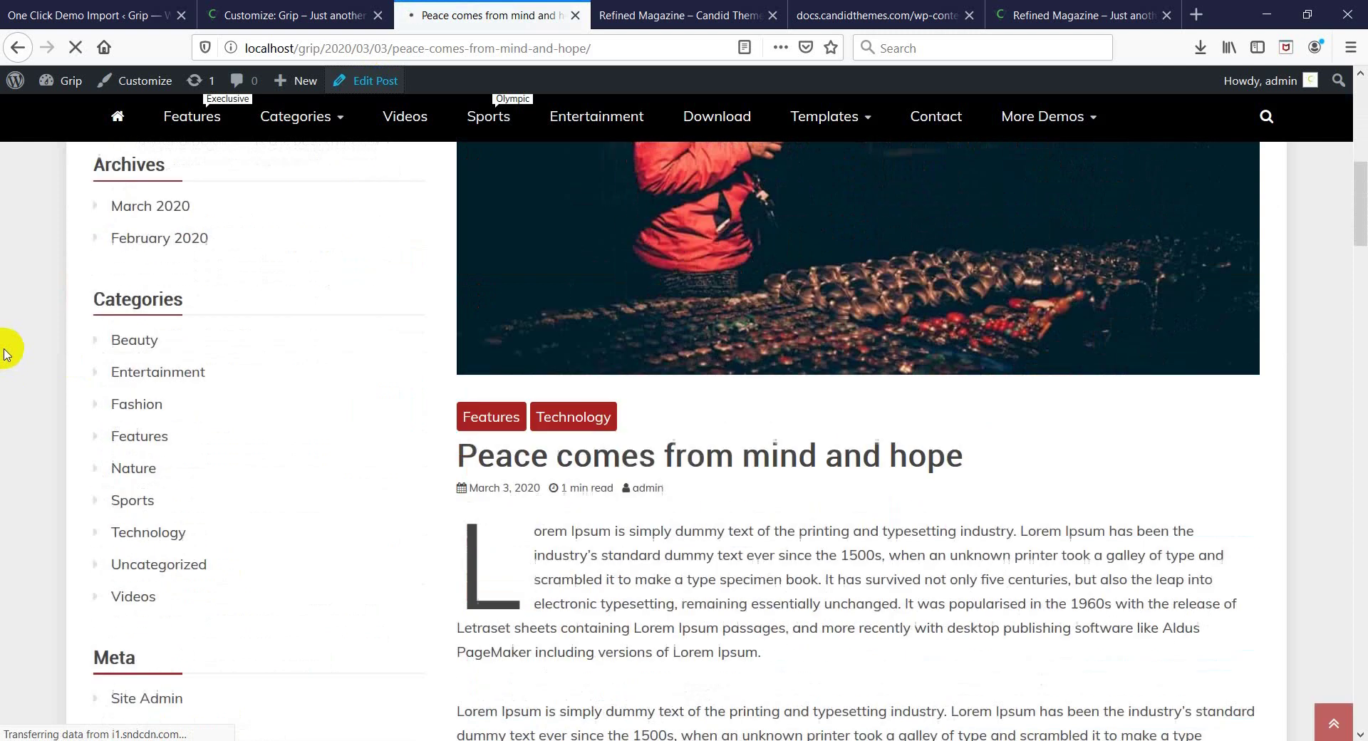
scroll(6, 349, "down", 9)
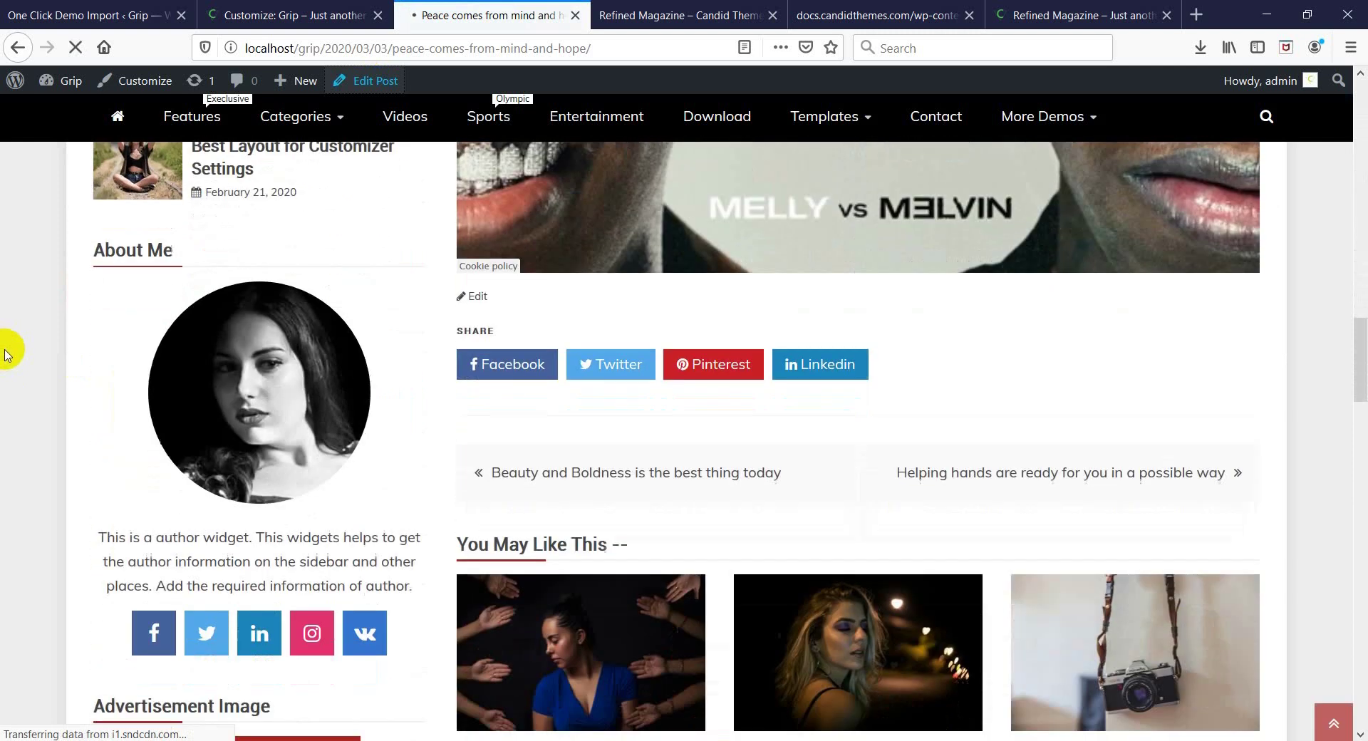
scroll(6, 350, "up", 11)
scroll(6, 352, "up", 6)
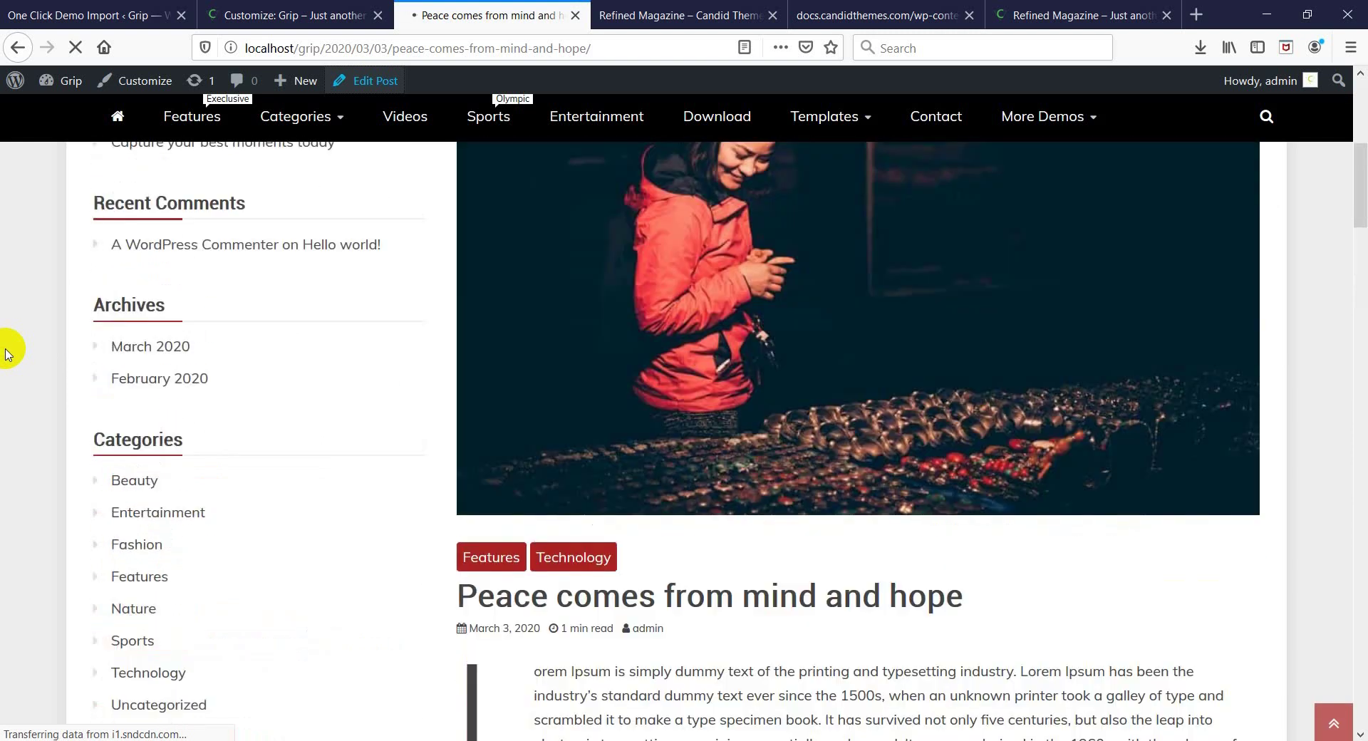
scroll(6, 353, "up", 6)
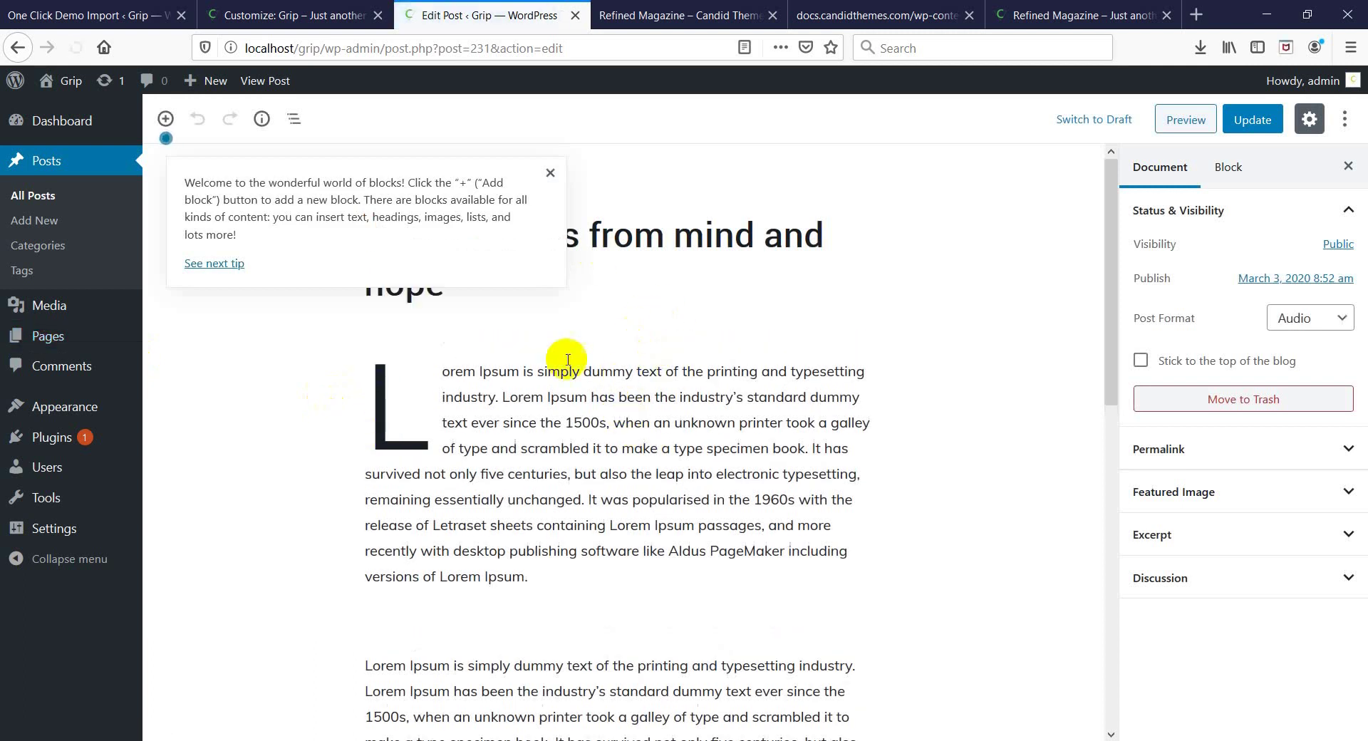
left_click(565, 326)
left_click(549, 173)
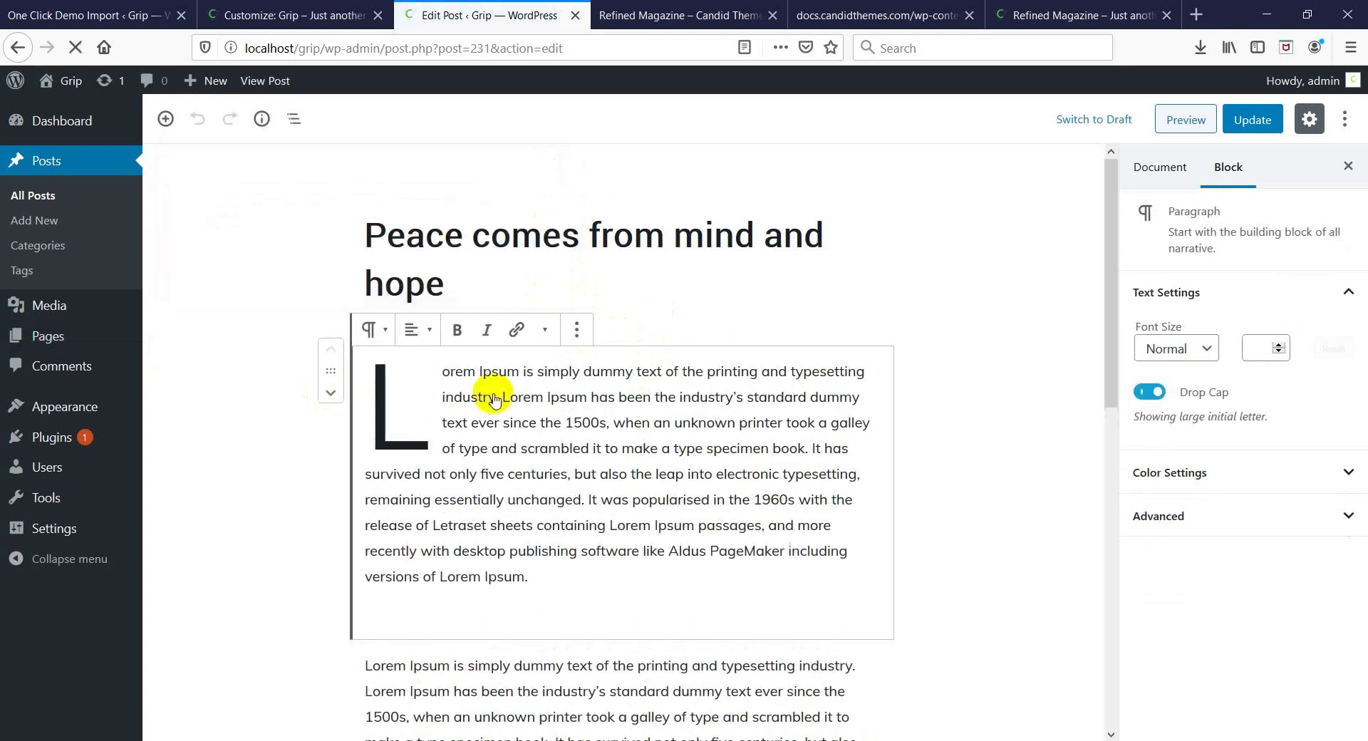
Enable Drop Cap on the second paragraph and look at its font size options
left_click(528, 421)
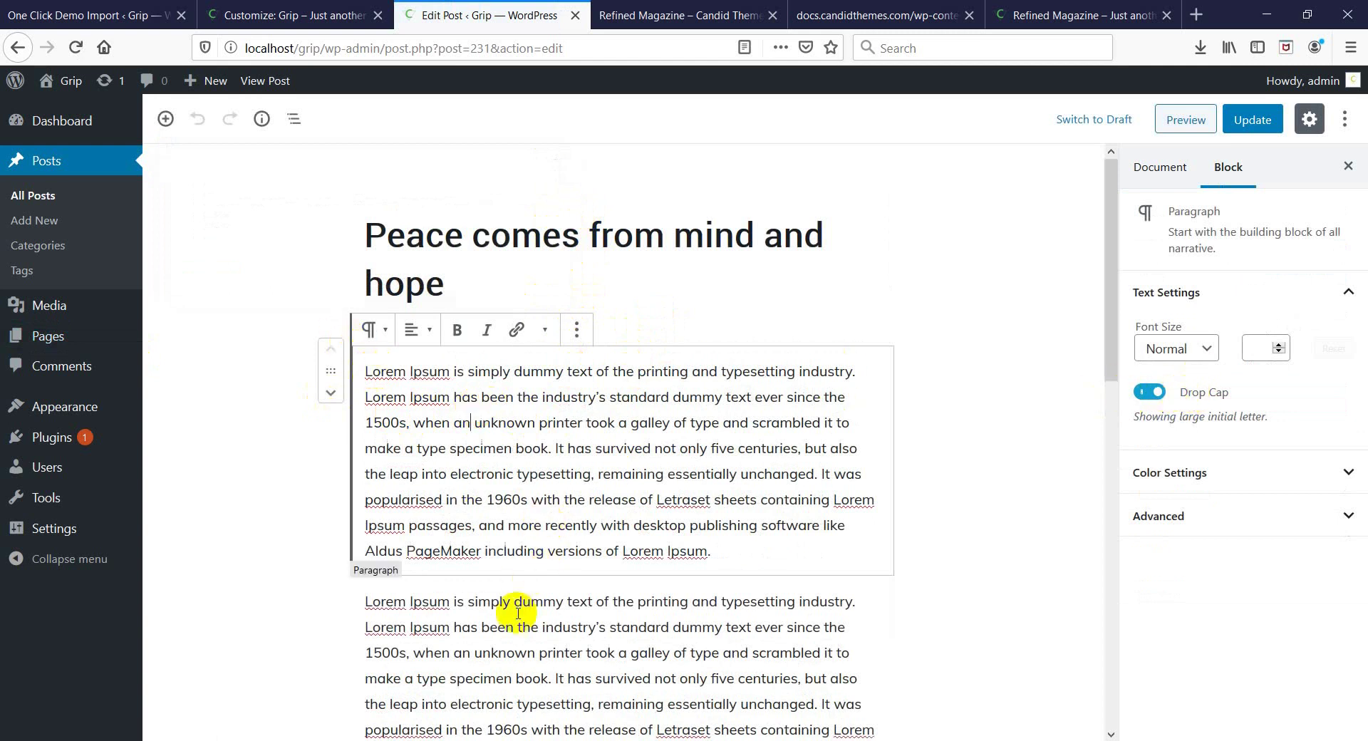
left_click(518, 617)
left_click(1144, 391)
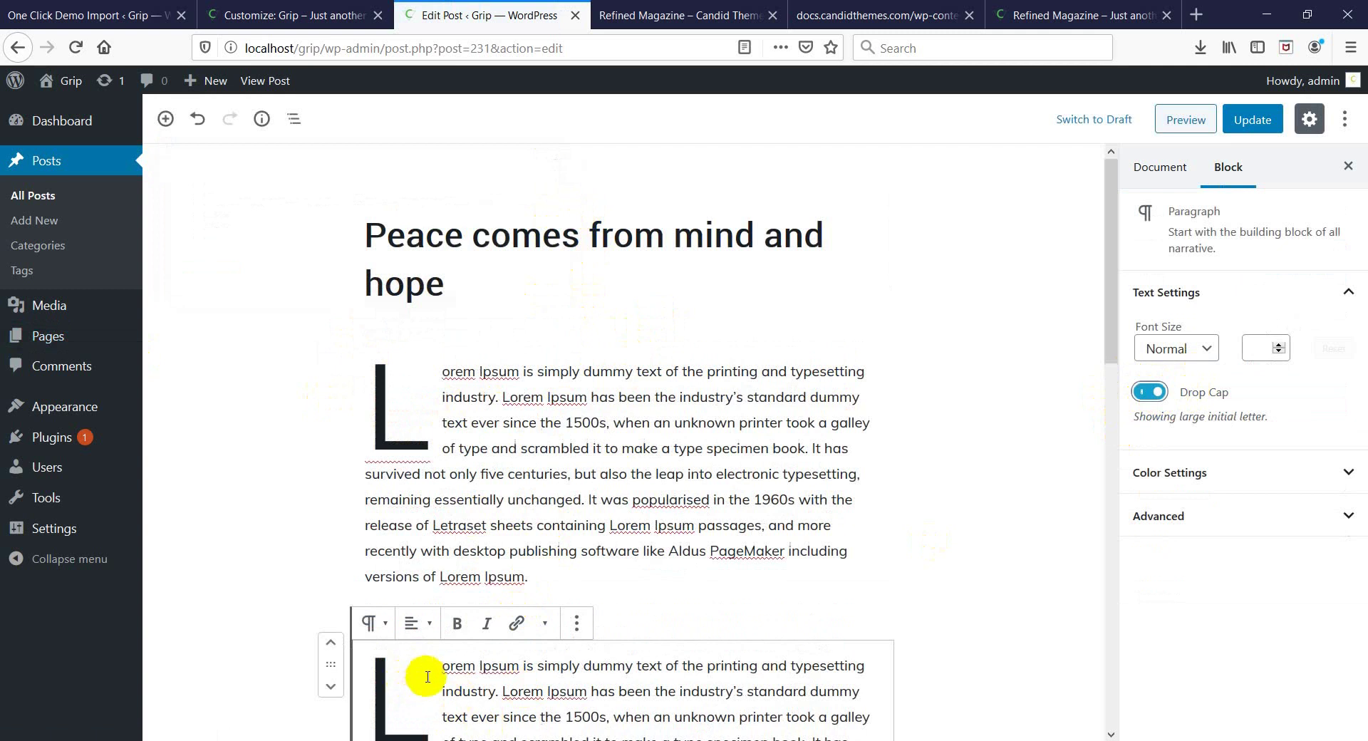
left_click(1168, 348)
left_click(1168, 348)
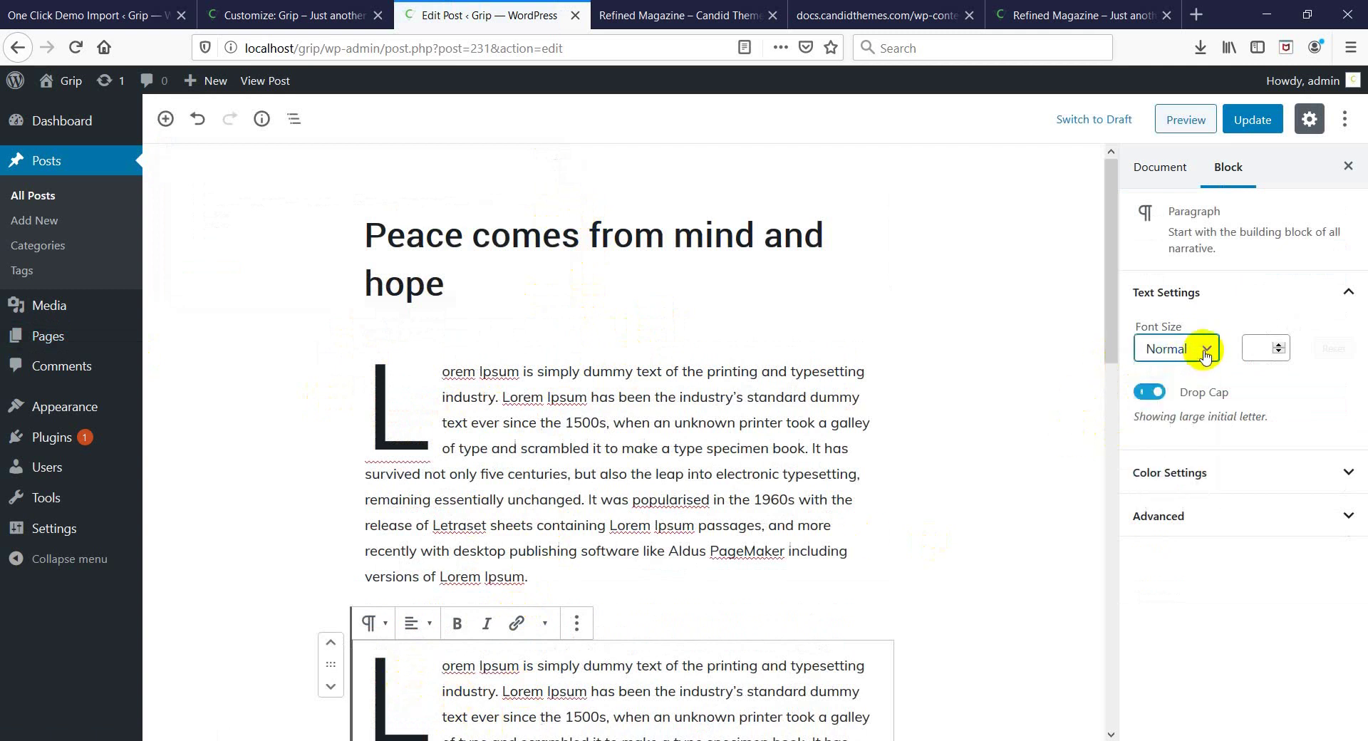
Set the post format to Video in the document settings
left_click(1145, 168)
left_click(803, 449)
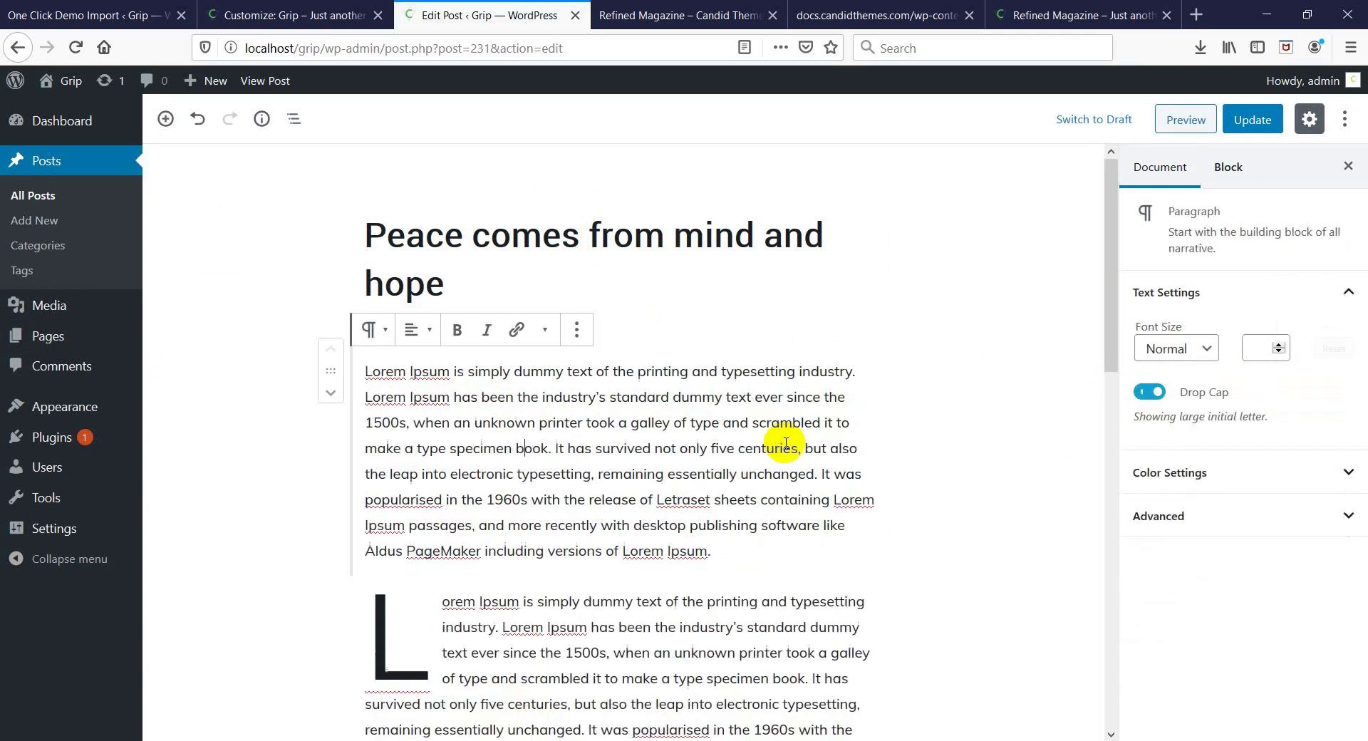
left_click(962, 425)
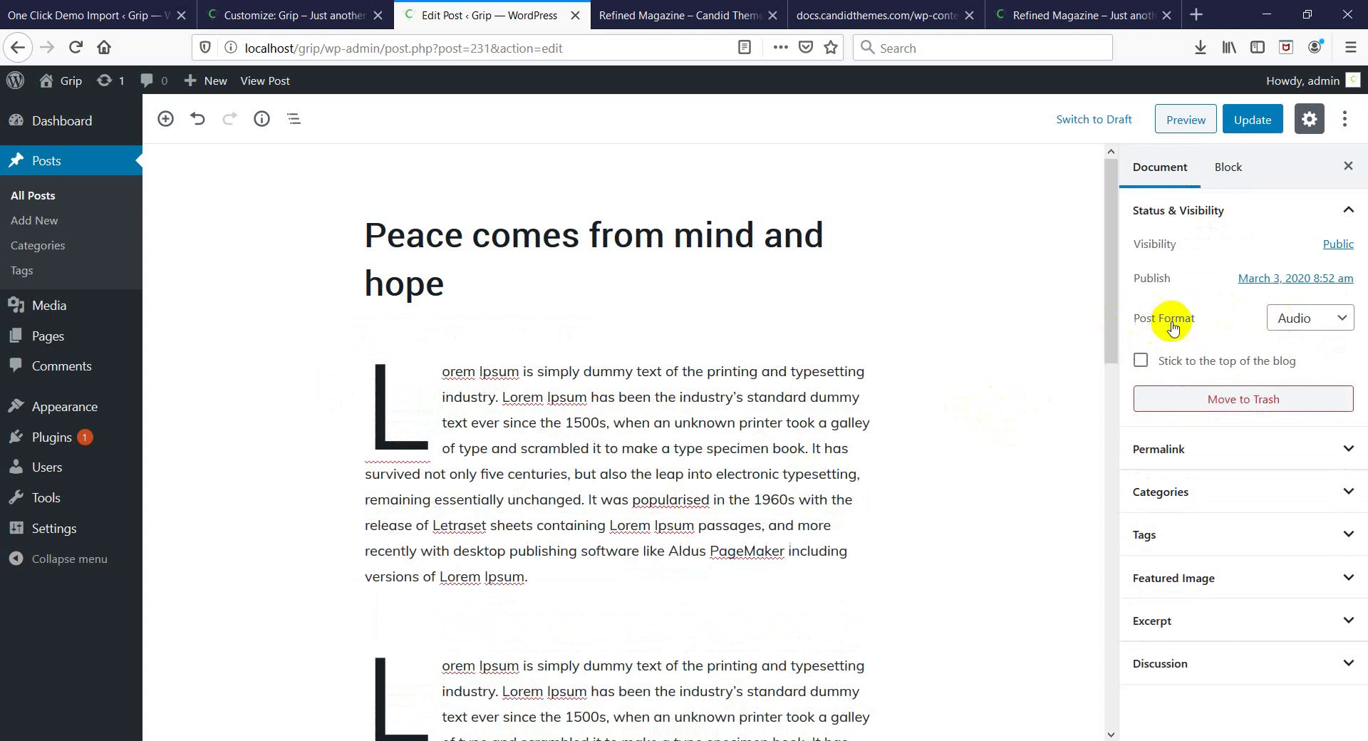
left_click(1304, 313)
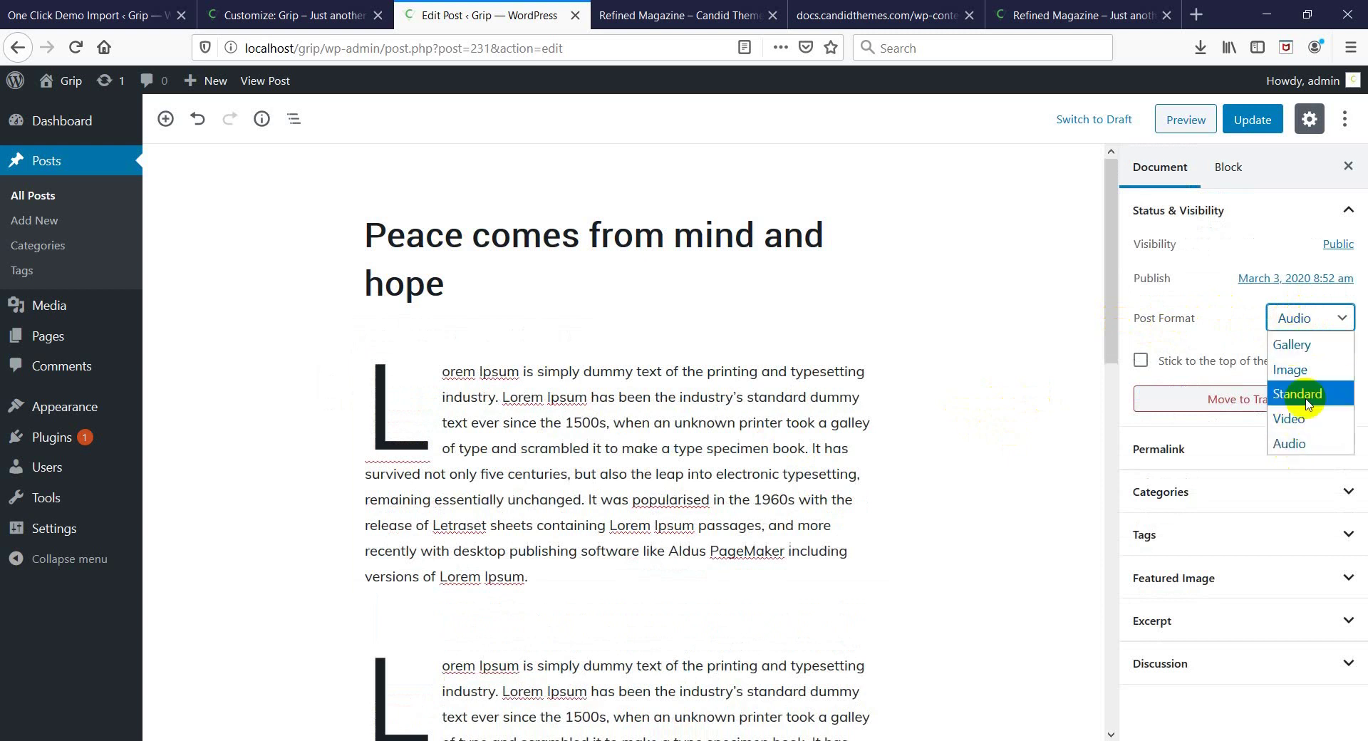
left_click(1295, 423)
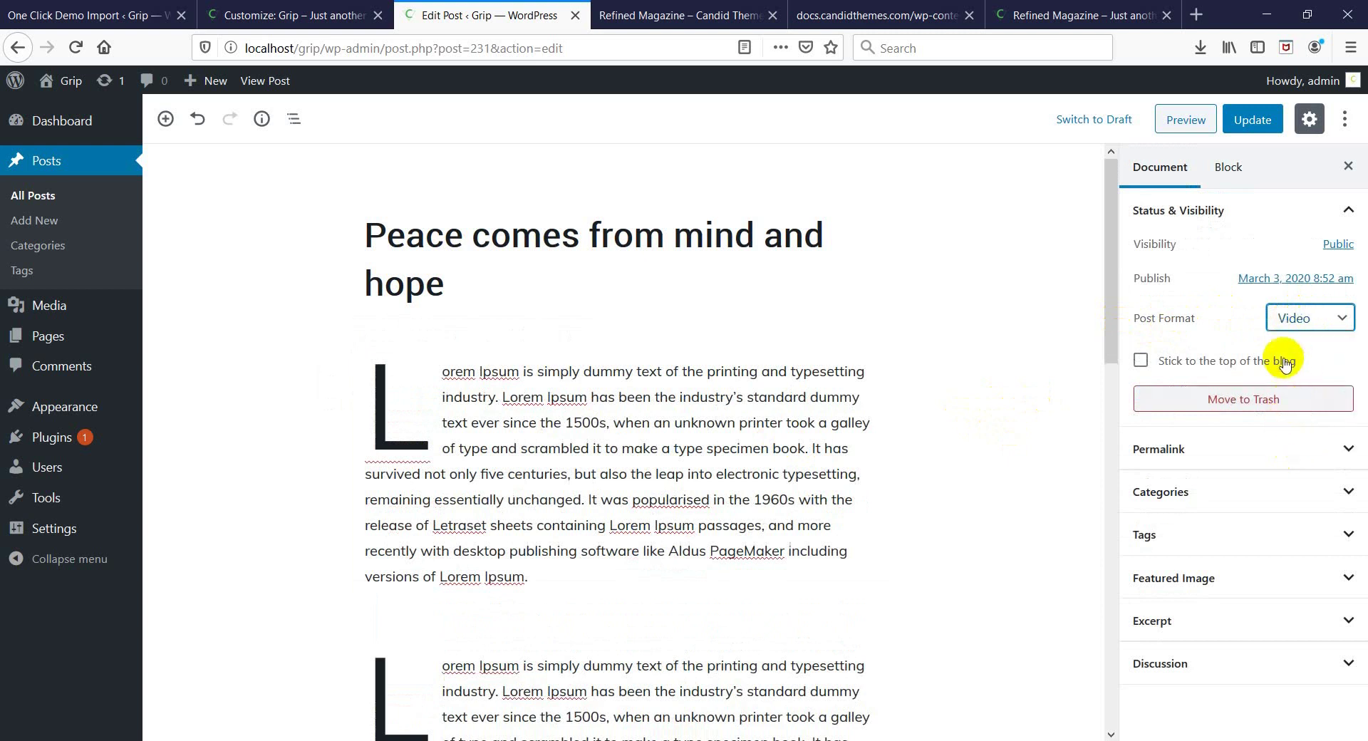
Examine the post's featured image and its optional excerpt field in the document settings
left_click(1188, 579)
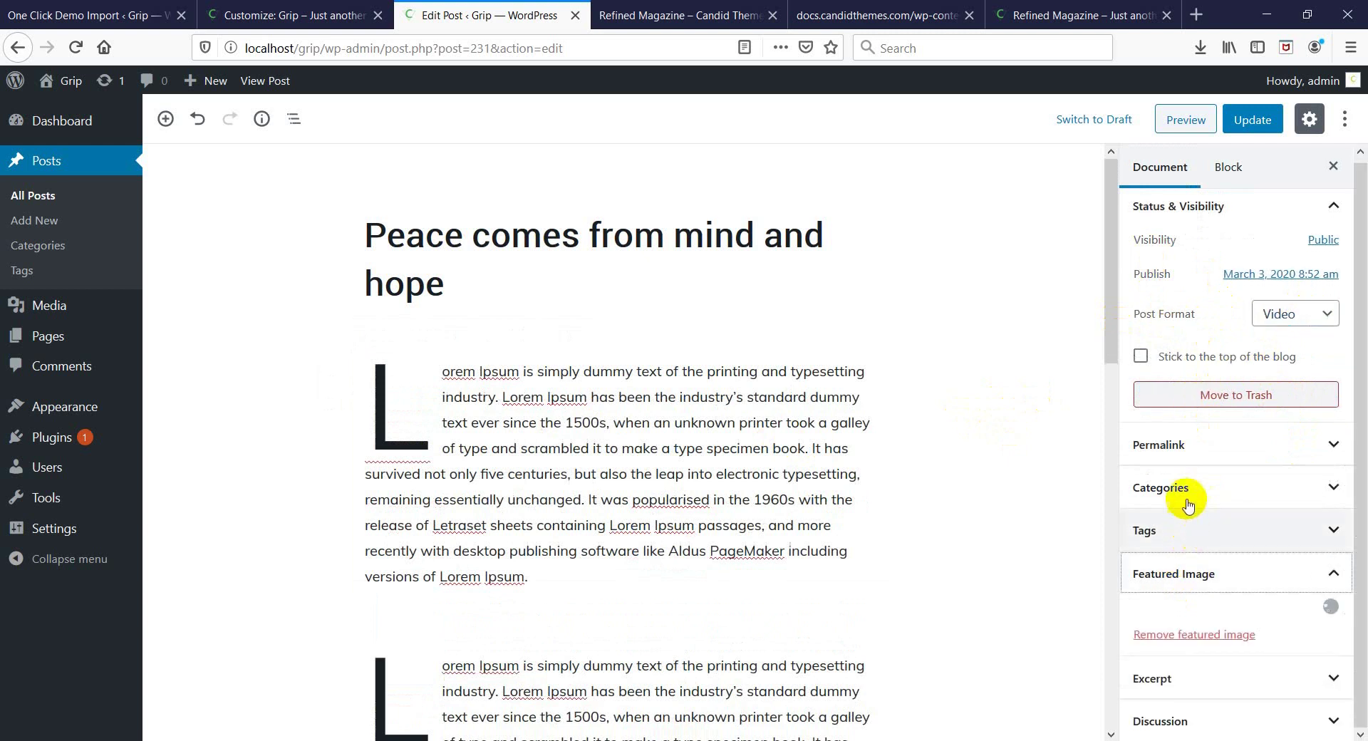
scroll(1212, 499, "down", 3)
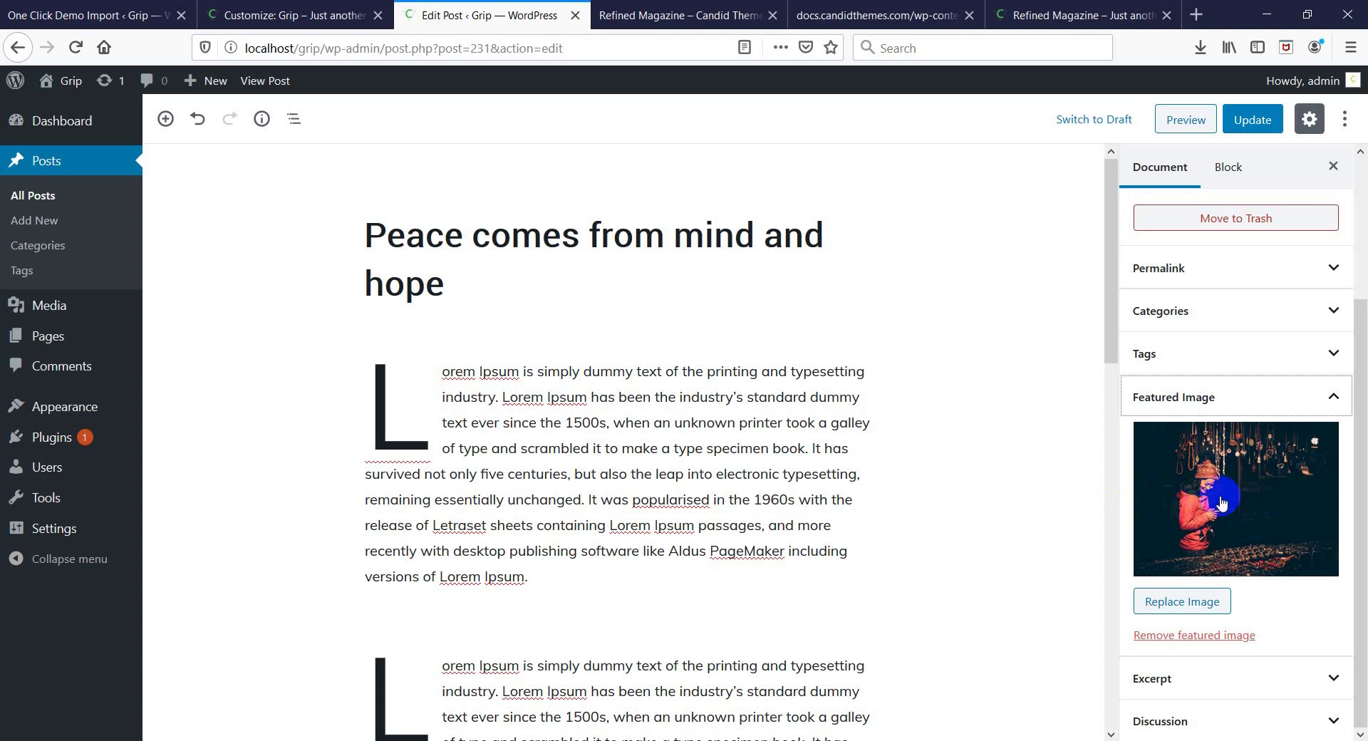
left_click(1213, 687)
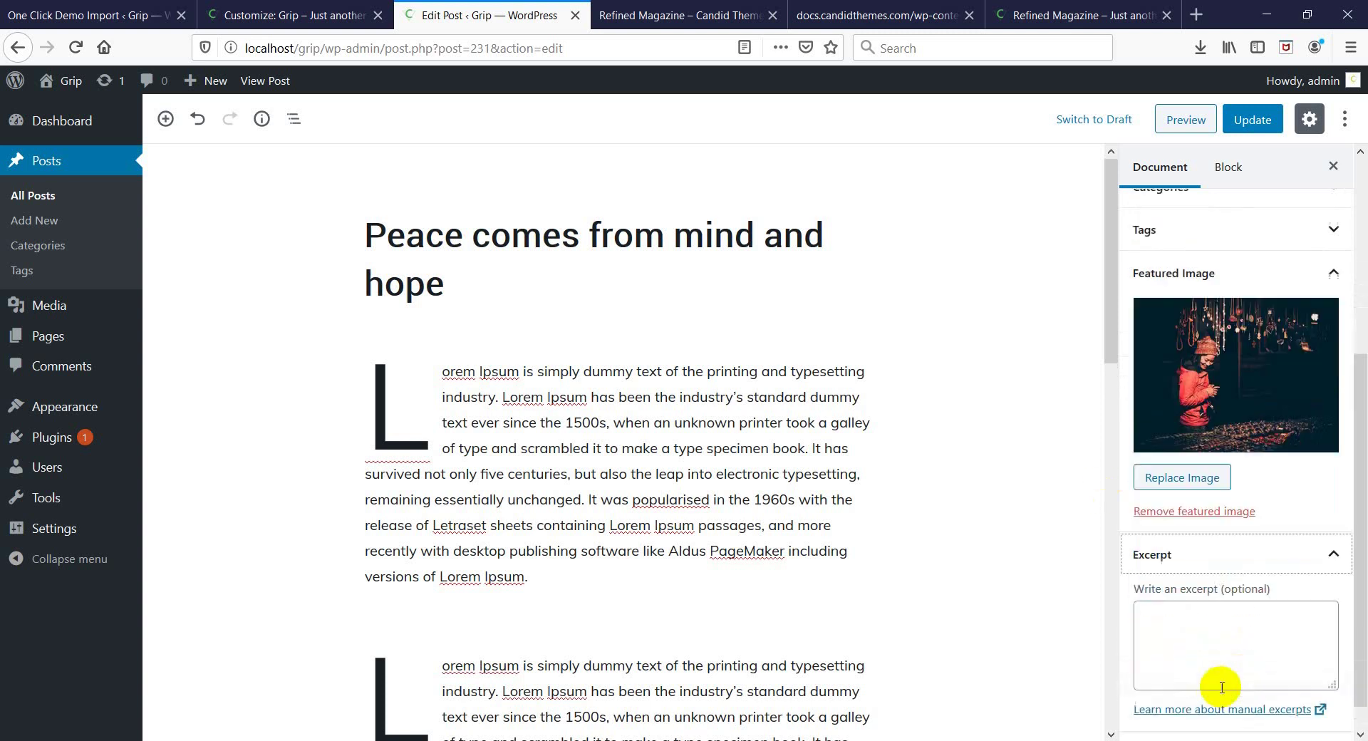
left_click(1213, 587)
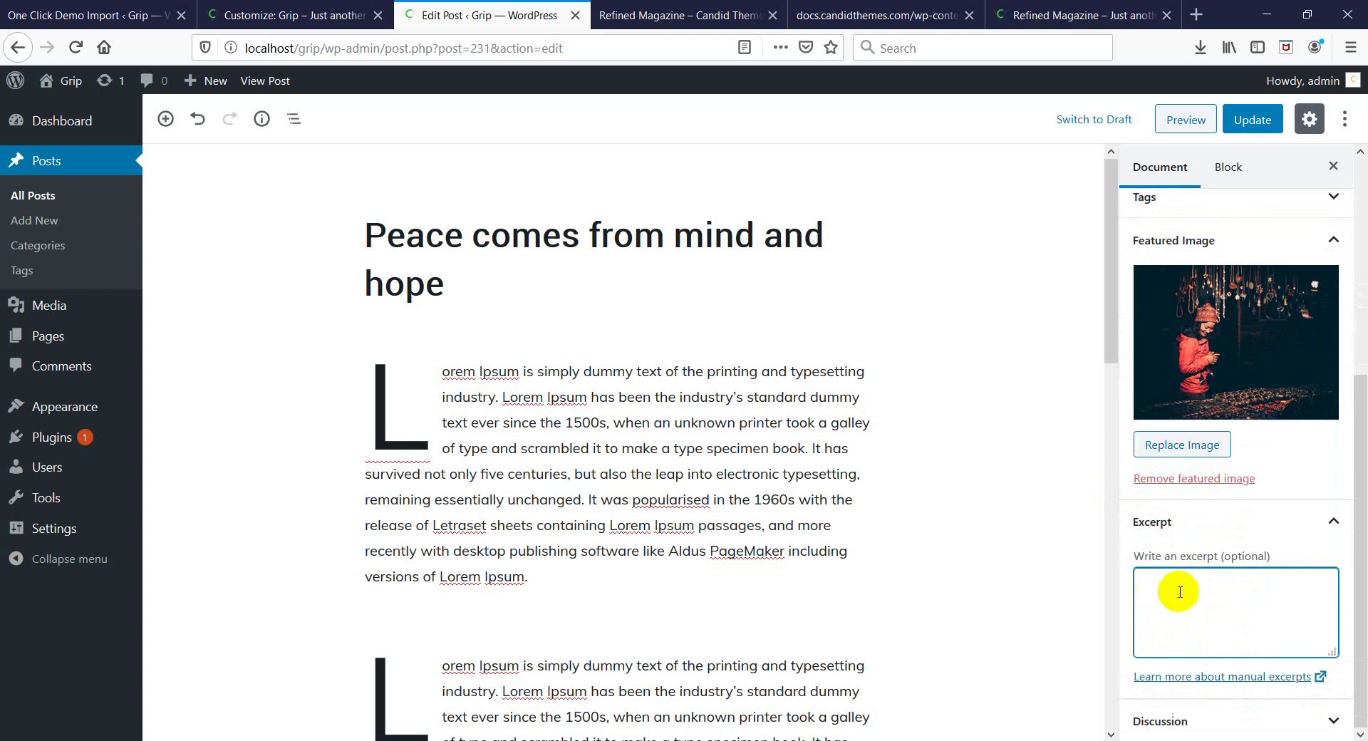
scroll(1218, 604, "up", 5)
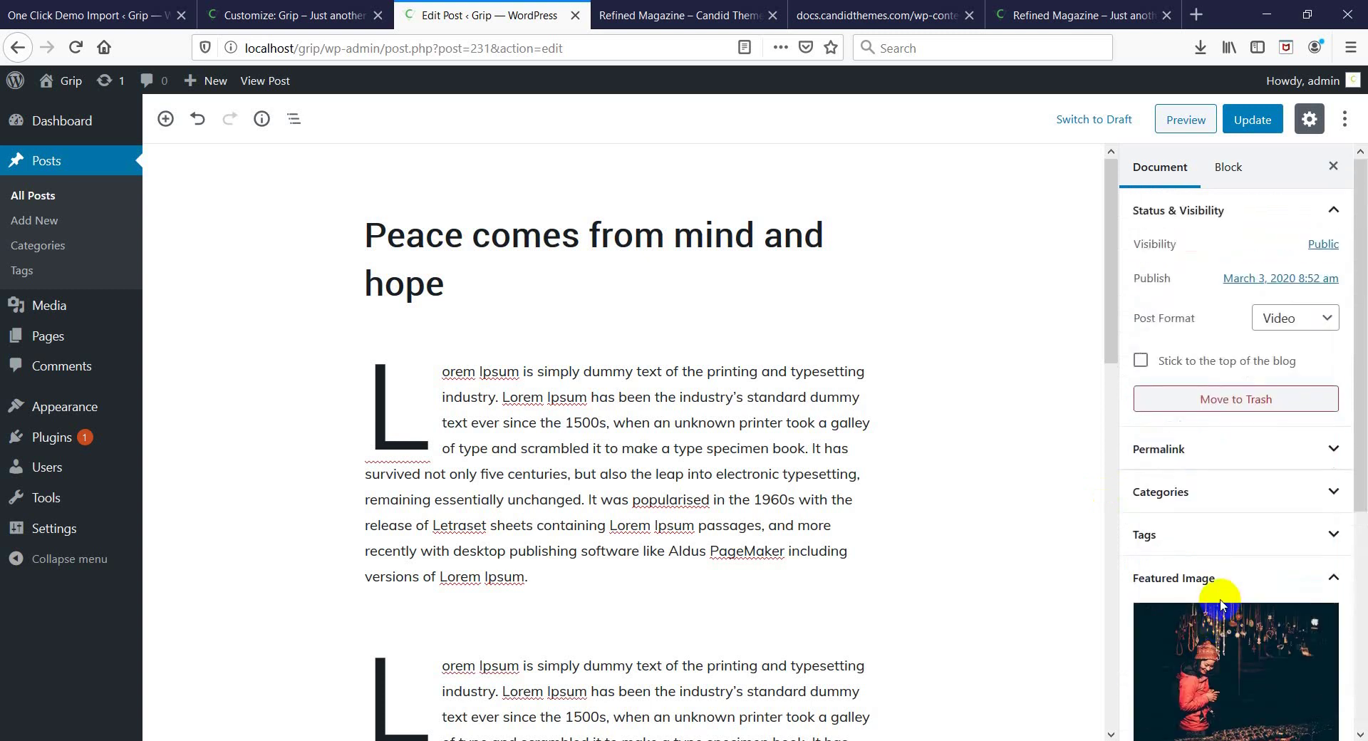
Try the No Sidebar and Middle Column templates for this post, and set the sidebar layout back to Left Sidebar
scroll(611, 574, "down", 9)
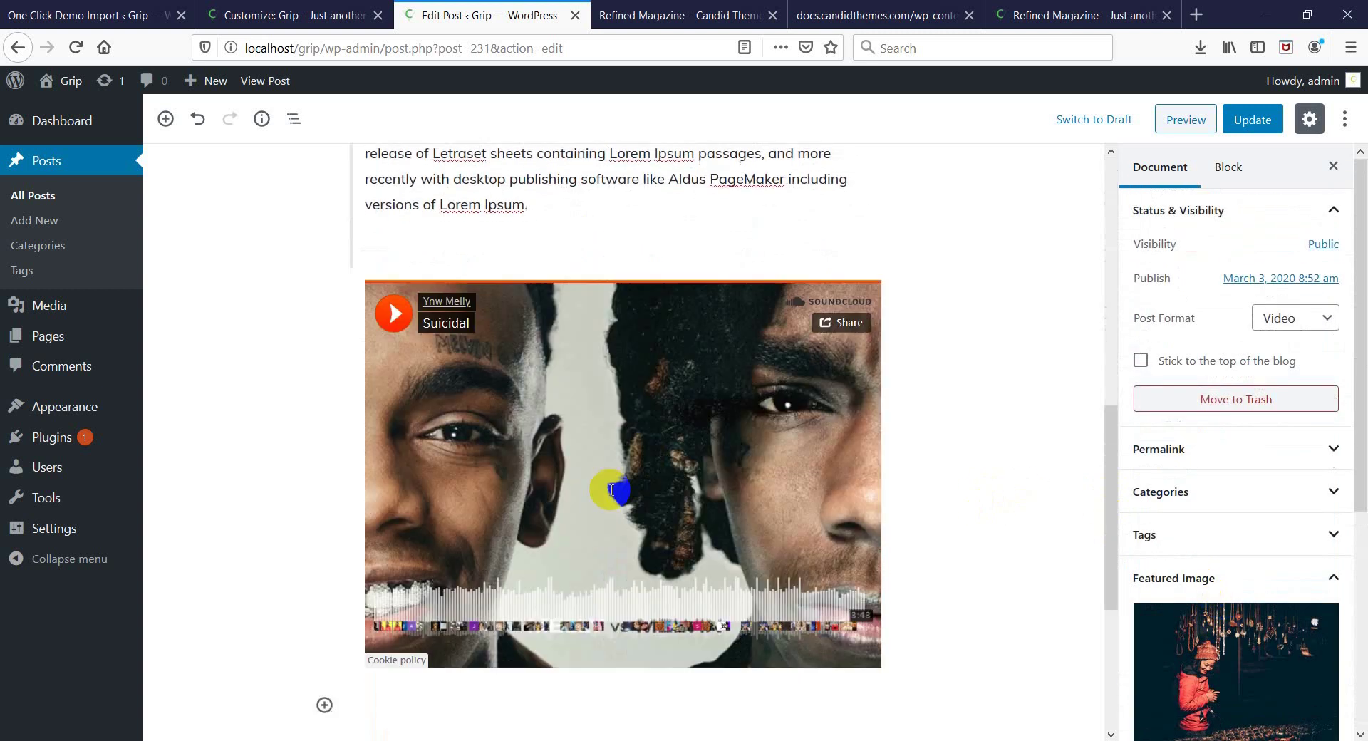
scroll(612, 491, "down", 5)
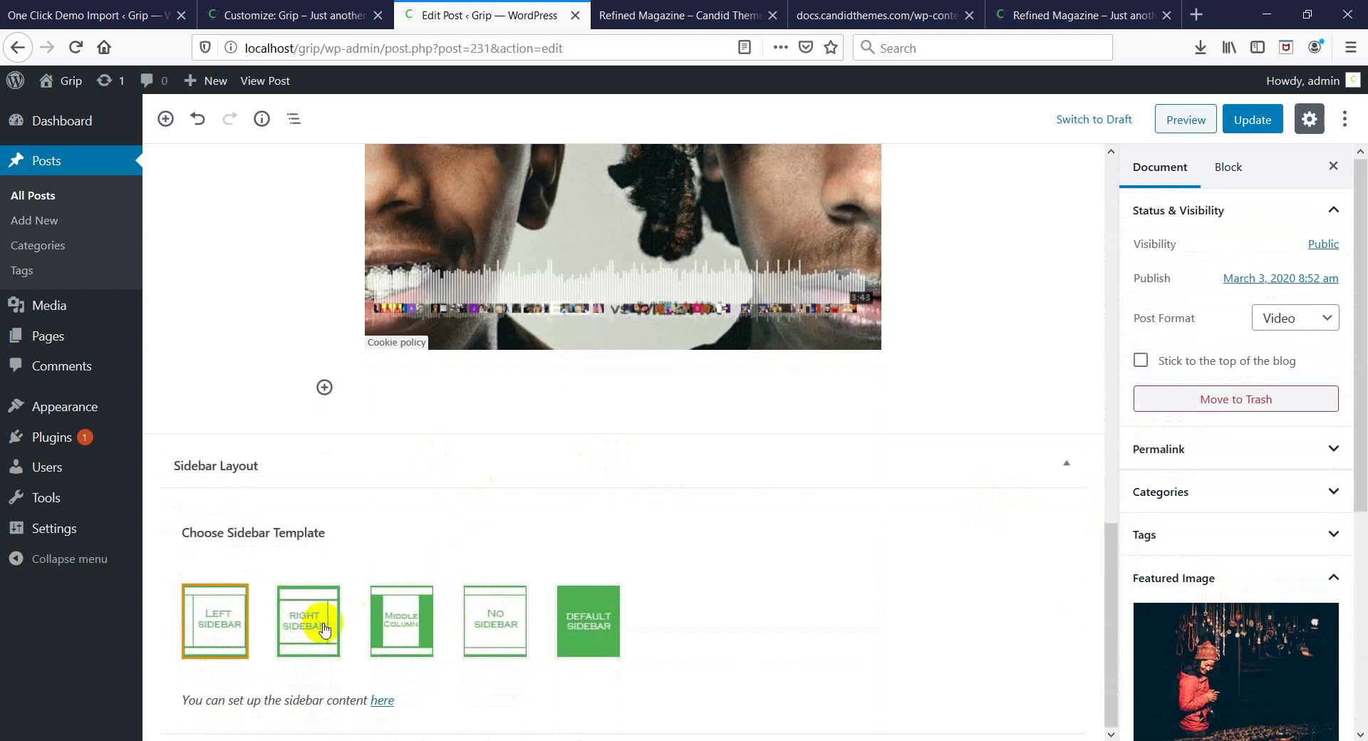
left_click(492, 626)
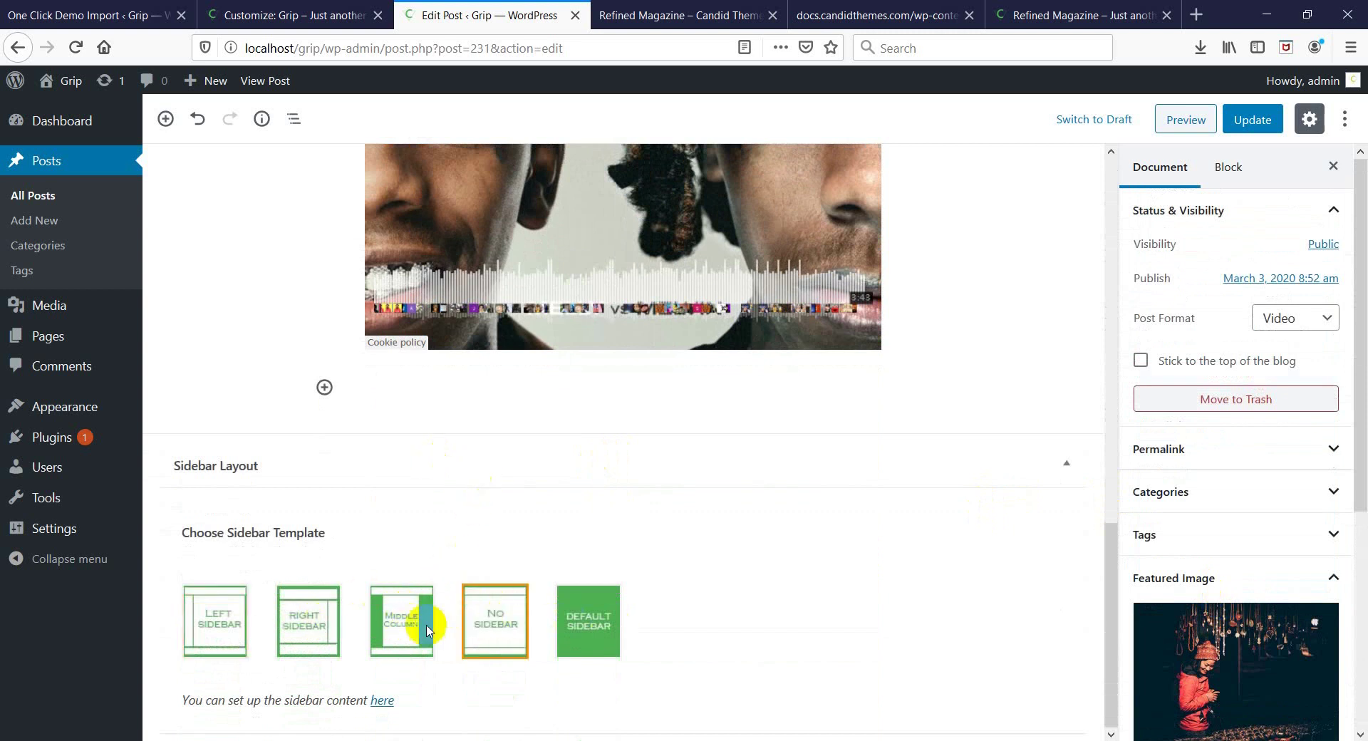
left_click(399, 629)
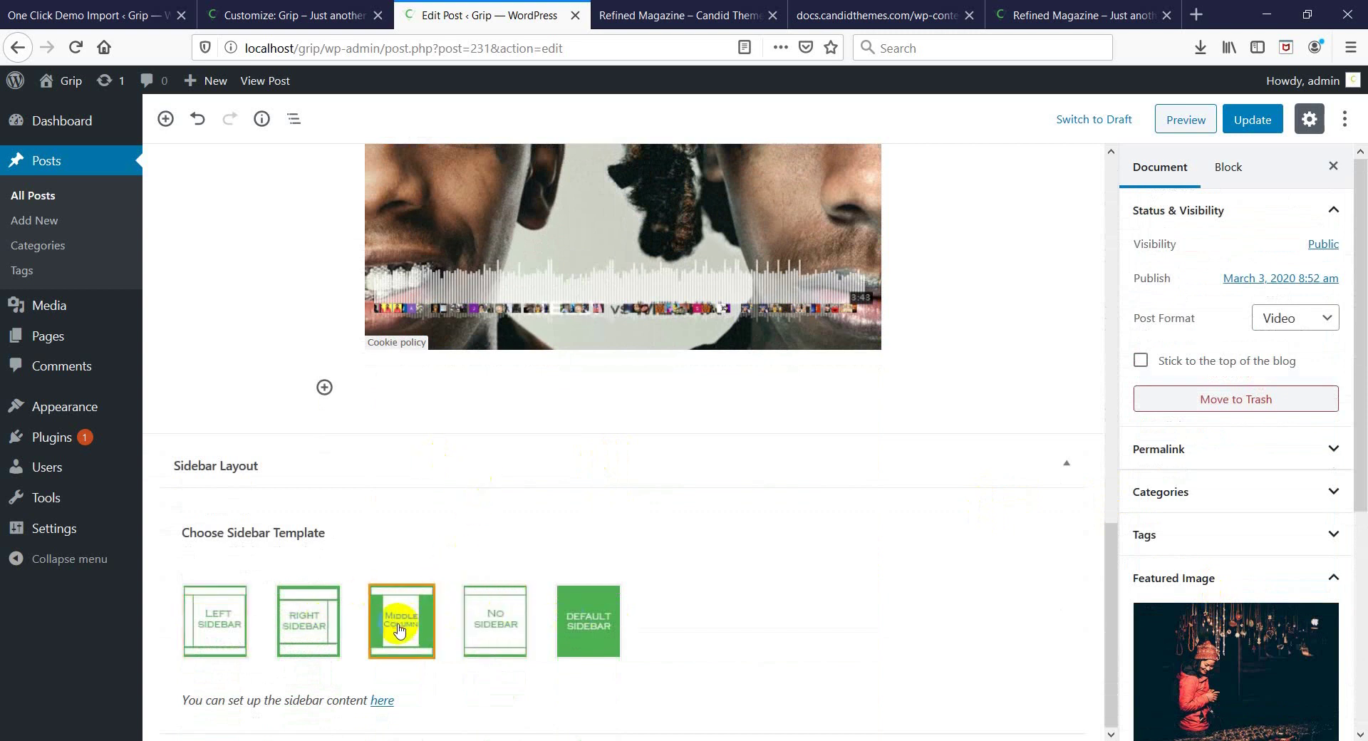
left_click(215, 621)
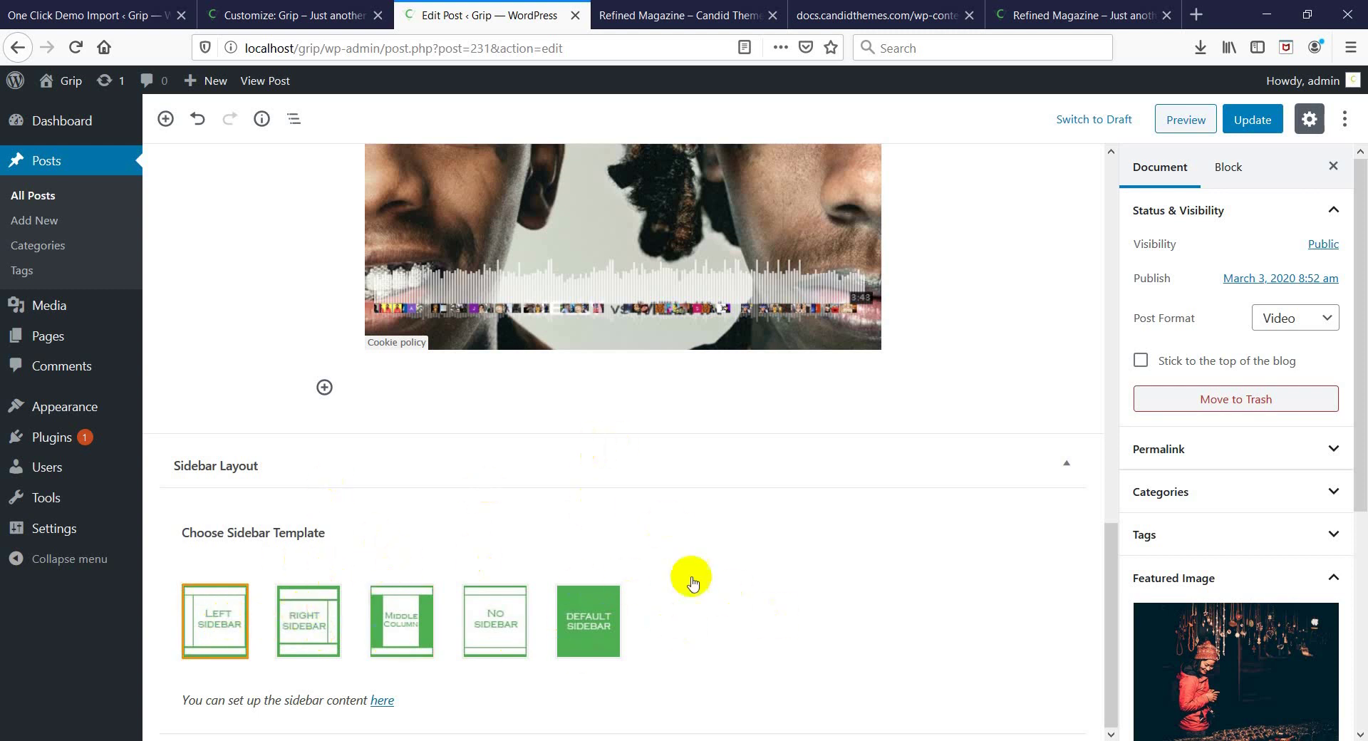
scroll(763, 589, "up", 10)
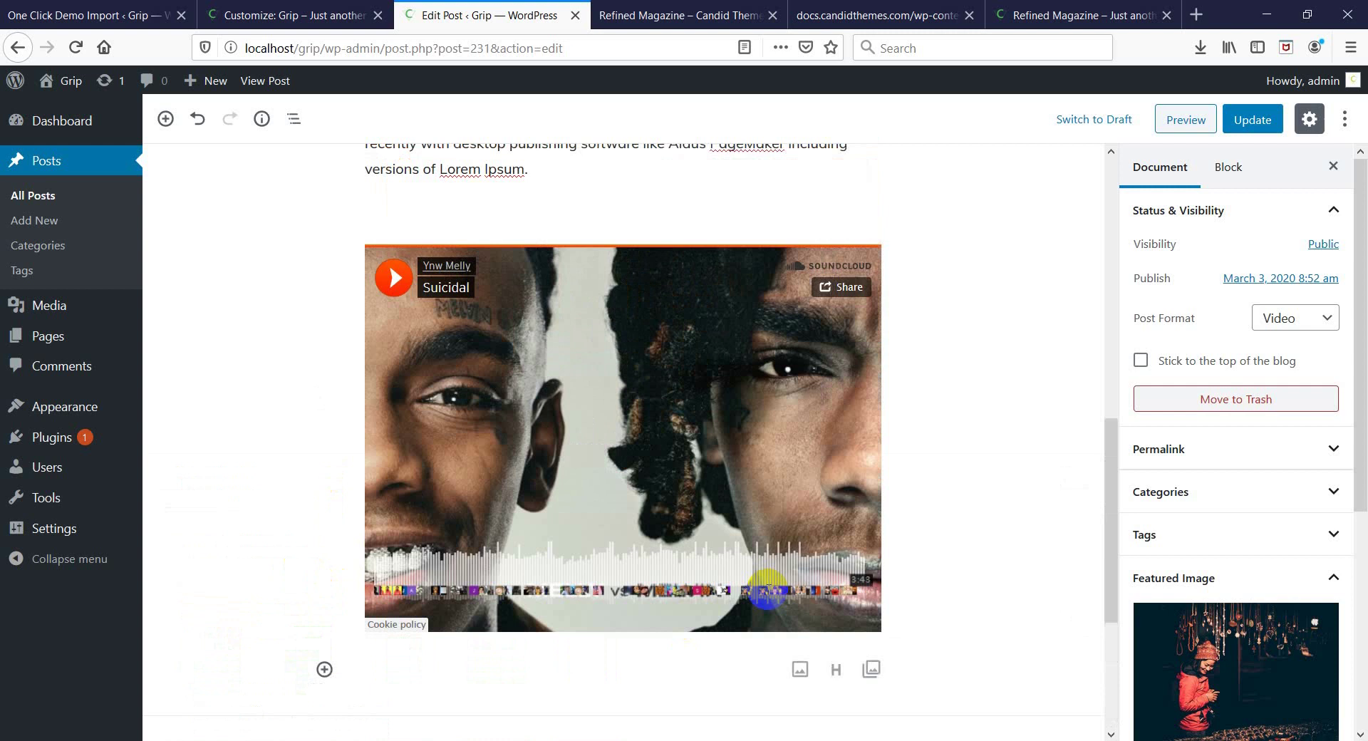
scroll(777, 585, "up", 1)
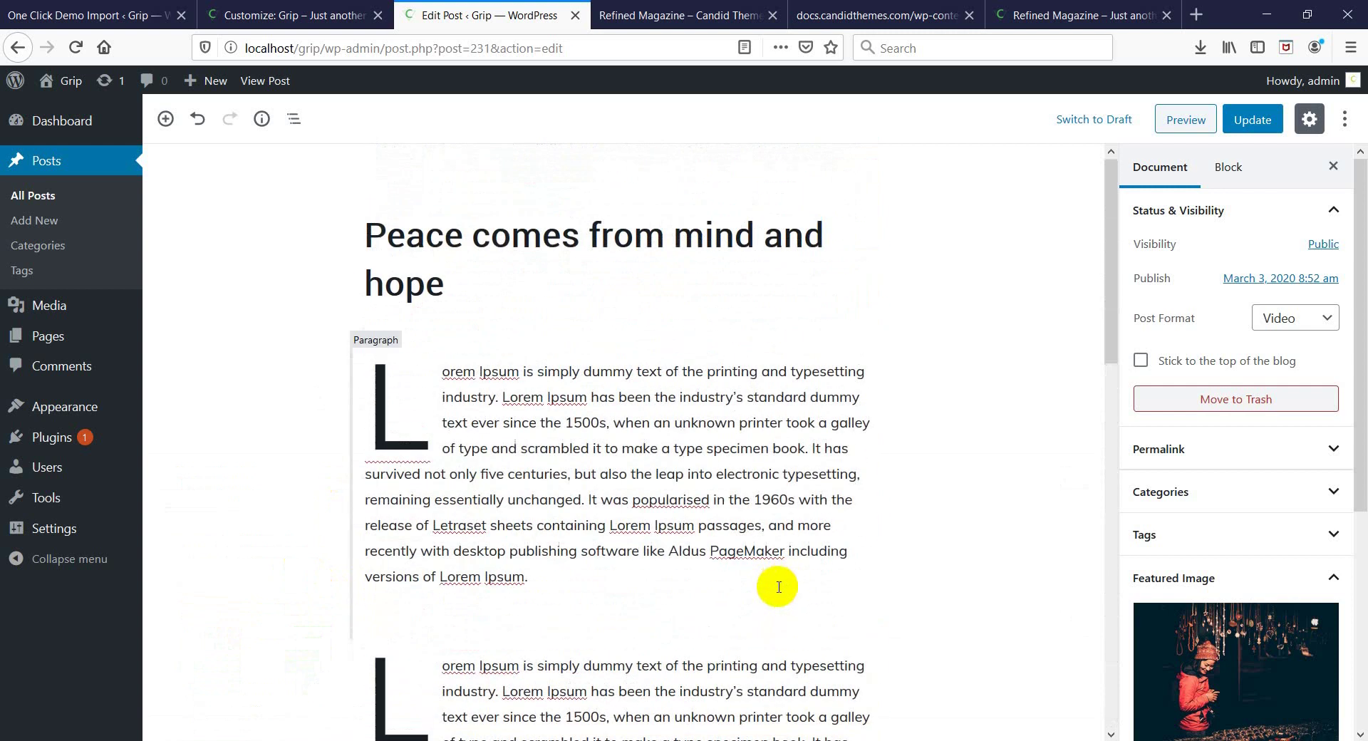